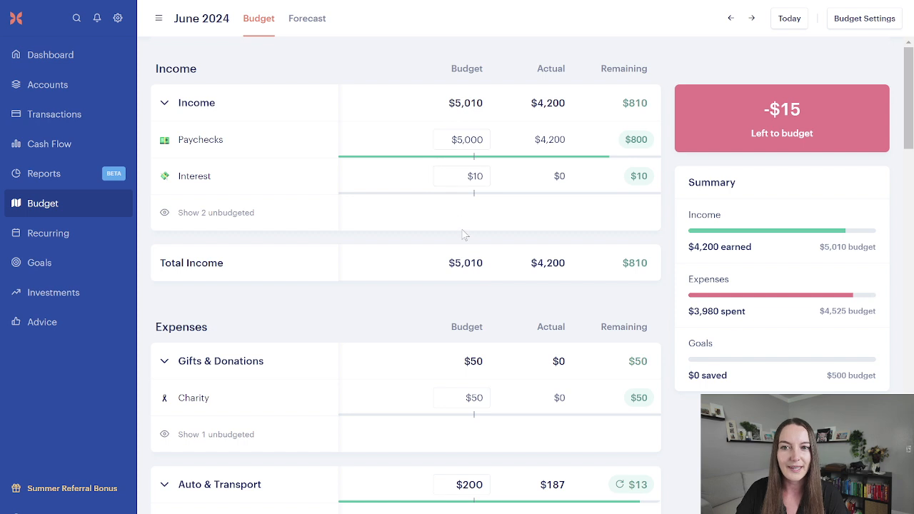
Examine the June 2024 budget's expense groups and the left-to-budget breakdown, from Gifts & Donations through Financial
{"action": "mouse_move", "coordinate": [472, 389]}
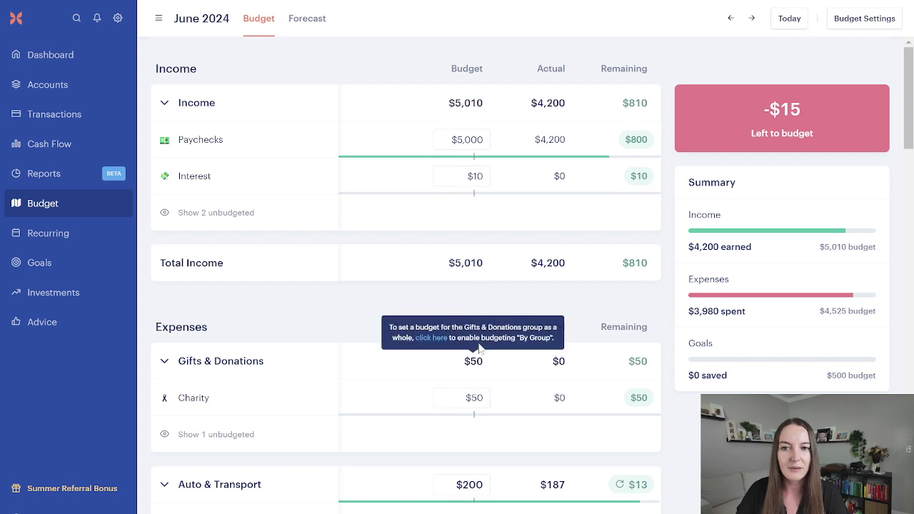
{"action": "scroll", "coordinate": [477, 379], "scroll_direction": "down", "scroll_amount": 8}
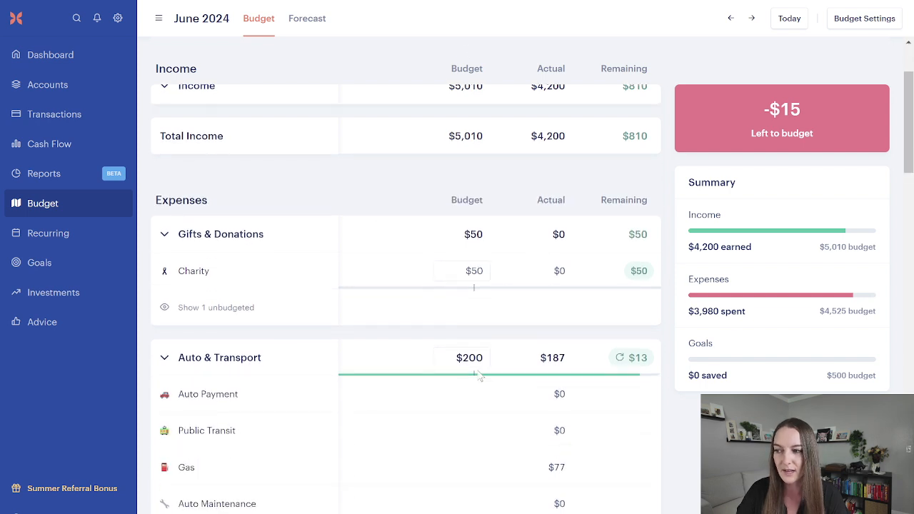
{"action": "scroll", "coordinate": [477, 376], "scroll_direction": "down", "scroll_amount": 4}
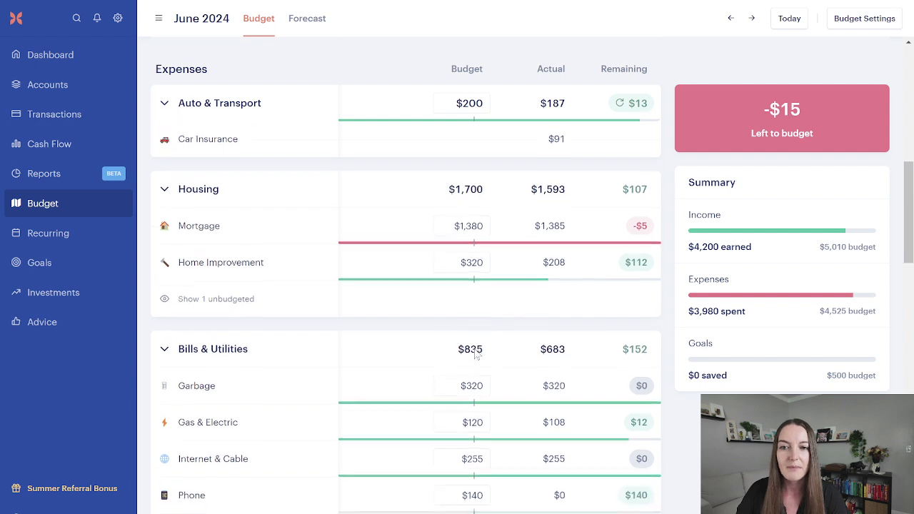
{"action": "scroll", "coordinate": [477, 354], "scroll_direction": "down", "scroll_amount": 1}
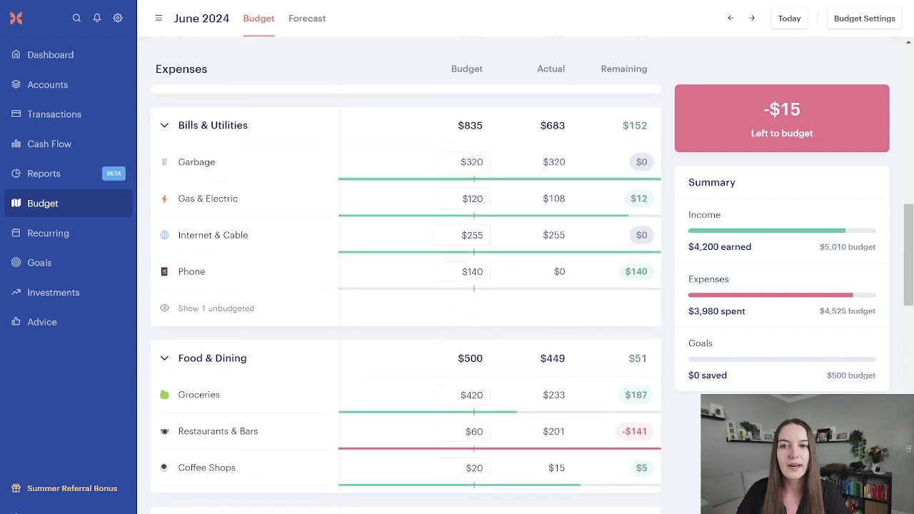
{"action": "mouse_move", "coordinate": [749, 102]}
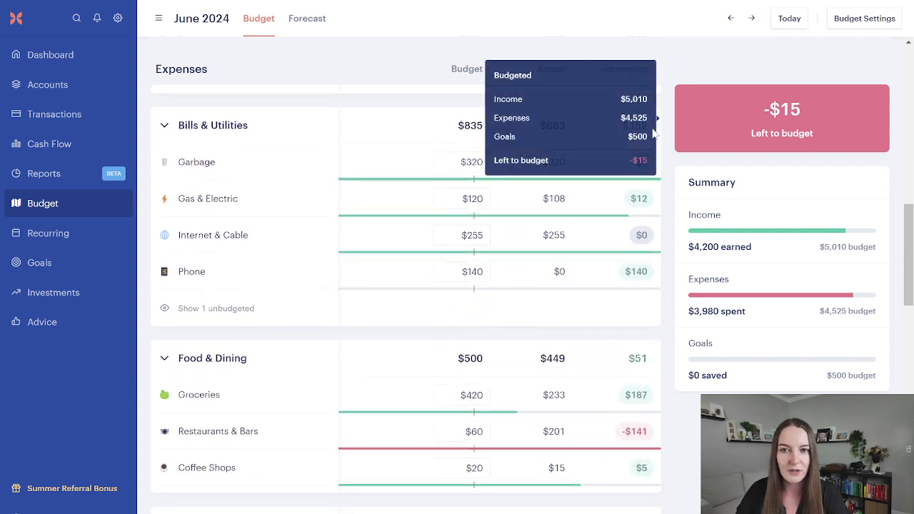
{"action": "scroll", "coordinate": [452, 225], "scroll_direction": "down", "scroll_amount": 3}
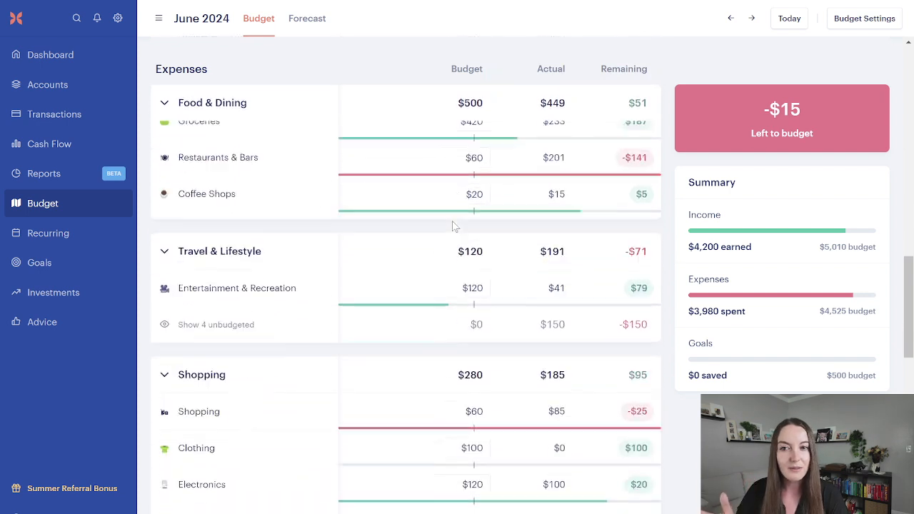
{"action": "scroll", "coordinate": [453, 226], "scroll_direction": "down", "scroll_amount": 4}
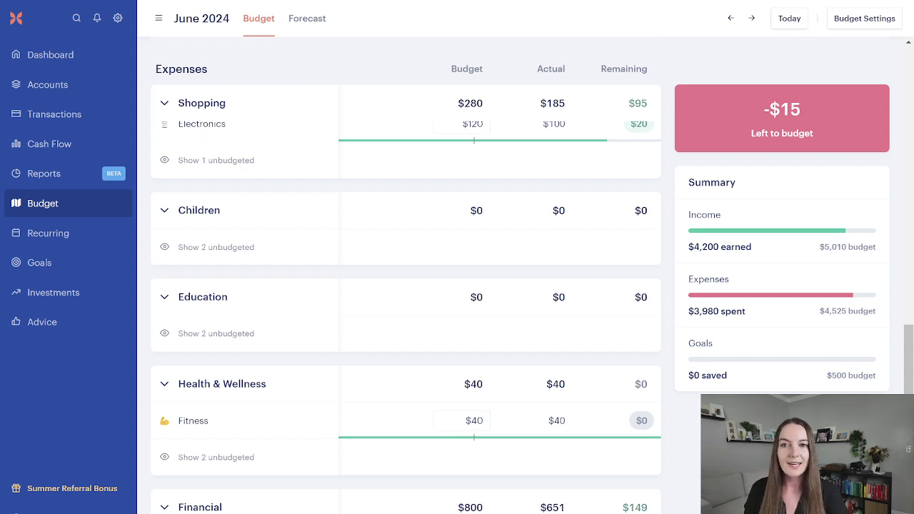
{"action": "scroll", "coordinate": [482, 321], "scroll_direction": "up", "scroll_amount": 4}
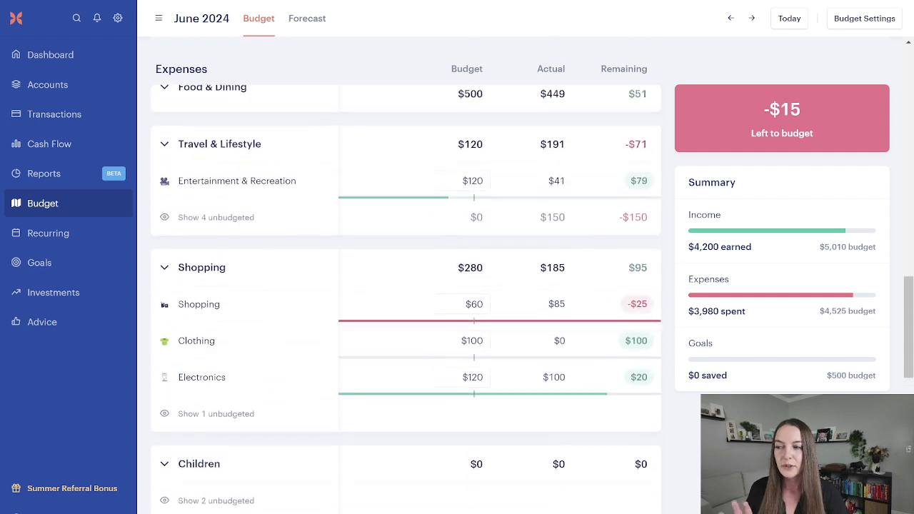
{"action": "scroll", "coordinate": [484, 311], "scroll_direction": "up", "scroll_amount": 1}
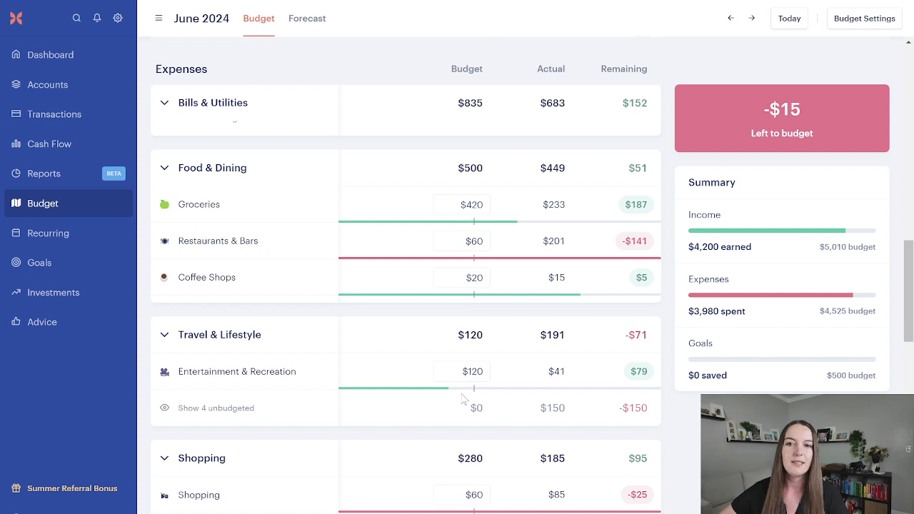
{"action": "scroll", "coordinate": [472, 389], "scroll_direction": "down", "scroll_amount": 3}
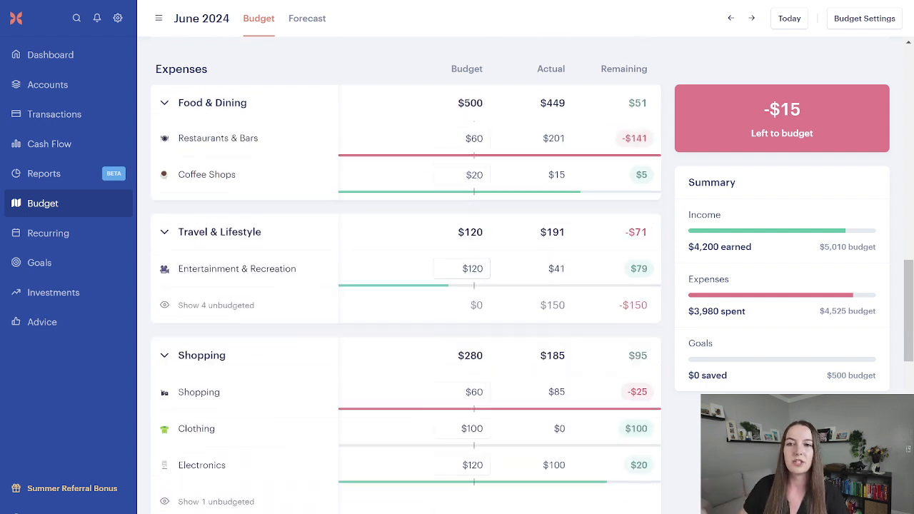
{"action": "scroll", "coordinate": [406, 300], "scroll_direction": "down", "scroll_amount": 2}
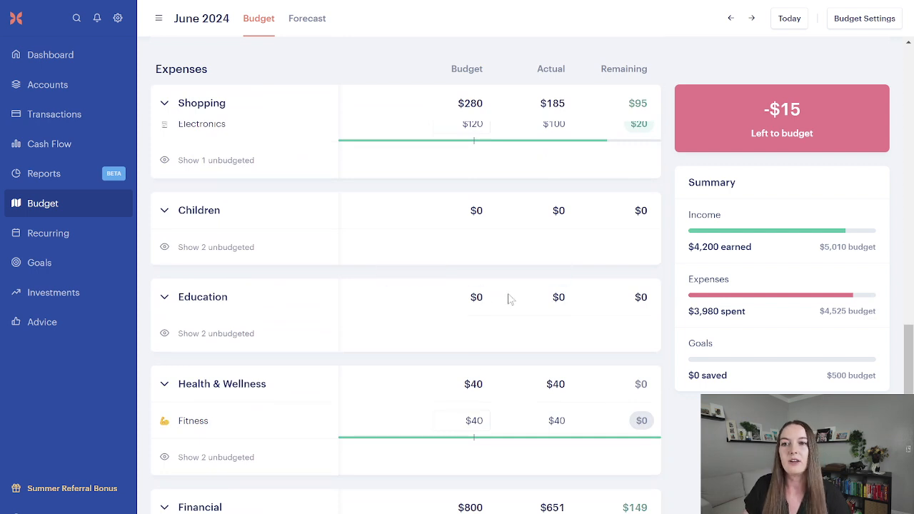
{"action": "scroll", "coordinate": [478, 323], "scroll_direction": "down", "scroll_amount": 1}
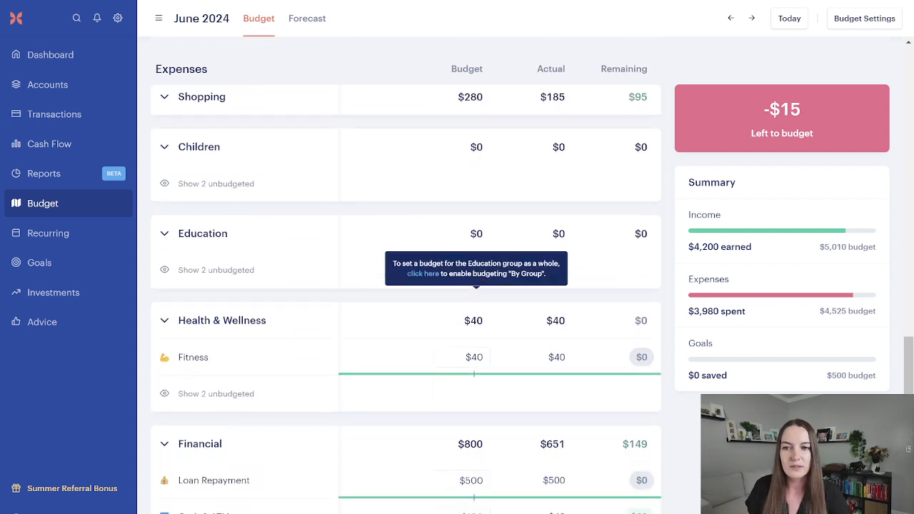
{"action": "scroll", "coordinate": [476, 300], "scroll_direction": "down", "scroll_amount": 2}
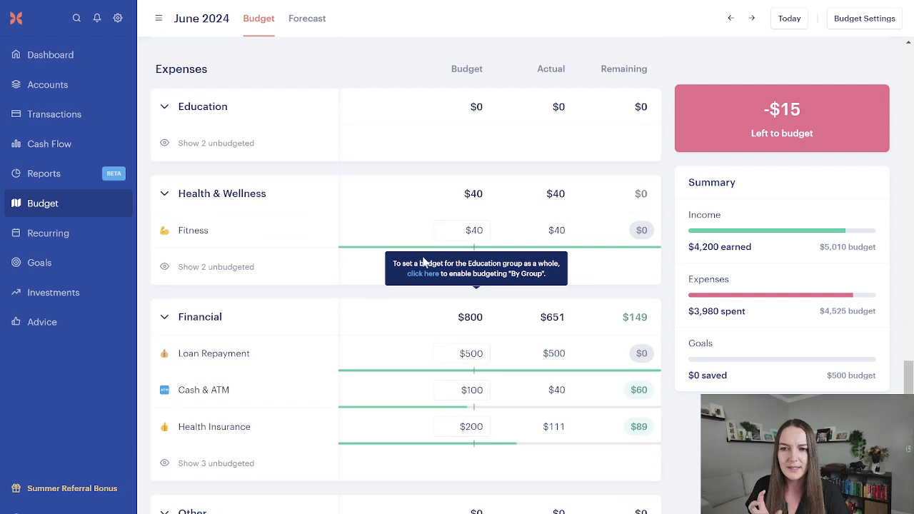
Show the unbudgeted categories in the Travel & Lifestyle group and set the Travel & Vacation budget to $500
{"action": "scroll", "coordinate": [425, 345], "scroll_direction": "up", "scroll_amount": 2}
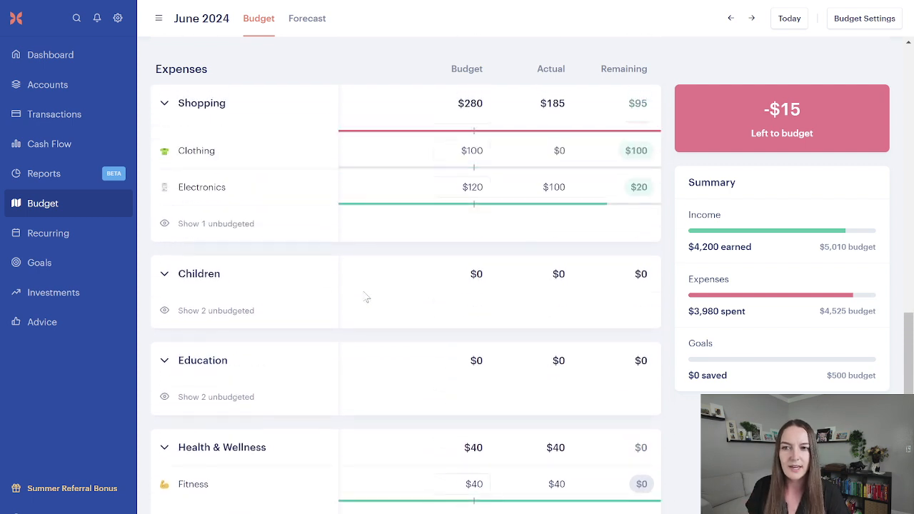
{"action": "scroll", "coordinate": [375, 288], "scroll_direction": "up", "scroll_amount": 2}
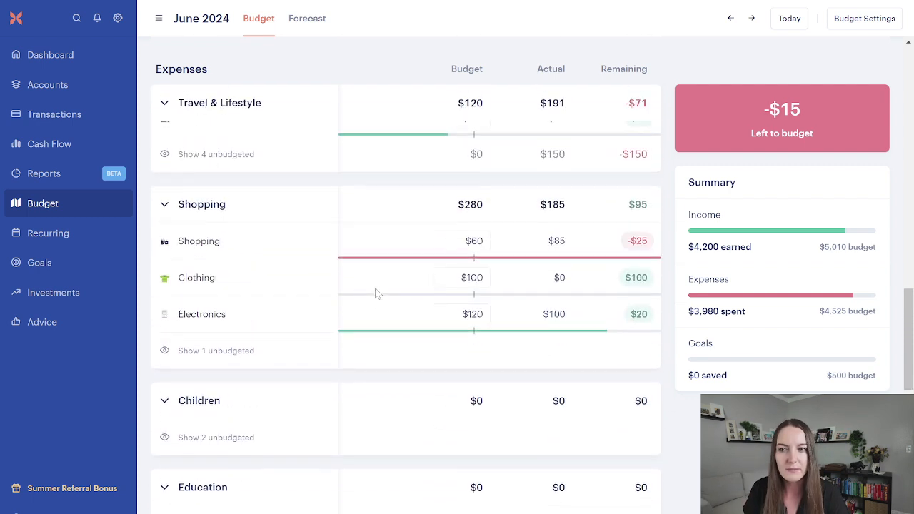
{"action": "scroll", "coordinate": [243, 290], "scroll_direction": "up", "scroll_amount": 2}
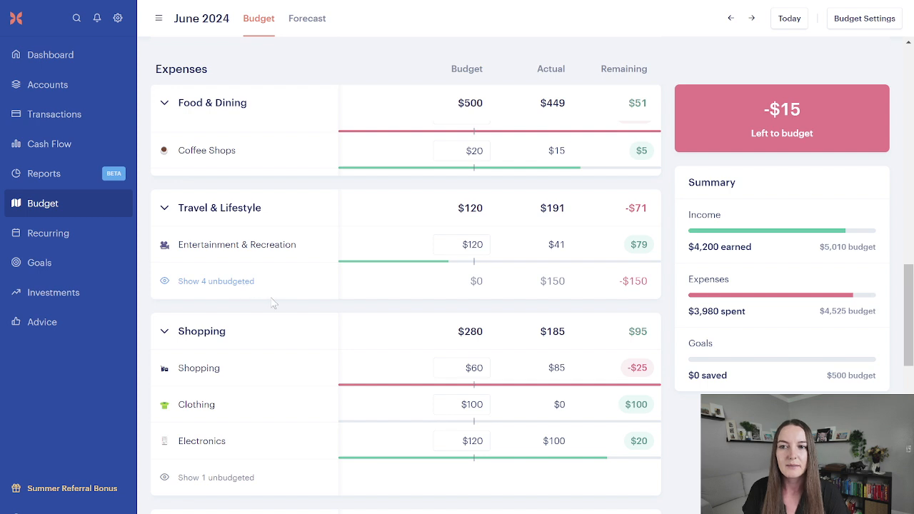
{"action": "left_click", "coordinate": [271, 293]}
{"action": "scroll", "coordinate": [271, 309], "scroll_direction": "down", "scroll_amount": 1}
{"action": "left_click", "coordinate": [472, 218]}
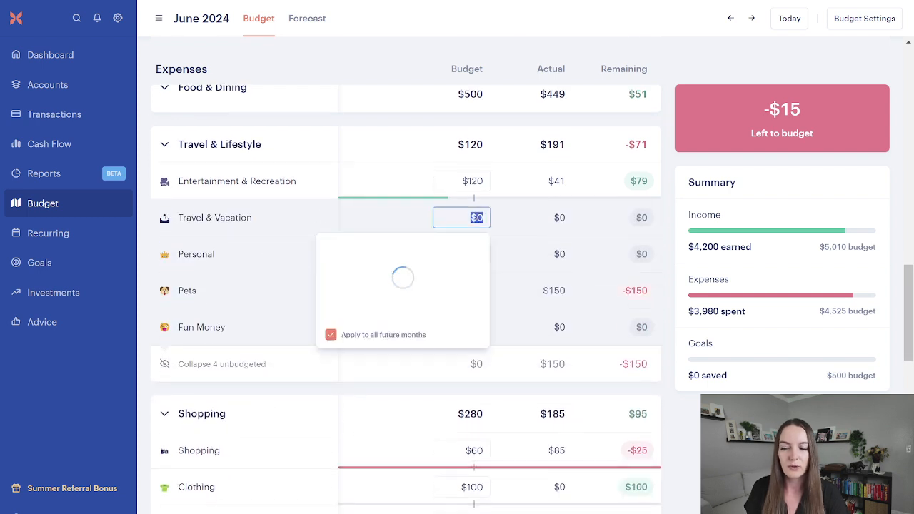
{"action": "type", "text": "500"}
{"action": "key", "text": "Return"}
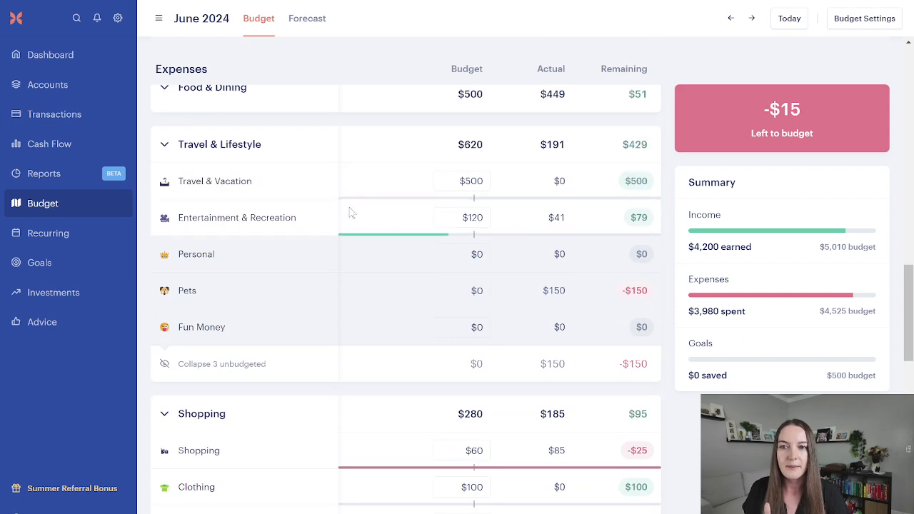
Make the Travel & Vacation category a monthly rollover and save the category
{"action": "left_click", "coordinate": [318, 181]}
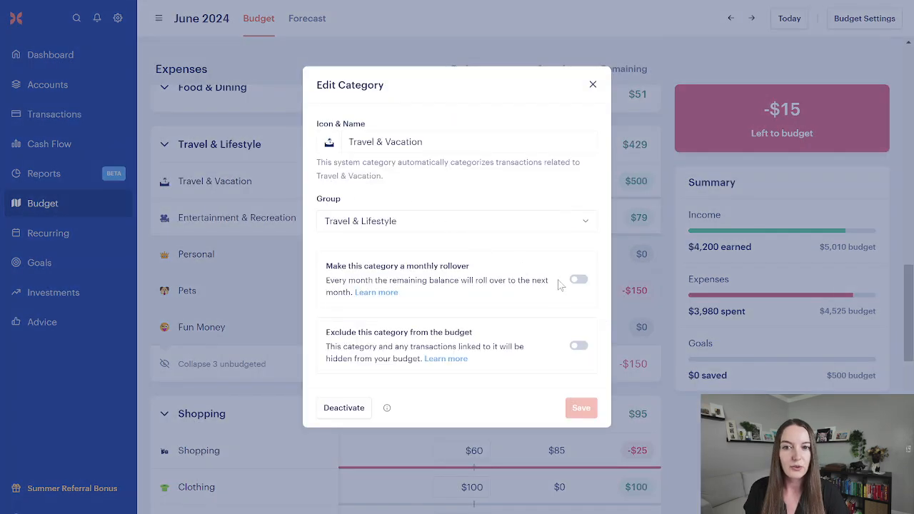
{"action": "left_click", "coordinate": [578, 280]}
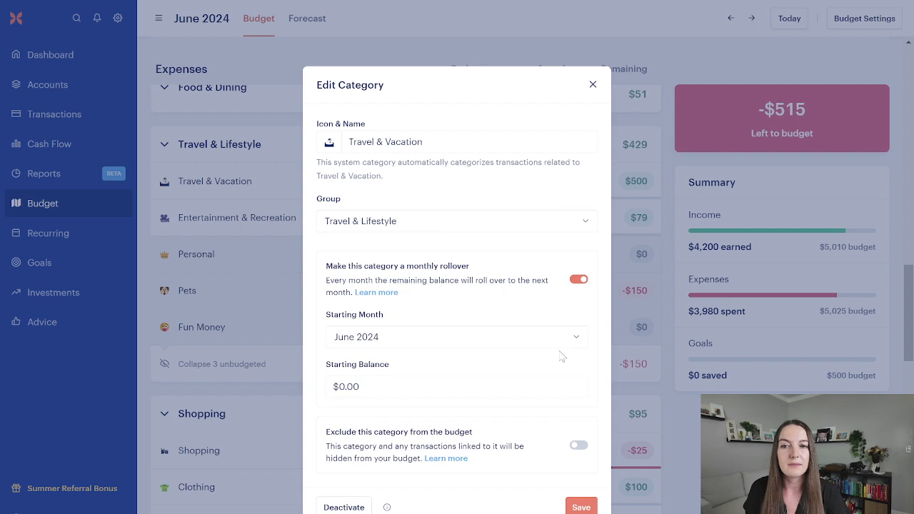
{"action": "left_click", "coordinate": [580, 506]}
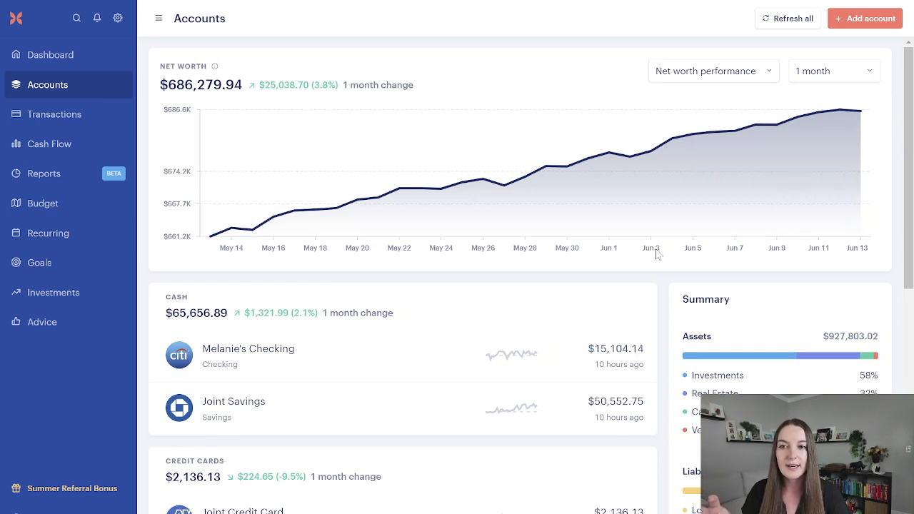
Open the first 401k account in the Investments section of the accounts list and view its holdings
{"action": "scroll", "coordinate": [282, 362], "scroll_direction": "down", "scroll_amount": 1}
{"action": "scroll", "coordinate": [282, 362], "scroll_direction": "down", "scroll_amount": 3}
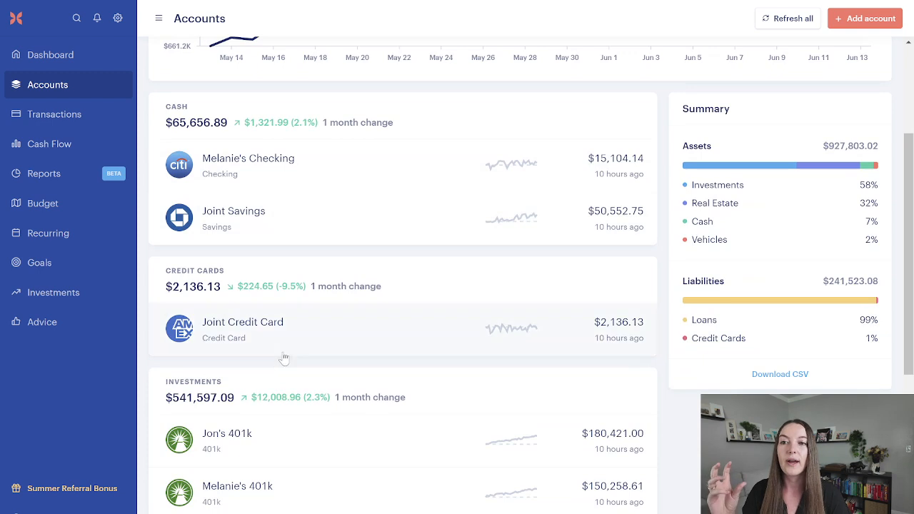
{"action": "scroll", "coordinate": [284, 351], "scroll_direction": "down", "scroll_amount": 4}
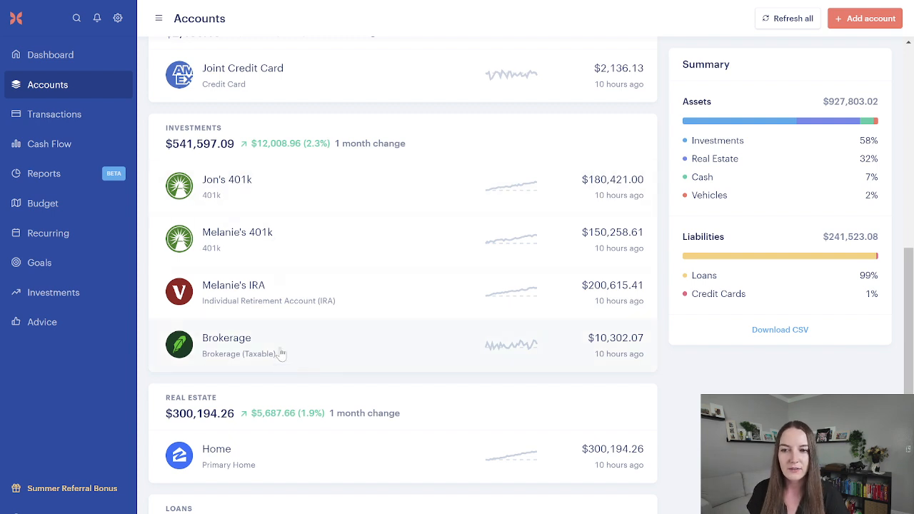
{"action": "left_click", "coordinate": [249, 196]}
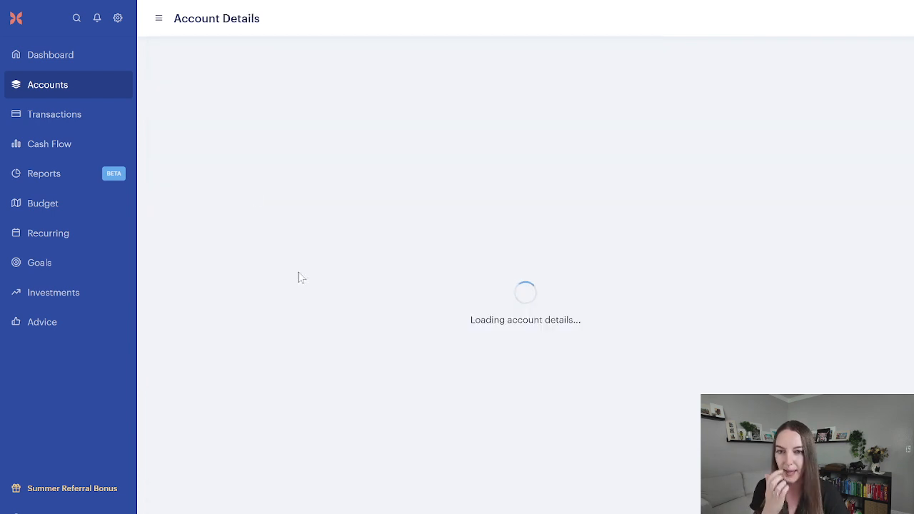
{"action": "scroll", "coordinate": [485, 311], "scroll_direction": "down", "scroll_amount": 2}
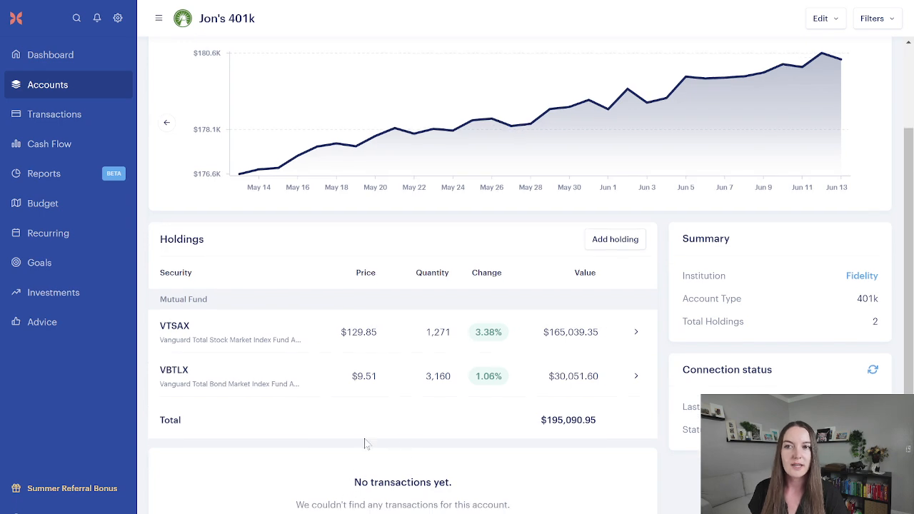
Return to the accounts list to view the Mortgage account's details, and go back to the list's Investments section
{"action": "left_click", "coordinate": [100, 87]}
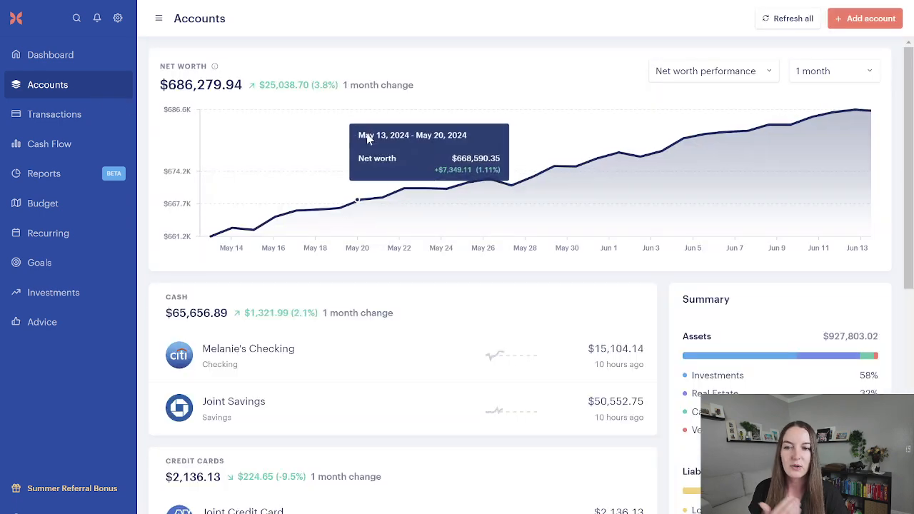
{"action": "scroll", "coordinate": [366, 136], "scroll_direction": "down", "scroll_amount": 5}
{"action": "scroll", "coordinate": [300, 210], "scroll_direction": "down", "scroll_amount": 2}
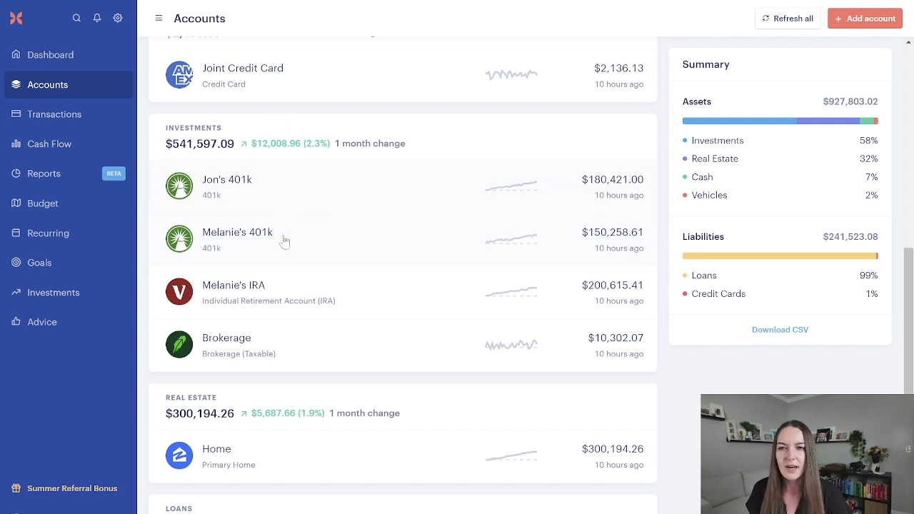
{"action": "scroll", "coordinate": [275, 205], "scroll_direction": "down", "scroll_amount": 1}
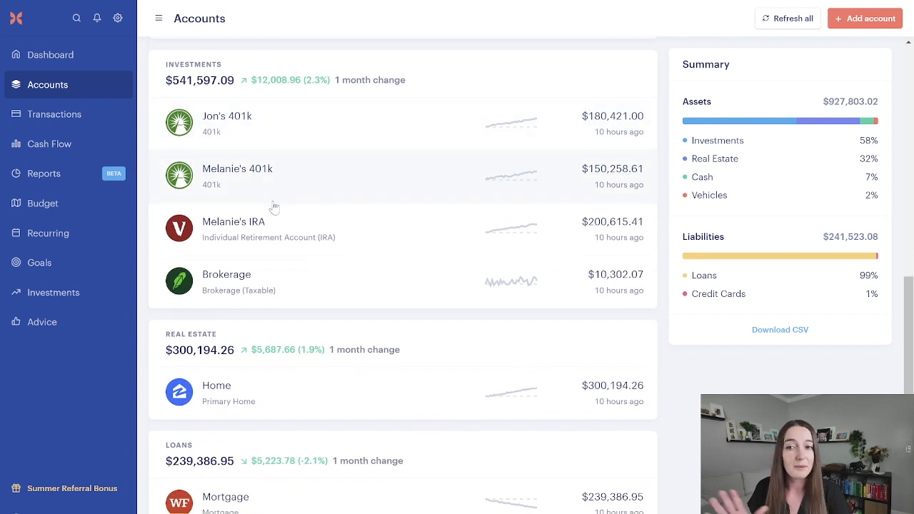
{"action": "scroll", "coordinate": [275, 207], "scroll_direction": "down", "scroll_amount": 1}
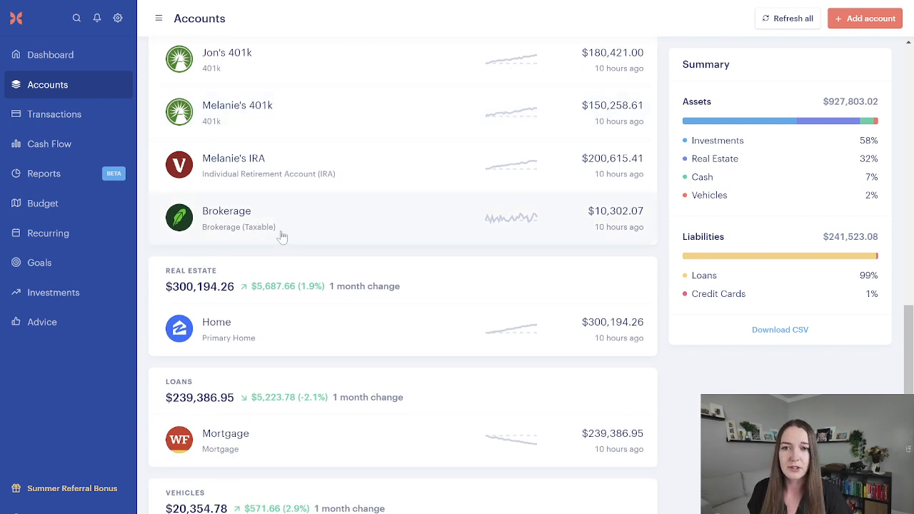
{"action": "scroll", "coordinate": [281, 235], "scroll_direction": "down", "scroll_amount": 1}
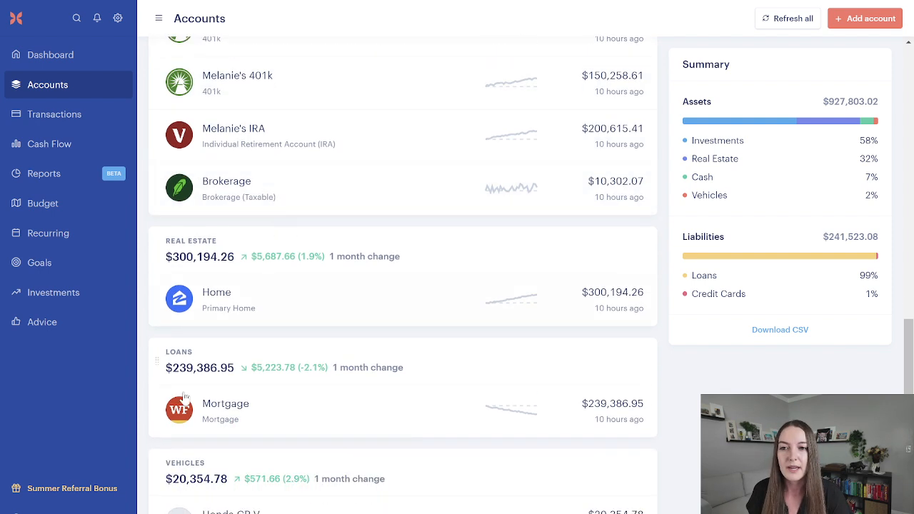
{"action": "left_click", "coordinate": [288, 414]}
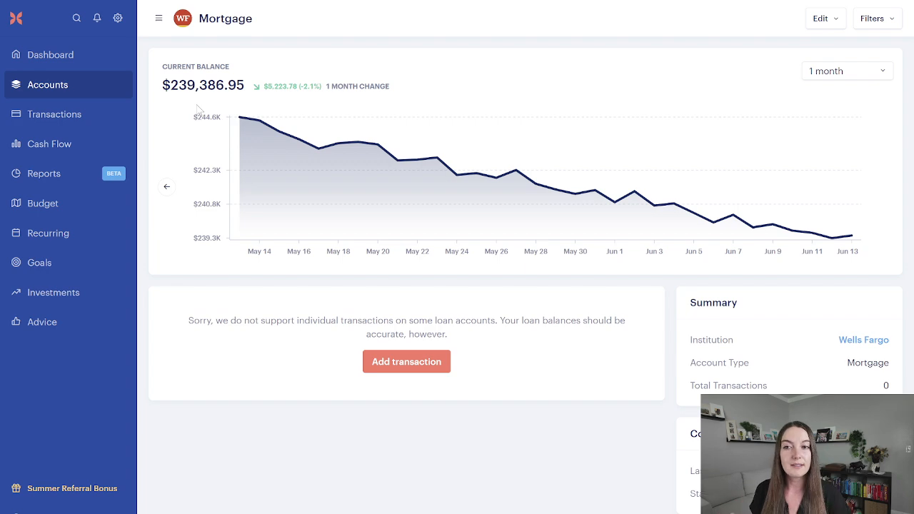
{"action": "left_click", "coordinate": [94, 86]}
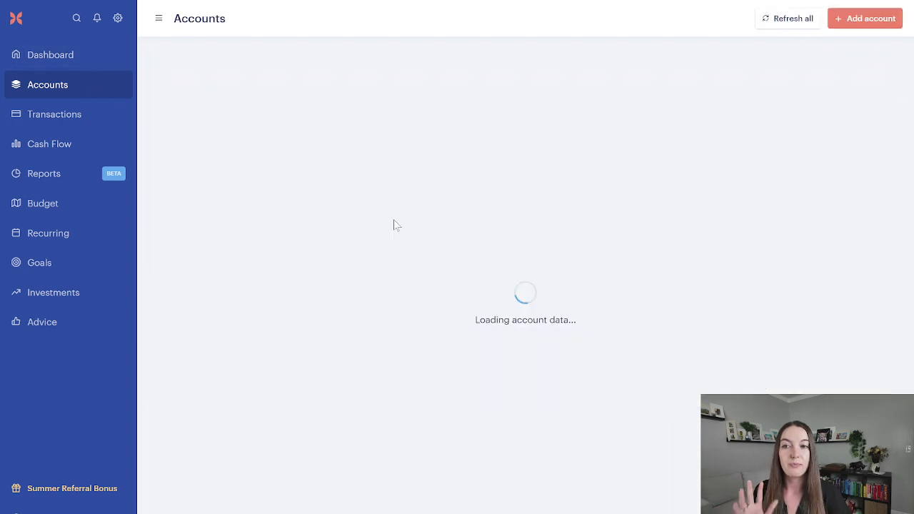
{"action": "scroll", "coordinate": [402, 255], "scroll_direction": "down", "scroll_amount": 7}
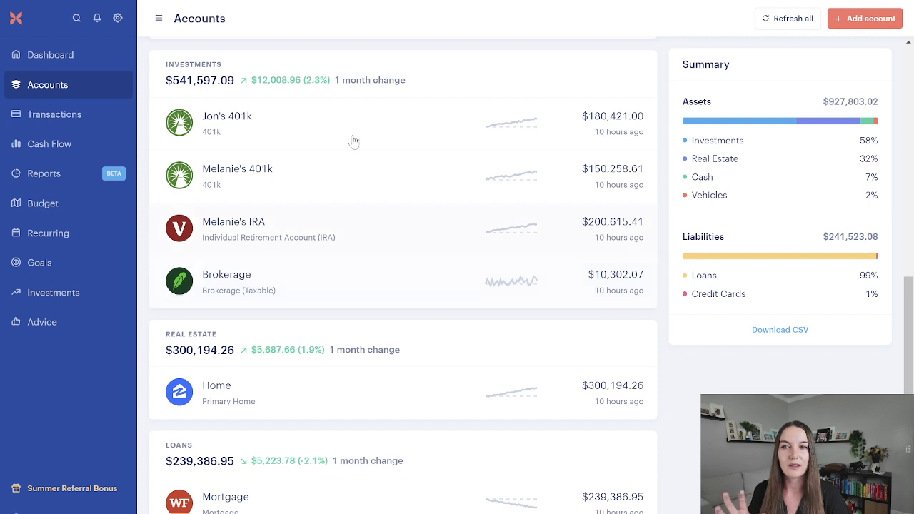
Add another Savings goal to the existing goals and rank it first in the goal priorities
{"action": "left_click", "coordinate": [73, 270]}
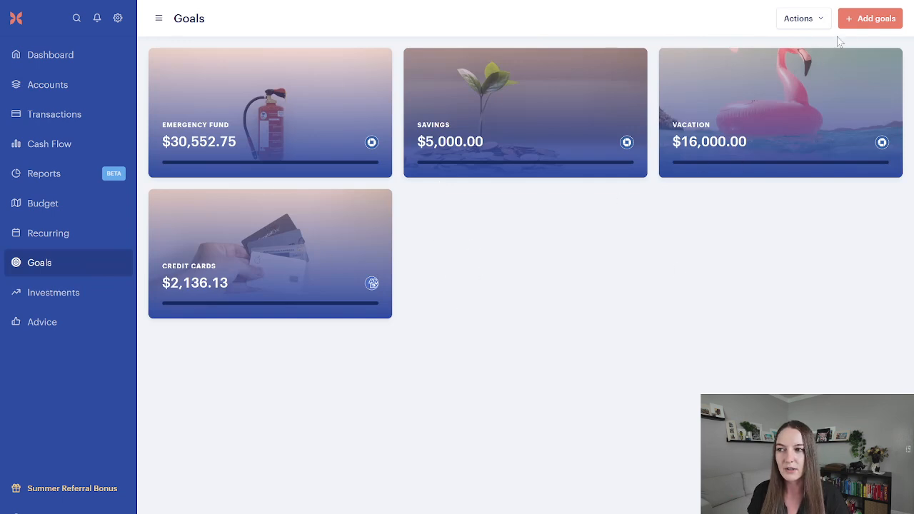
{"action": "left_click", "coordinate": [861, 22]}
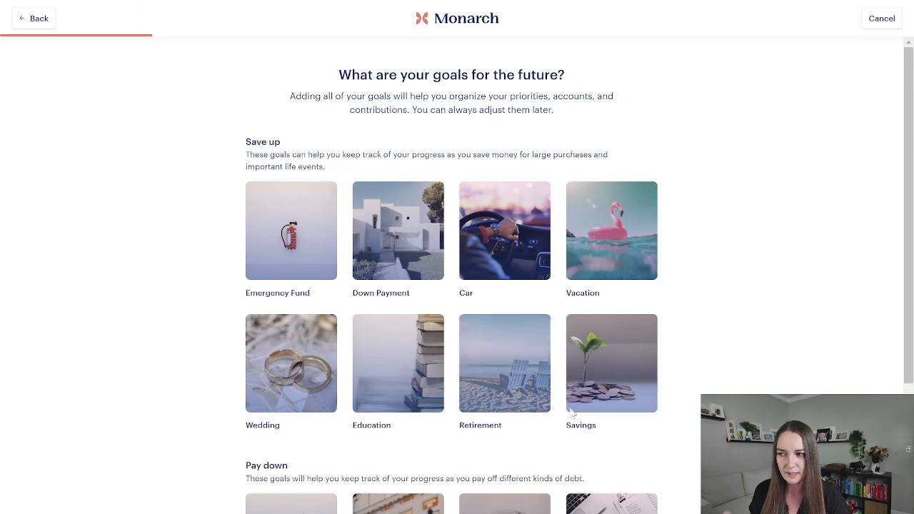
{"action": "left_click", "coordinate": [617, 362]}
{"action": "scroll", "coordinate": [619, 339], "scroll_direction": "down", "scroll_amount": 4}
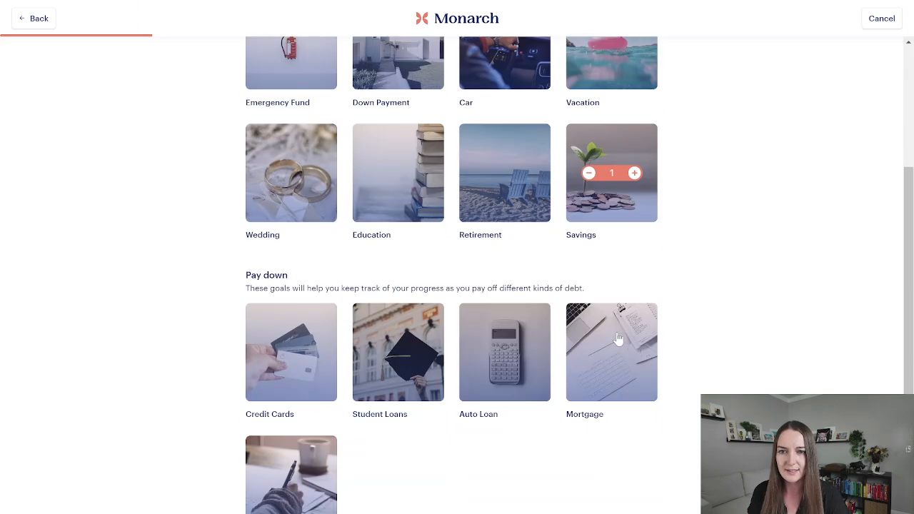
{"action": "scroll", "coordinate": [618, 337], "scroll_direction": "up", "scroll_amount": 2}
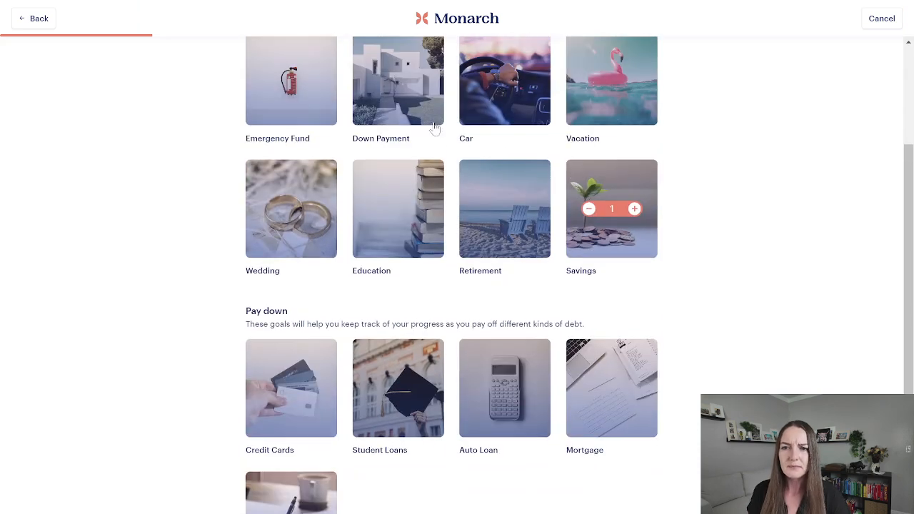
{"action": "scroll", "coordinate": [314, 268], "scroll_direction": "down", "scroll_amount": 1}
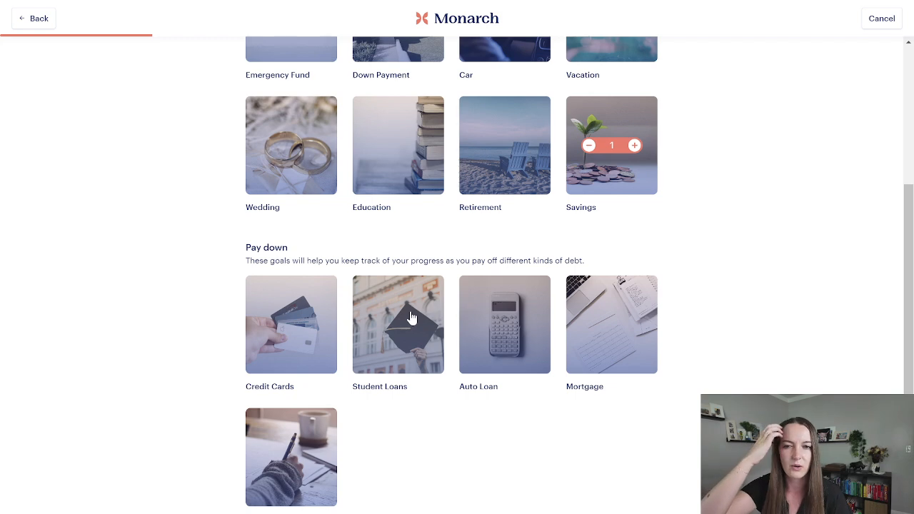
{"action": "scroll", "coordinate": [275, 407], "scroll_direction": "down", "scroll_amount": 1}
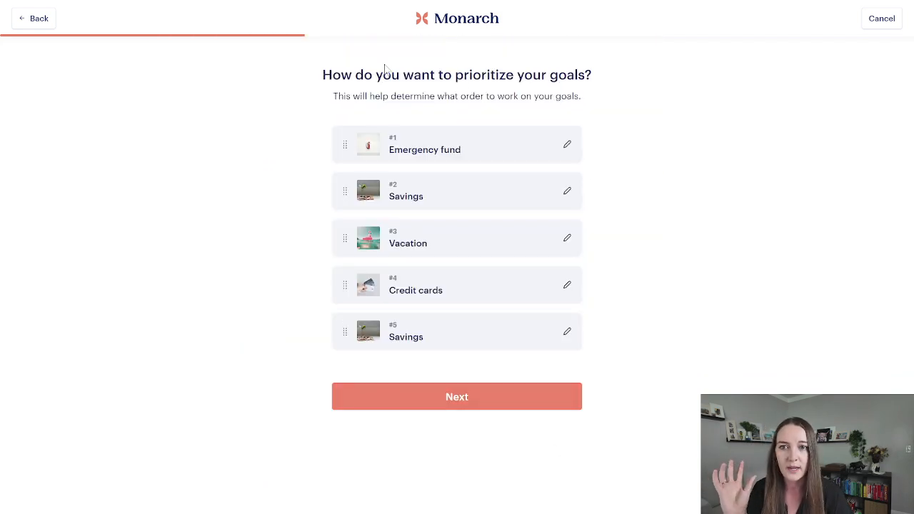
{"action": "left_click_drag", "start_coordinate": [397, 325], "coordinate": [417, 172]}
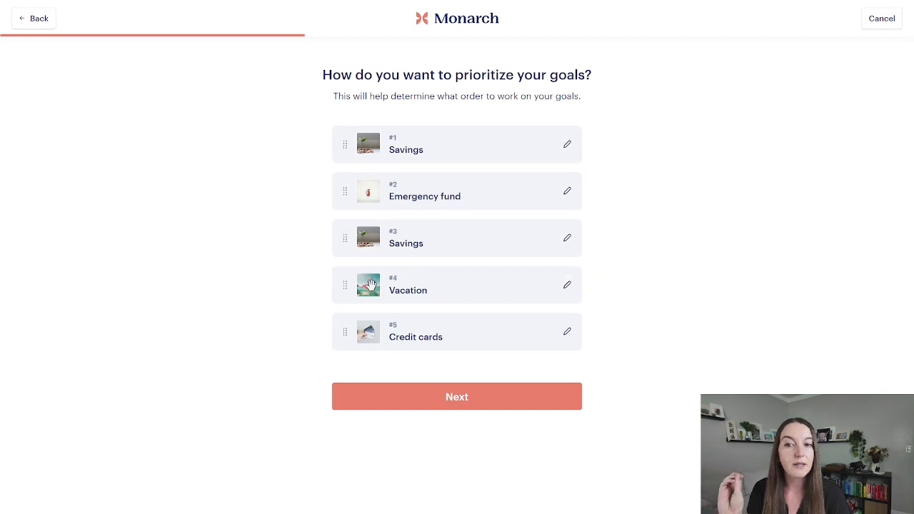
{"action": "left_click", "coordinate": [453, 395]}
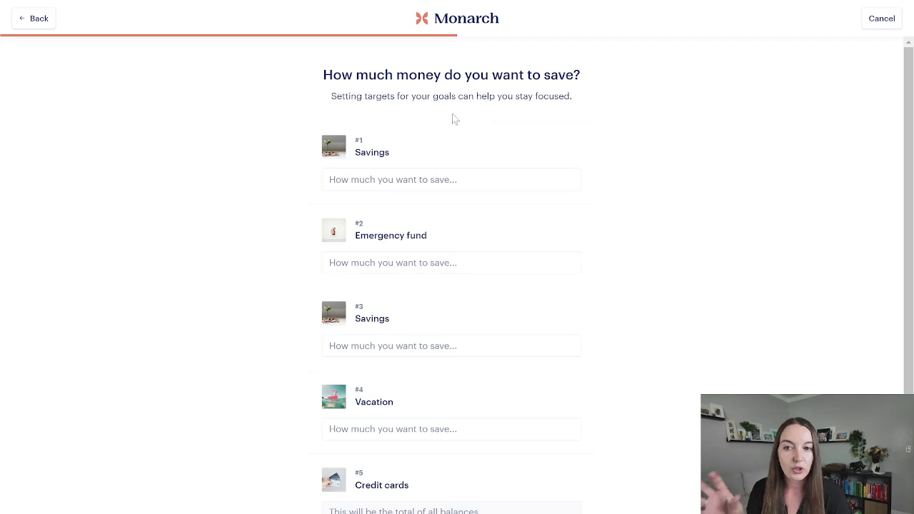
Set the Emergency fund goal's savings target to $50,000
{"action": "scroll", "coordinate": [434, 150], "scroll_direction": "down", "scroll_amount": 2}
{"action": "left_click", "coordinate": [421, 200]}
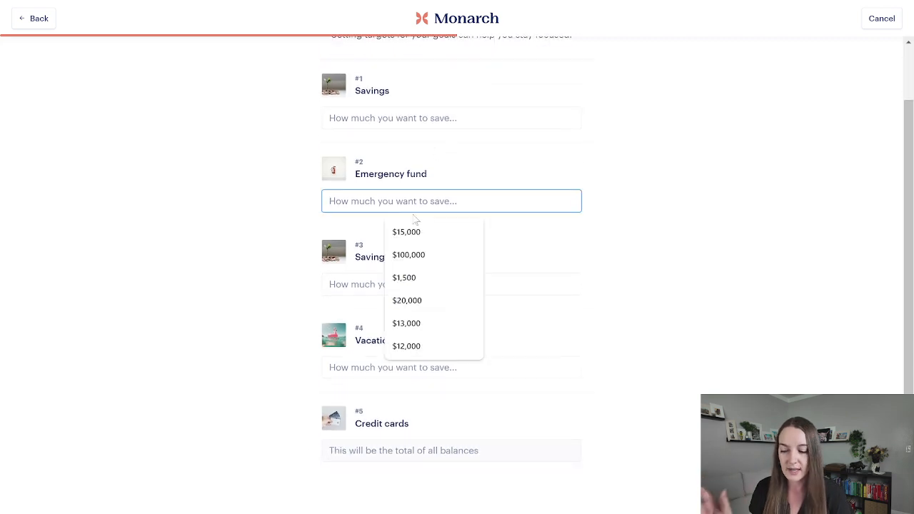
{"action": "type", "text": "$500,000"}
{"action": "left_click", "coordinate": [602, 241]}
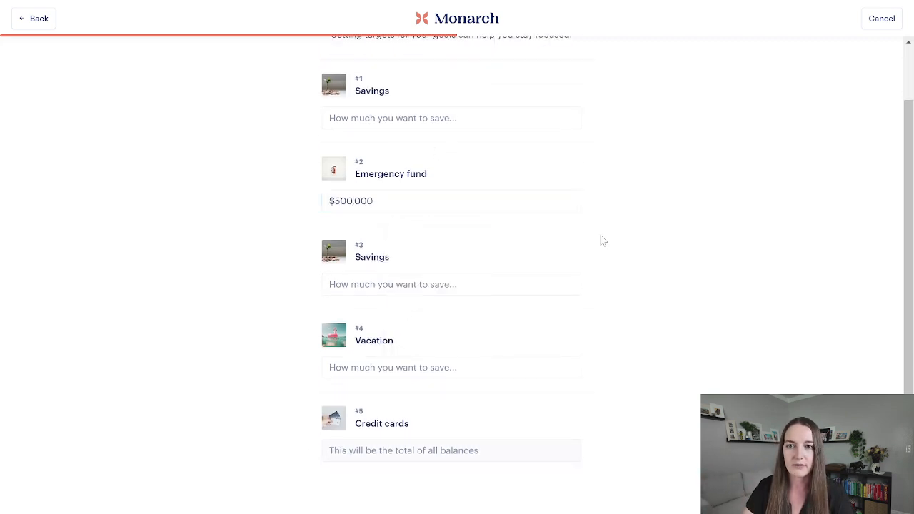
{"action": "left_click", "coordinate": [374, 200]}
{"action": "left_click", "coordinate": [617, 234]}
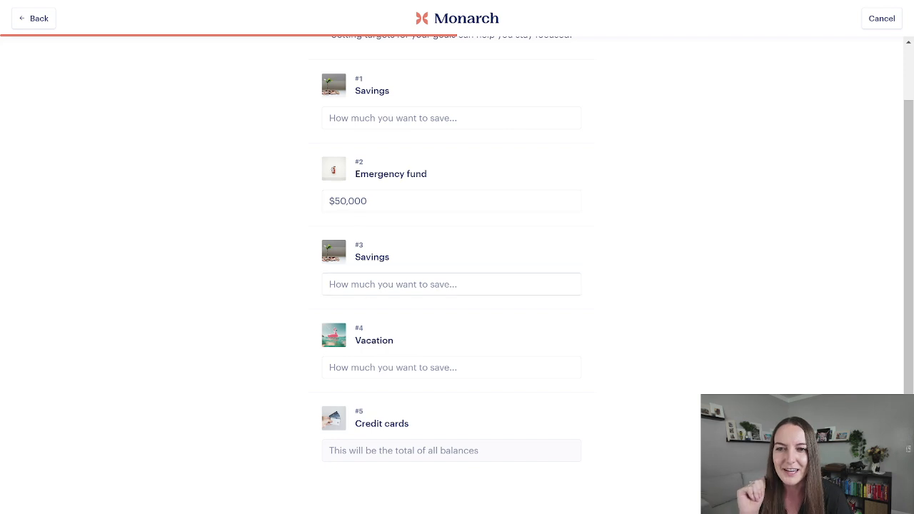
Set the third-ranked Savings goal's target to $10,000 and the Vacation goal's target to $25,000
{"action": "left_click", "coordinate": [378, 289]}
{"action": "type", "text": "10000"}
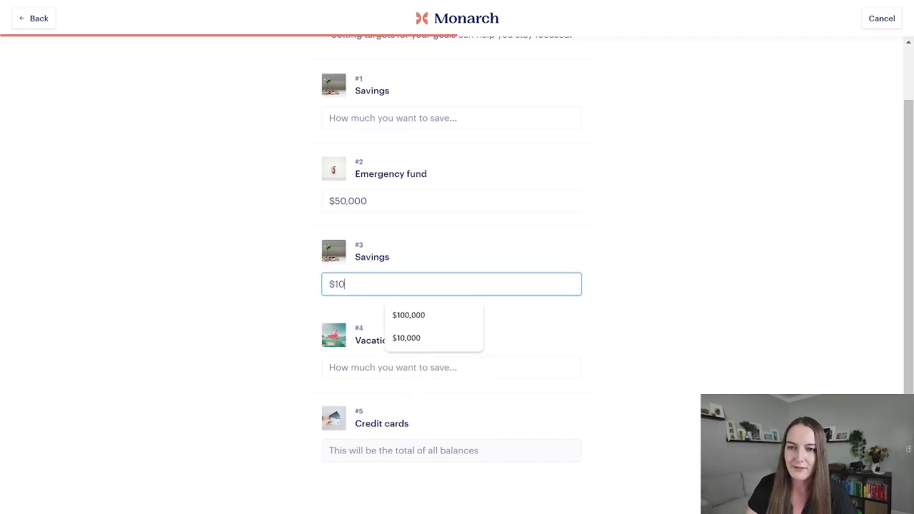
{"action": "left_click", "coordinate": [635, 314]}
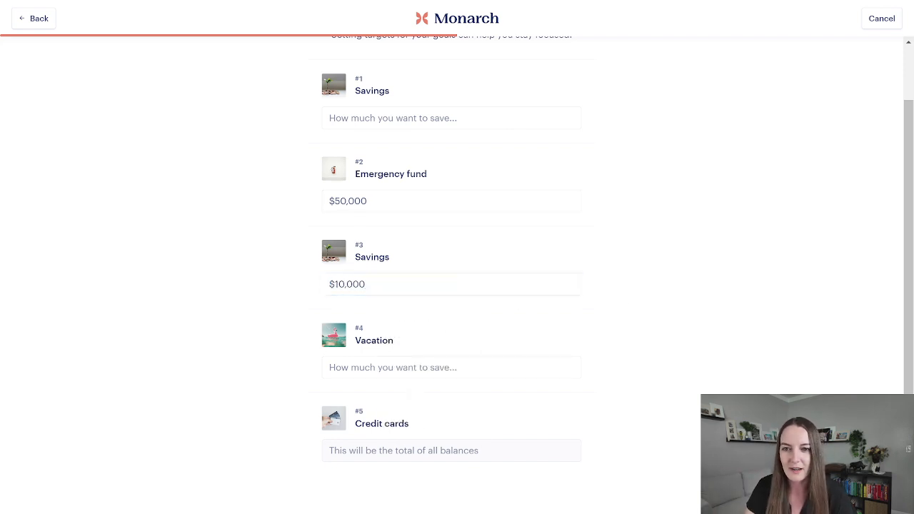
{"action": "left_click", "coordinate": [518, 365]}
{"action": "type", "text": "1"}
{"action": "key", "text": "BackSpace"}
{"action": "type", "text": "25,000"}
{"action": "left_click", "coordinate": [630, 327]}
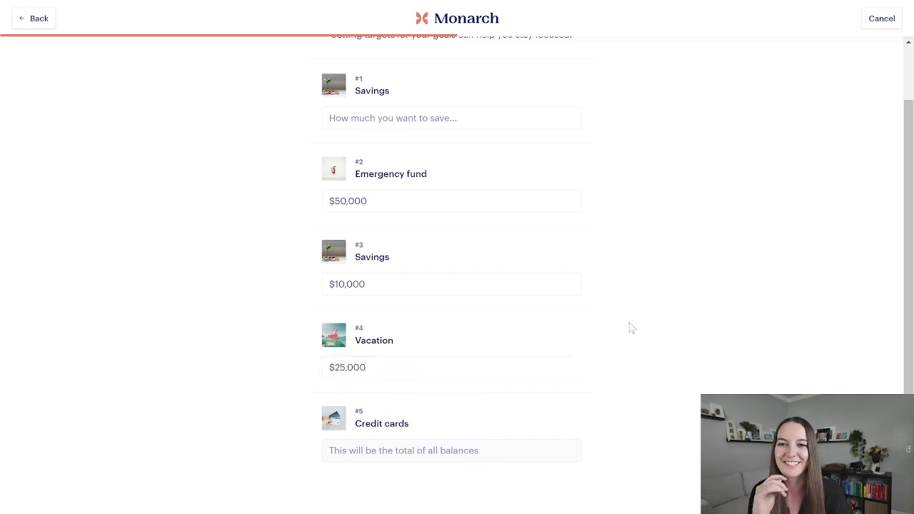
Set the top-ranked Savings goal's target to $1,200 and continue to assigning accounts to the goals
{"action": "left_click", "coordinate": [378, 118]}
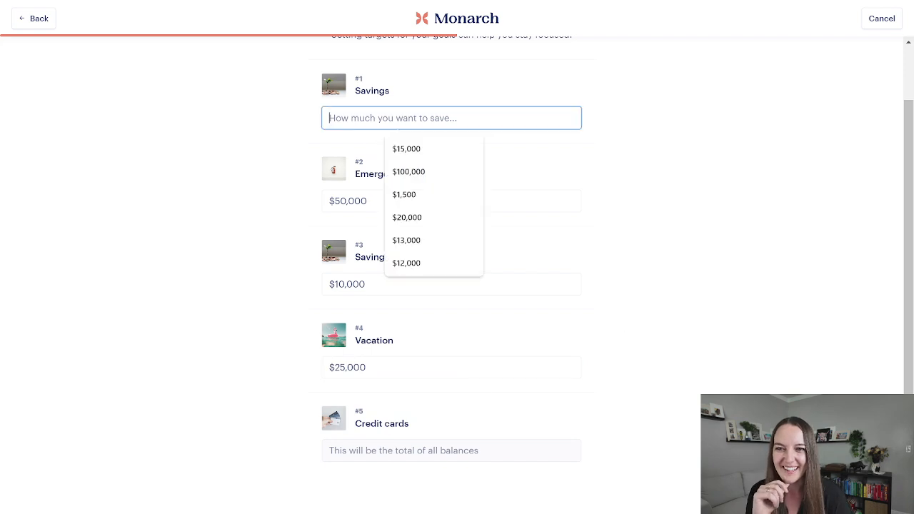
{"action": "type", "text": "1200"}
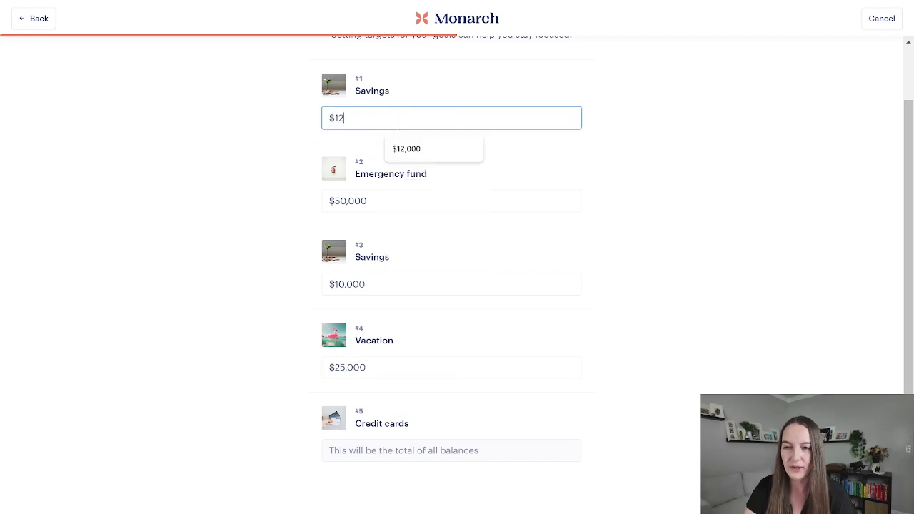
{"action": "left_click", "coordinate": [609, 141]}
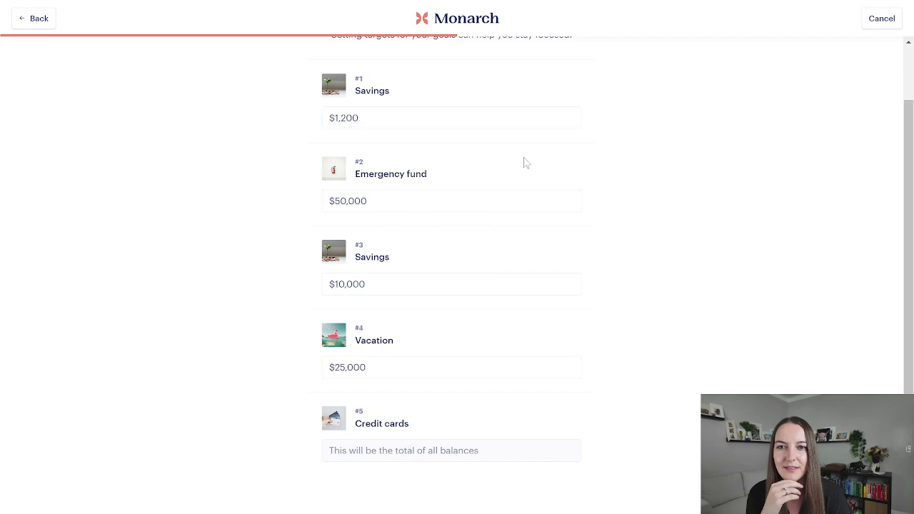
{"action": "left_click", "coordinate": [876, 492]}
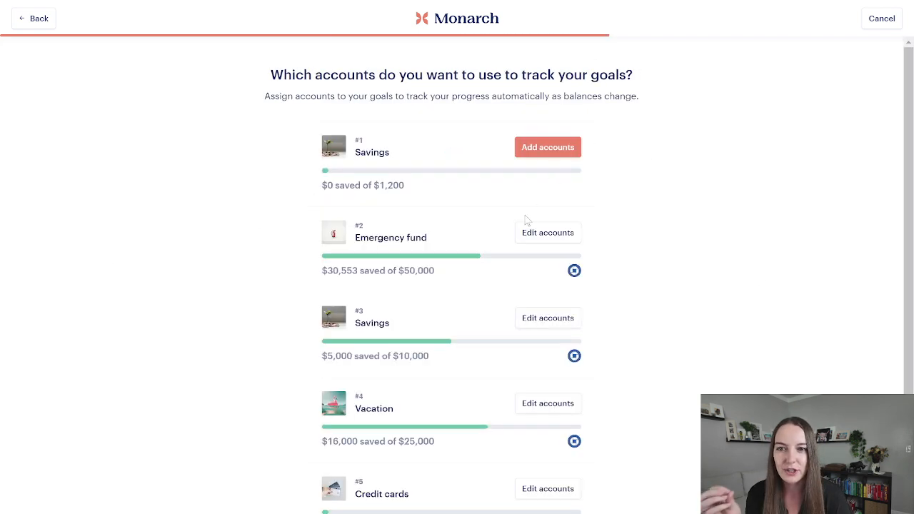
Review the accounts that can be assigned to the top-ranked Savings goal, checking the available Joint Savings balance
{"action": "scroll", "coordinate": [525, 260], "scroll_direction": "down", "scroll_amount": 1}
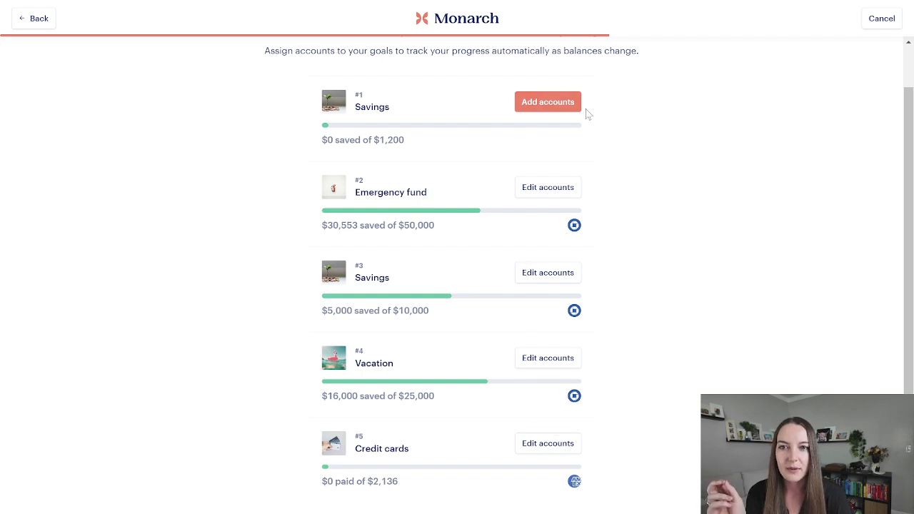
{"action": "left_click", "coordinate": [562, 108]}
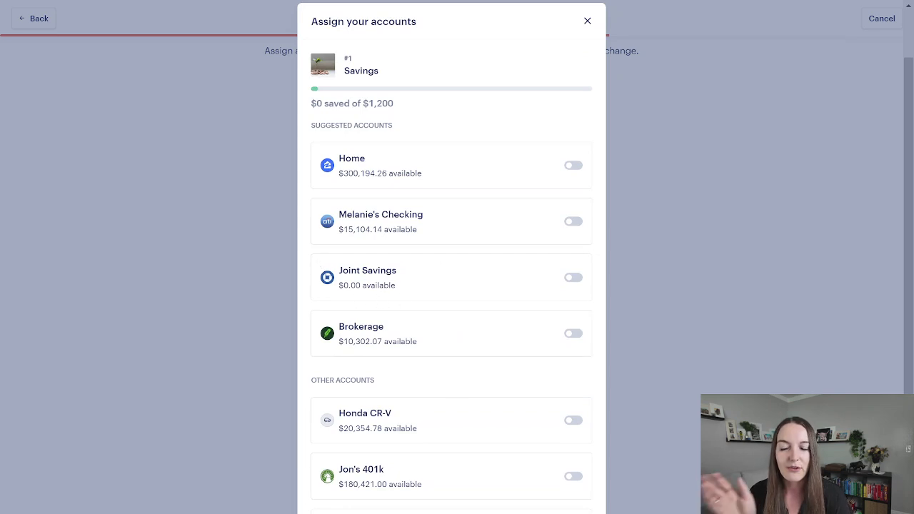
{"action": "left_click", "coordinate": [662, 250]}
{"action": "left_click", "coordinate": [547, 102]}
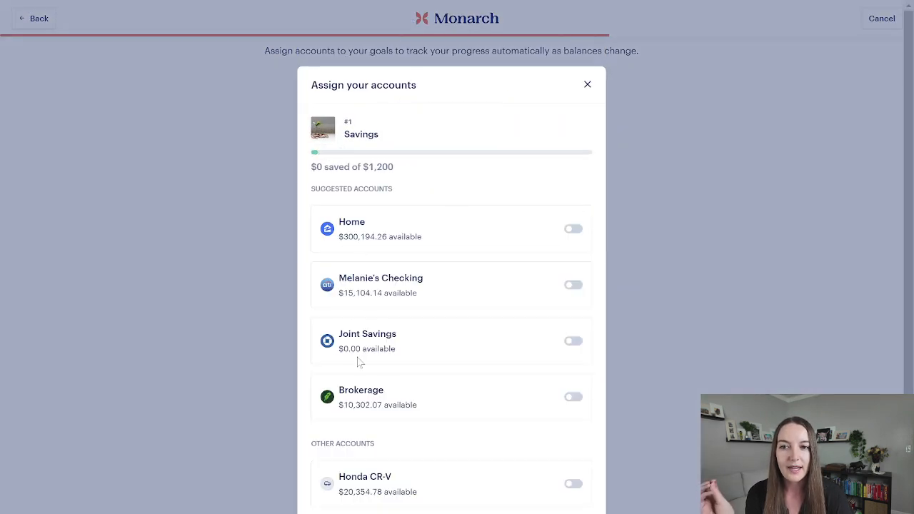
{"action": "left_click_drag", "start_coordinate": [339, 348], "coordinate": [378, 349]}
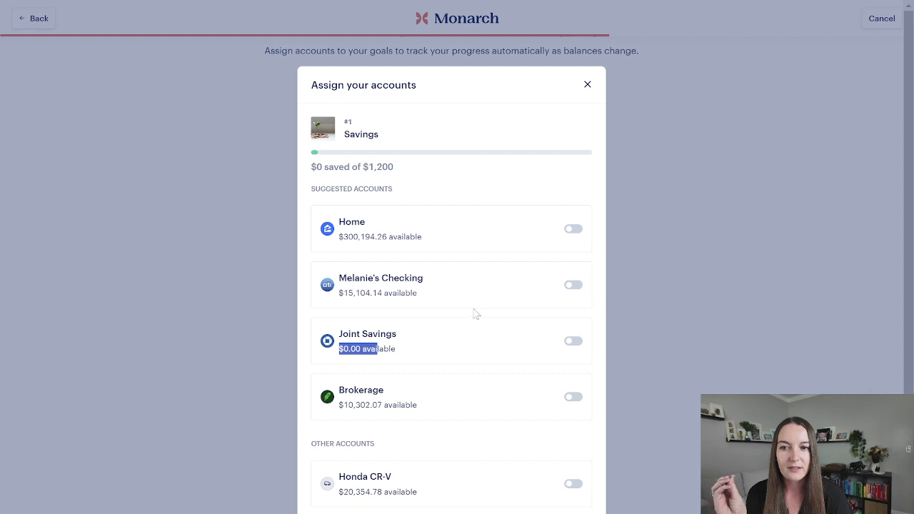
{"action": "left_click", "coordinate": [710, 270]}
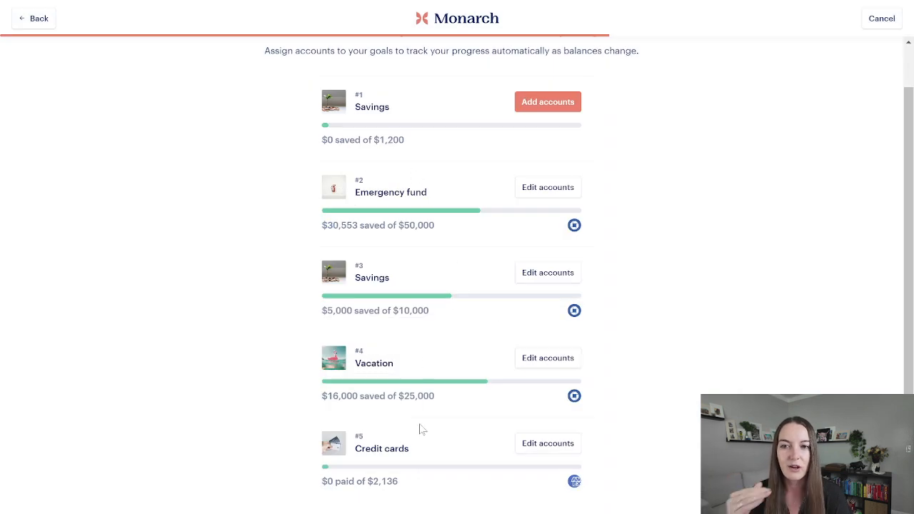
Reduce the Joint Savings amount assigned to the third-ranked Savings goal to $2,000
{"action": "left_click", "coordinate": [547, 275]}
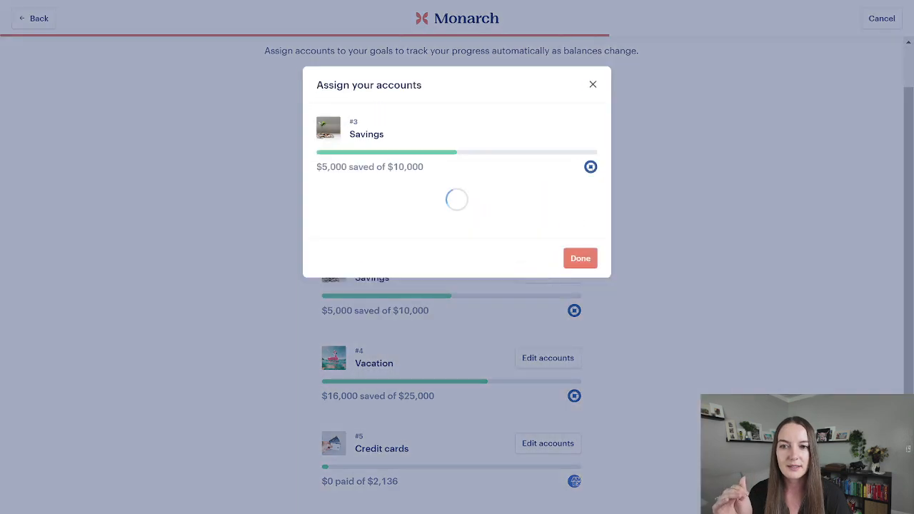
{"action": "type", "text": "2000"}
{"action": "left_click", "coordinate": [408, 237]}
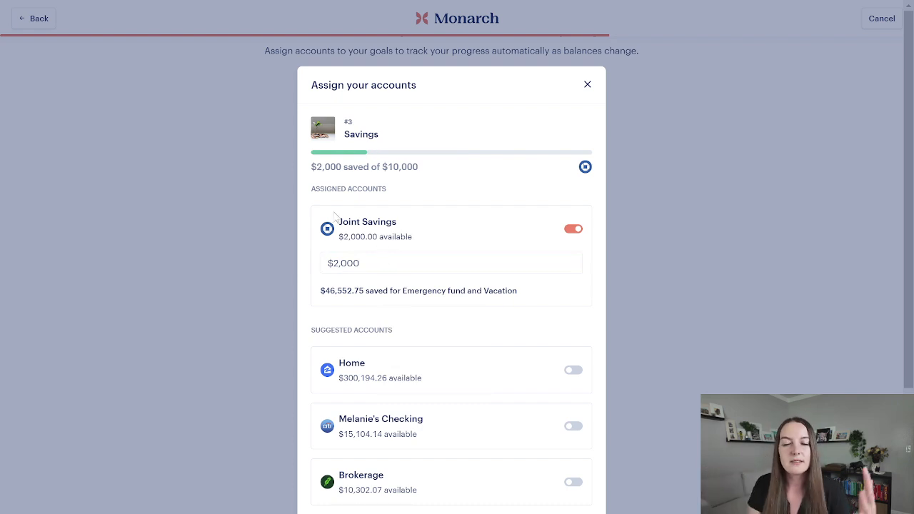
{"action": "scroll", "coordinate": [461, 365], "scroll_direction": "down", "scroll_amount": 4}
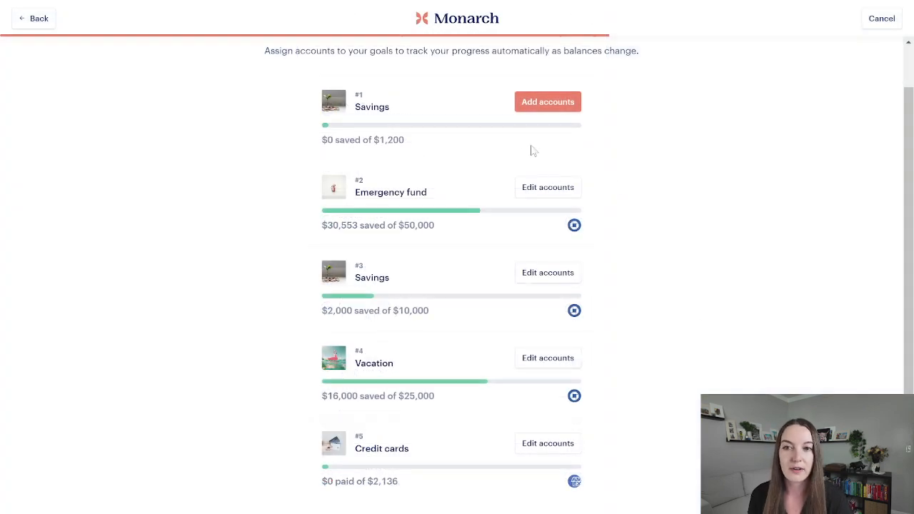
Assign the available Joint Savings balance to the top-ranked Savings goal and review the other assignable accounts
{"action": "left_click", "coordinate": [520, 103]}
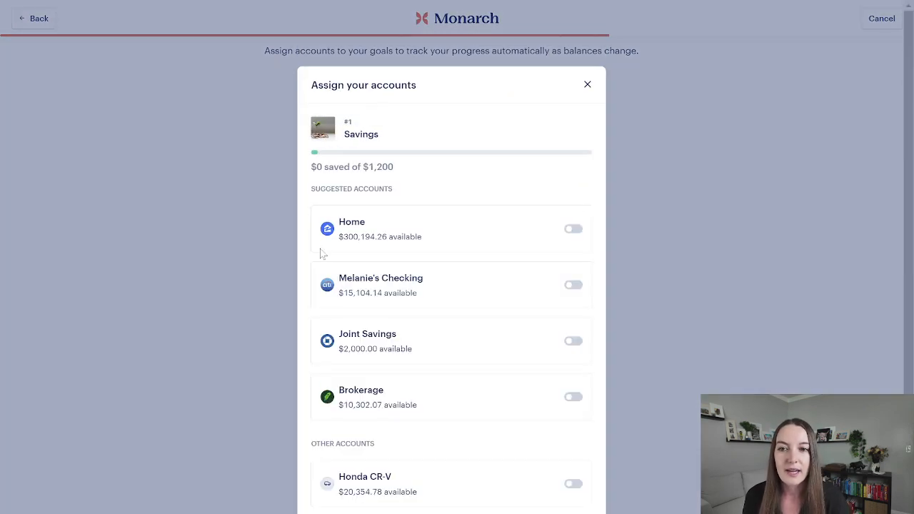
{"action": "scroll", "coordinate": [311, 242], "scroll_direction": "down", "scroll_amount": 1}
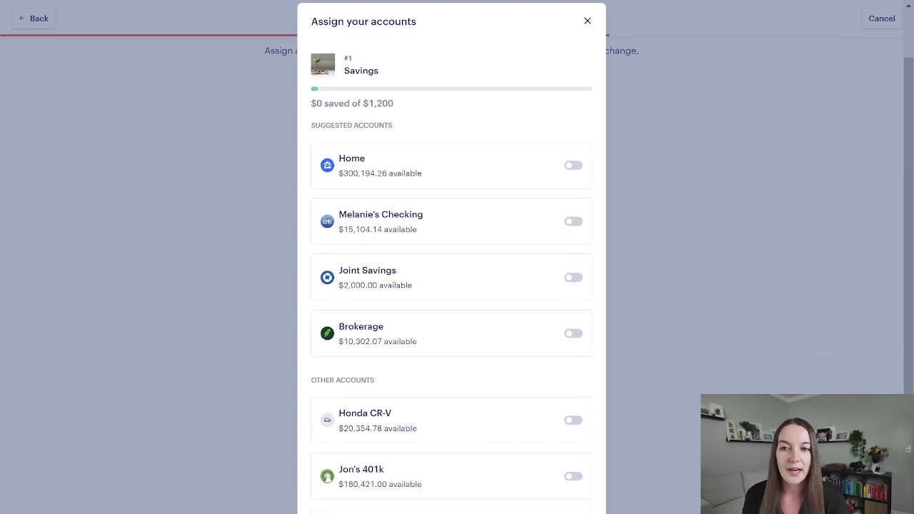
{"action": "left_click", "coordinate": [573, 278]}
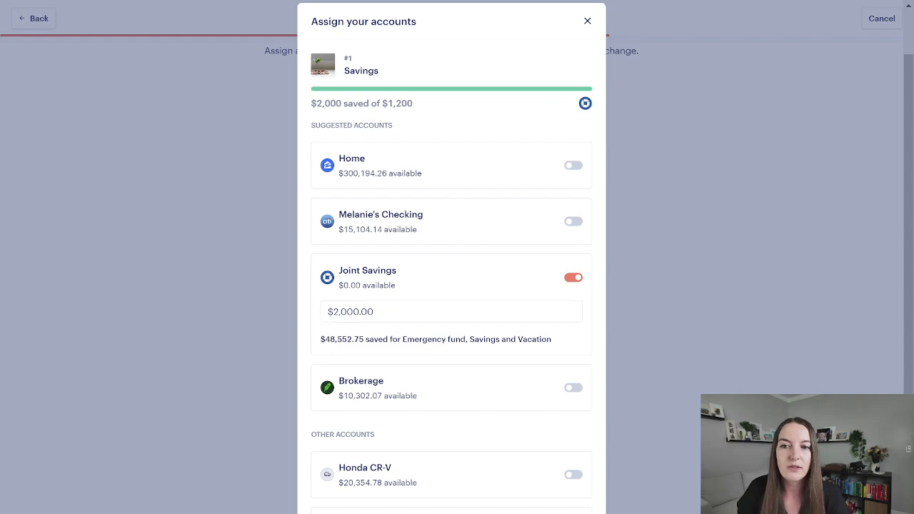
{"action": "left_click_drag", "start_coordinate": [325, 339], "coordinate": [379, 339]}
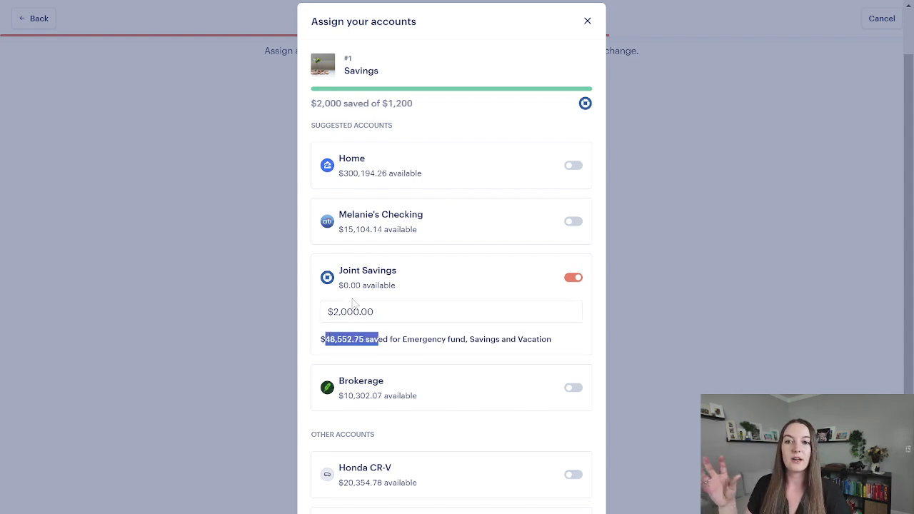
{"action": "left_click", "coordinate": [413, 339]}
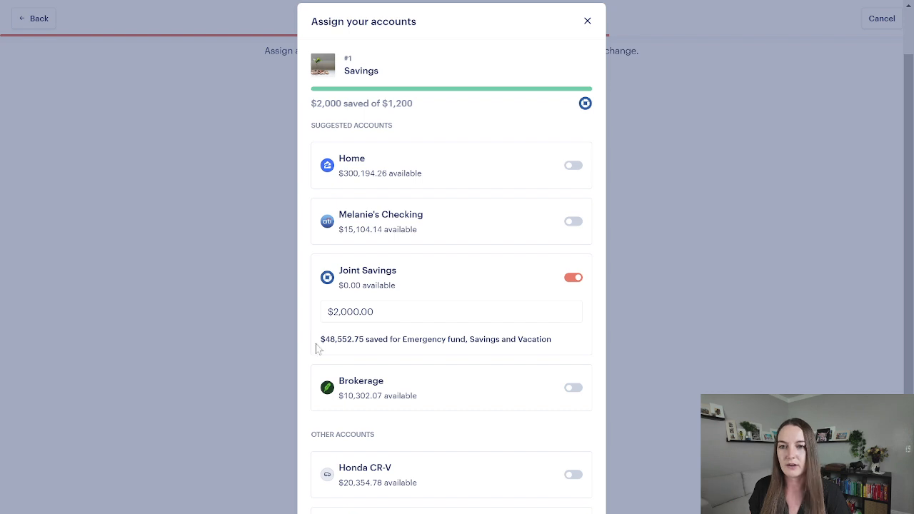
{"action": "scroll", "coordinate": [518, 337], "scroll_direction": "down", "scroll_amount": 2}
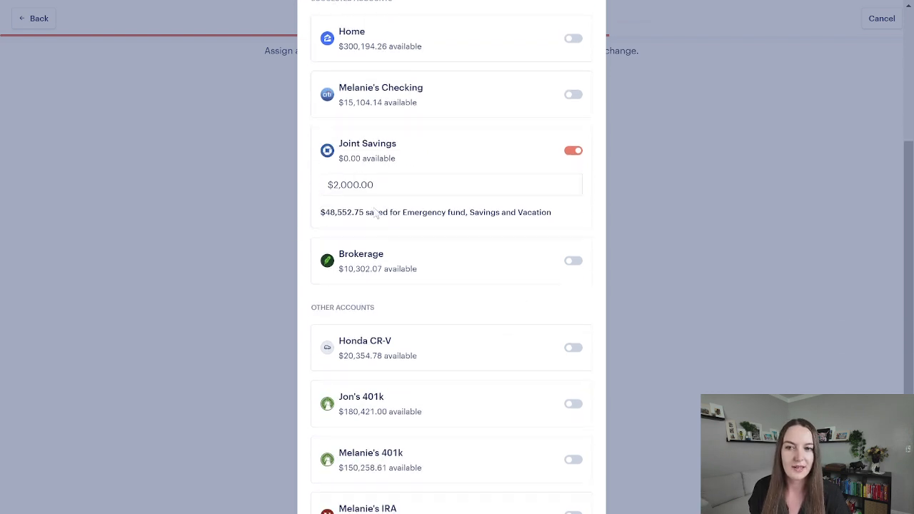
{"action": "scroll", "coordinate": [402, 267], "scroll_direction": "down", "scroll_amount": 1}
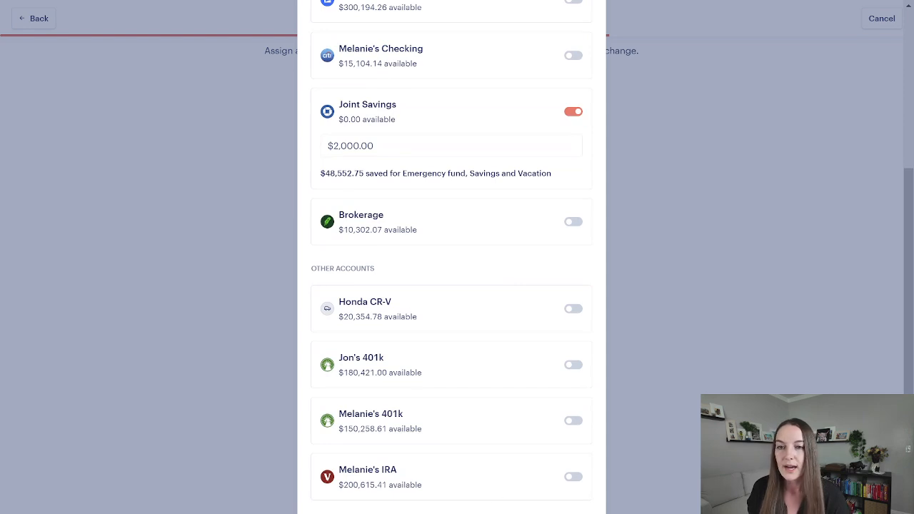
{"action": "left_click", "coordinate": [693, 295]}
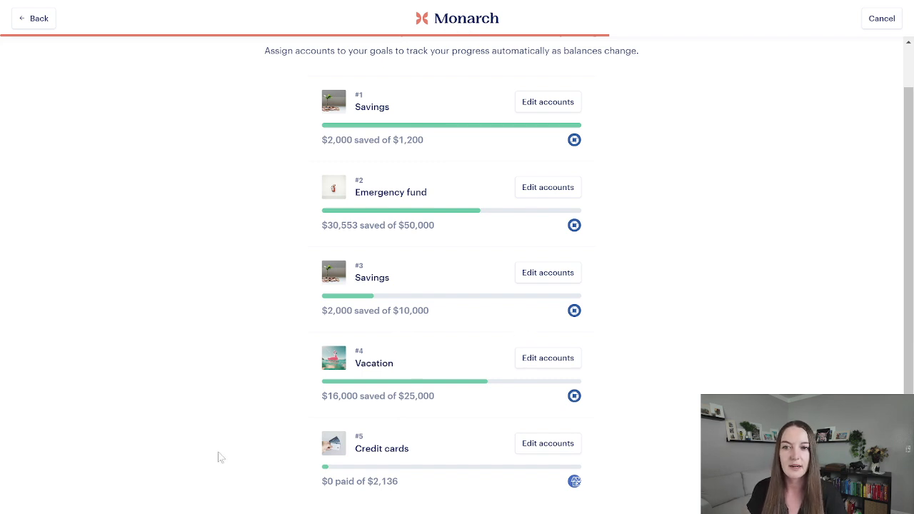
Check the account assigned to the Credit cards goal and continue to the monthly goal allocations
{"action": "left_click", "coordinate": [533, 453]}
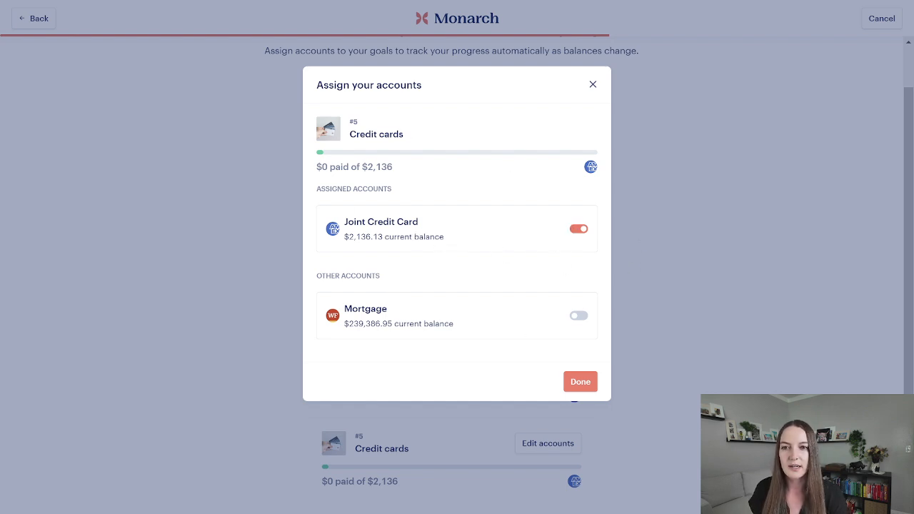
{"action": "left_click", "coordinate": [579, 381]}
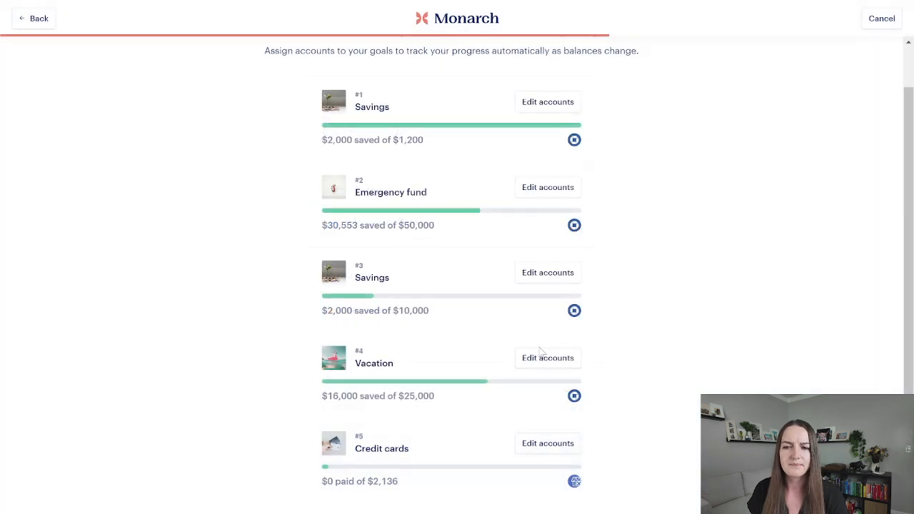
{"action": "left_click", "coordinate": [543, 509]}
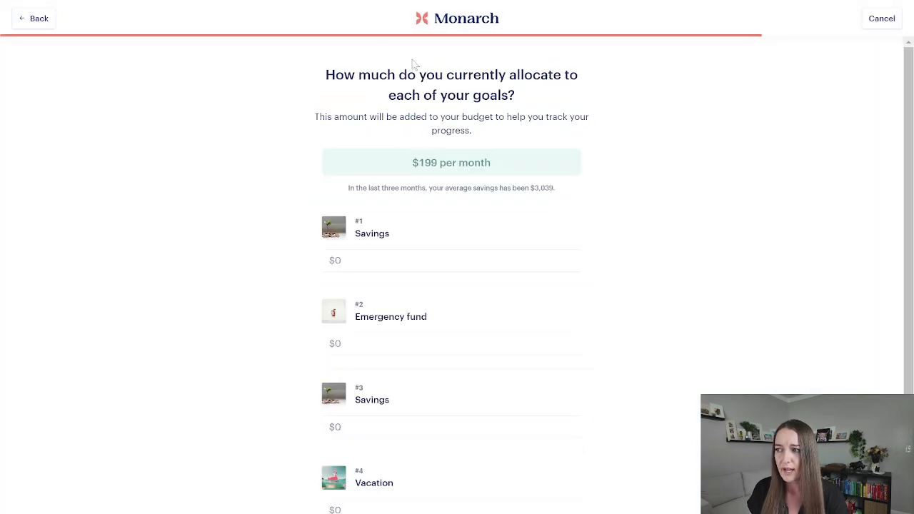
Review the question about current goal allocations and the monthly amount entered for each of the five goals
{"action": "left_click_drag", "start_coordinate": [344, 75], "coordinate": [570, 117]}
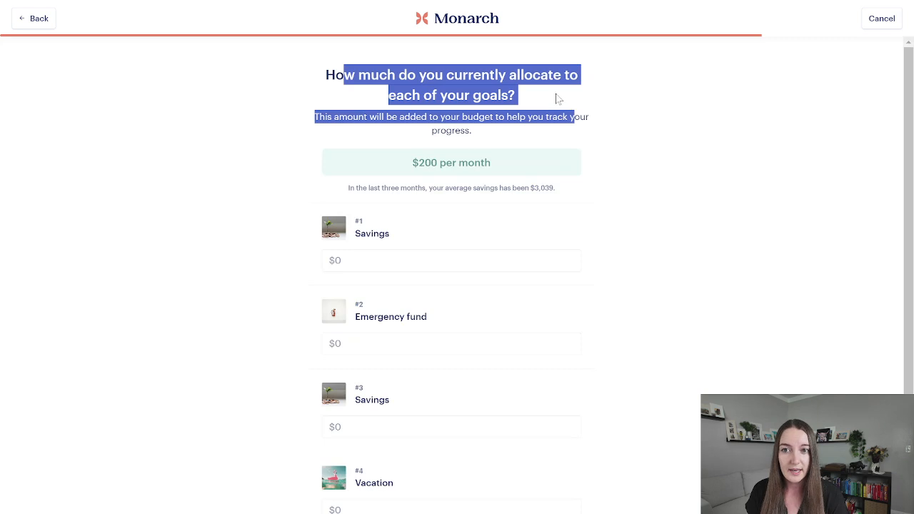
{"action": "left_click", "coordinate": [369, 220]}
{"action": "scroll", "coordinate": [370, 220], "scroll_direction": "down", "scroll_amount": 2}
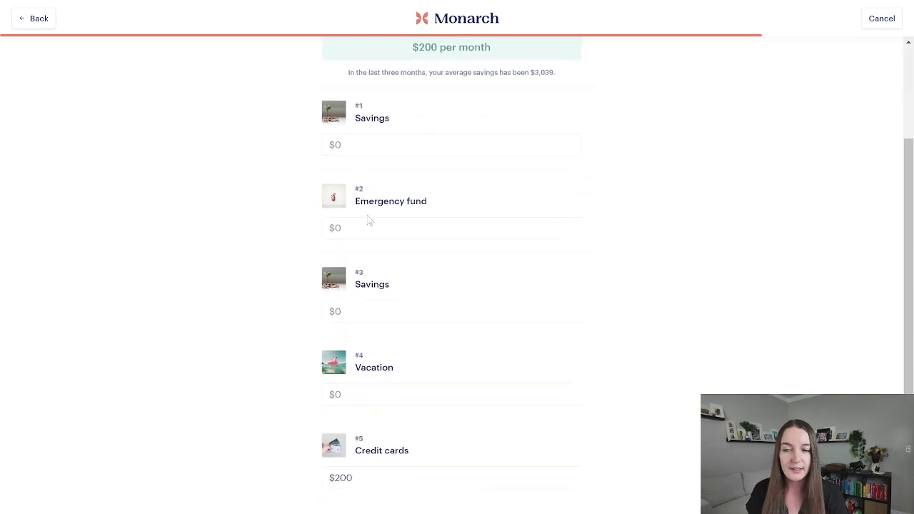
{"action": "scroll", "coordinate": [369, 220], "scroll_direction": "up", "scroll_amount": 1}
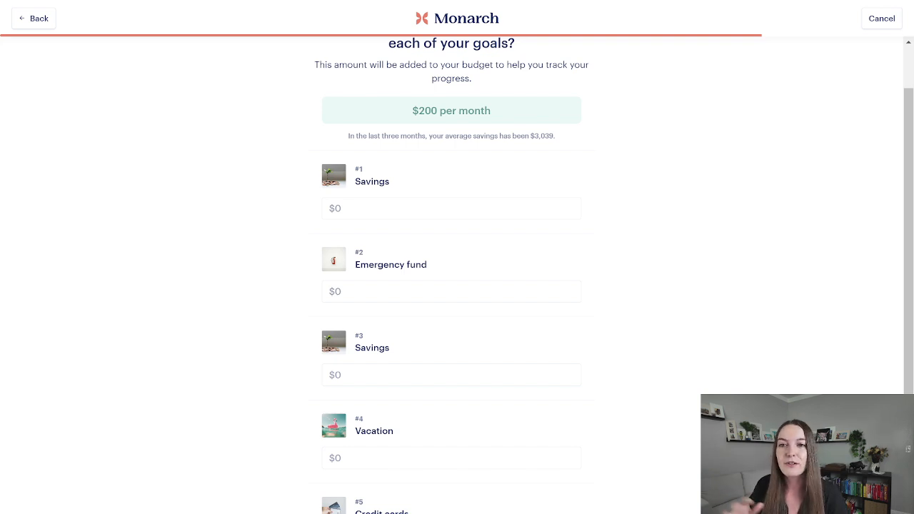
{"action": "left_click", "coordinate": [386, 291]}
{"action": "left_click", "coordinate": [389, 209]}
{"action": "left_click", "coordinate": [294, 247]}
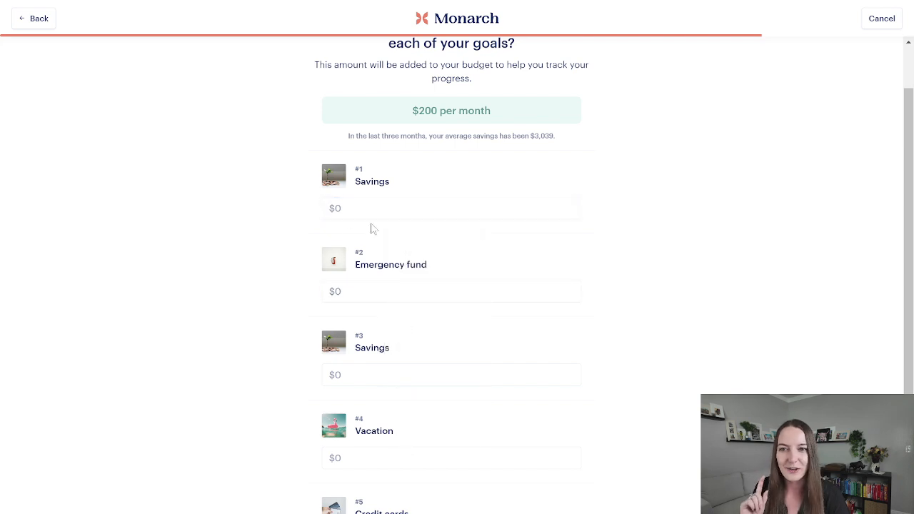
{"action": "scroll", "coordinate": [380, 442], "scroll_direction": "down", "scroll_amount": 1}
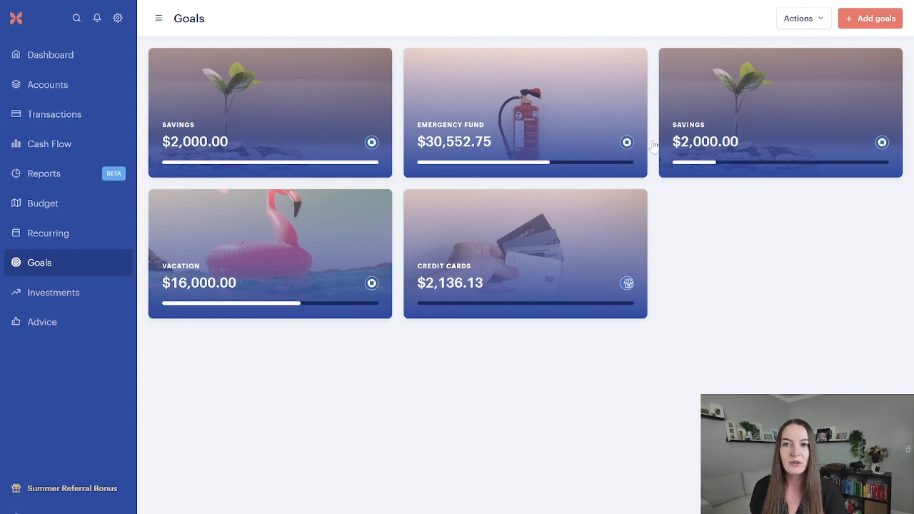
Look over the balances of the cash and credit card accounts, and return to the goals overview
{"action": "left_click", "coordinate": [64, 87]}
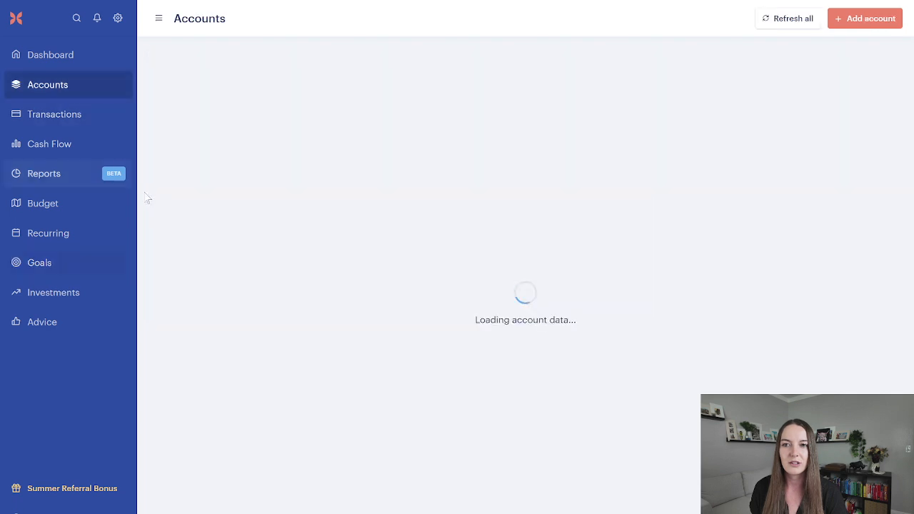
{"action": "scroll", "coordinate": [306, 395], "scroll_direction": "down", "scroll_amount": 3}
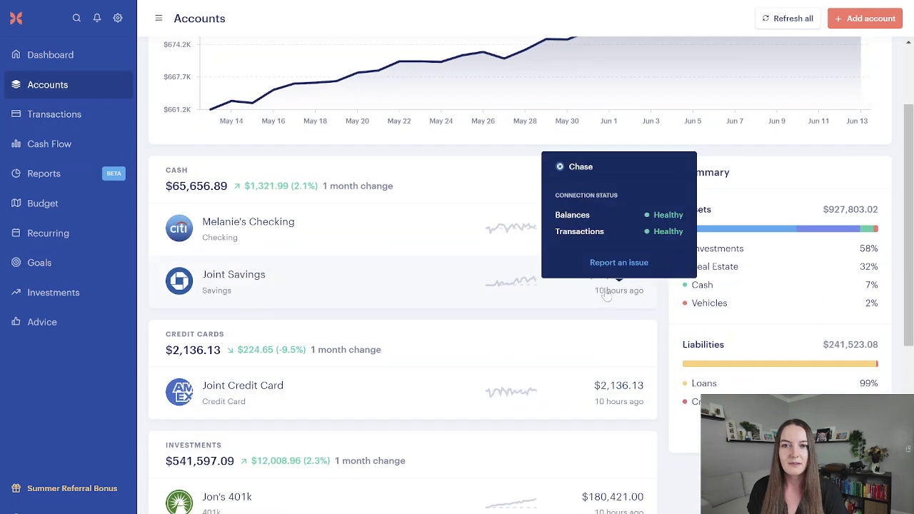
{"action": "left_click", "coordinate": [56, 263]}
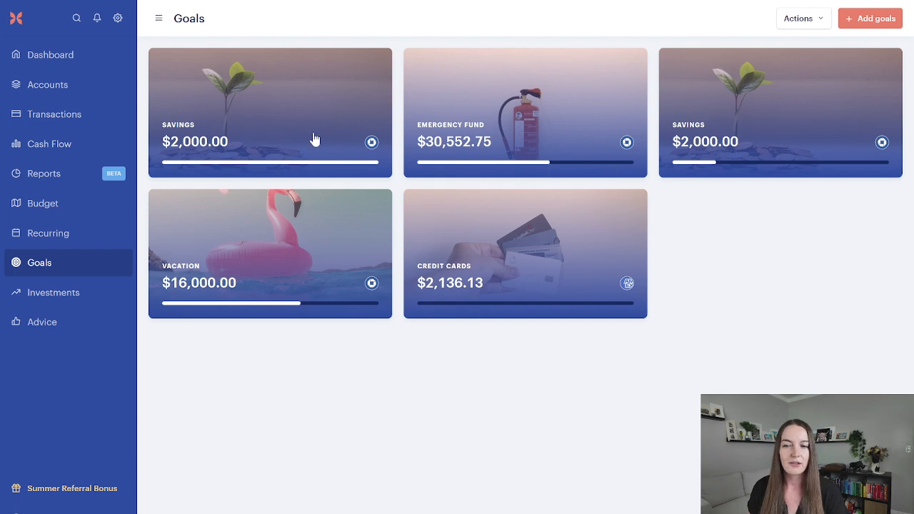
Open the June 2024 budget and show the unbudgeted goal under Contributions
{"action": "left_click", "coordinate": [57, 207]}
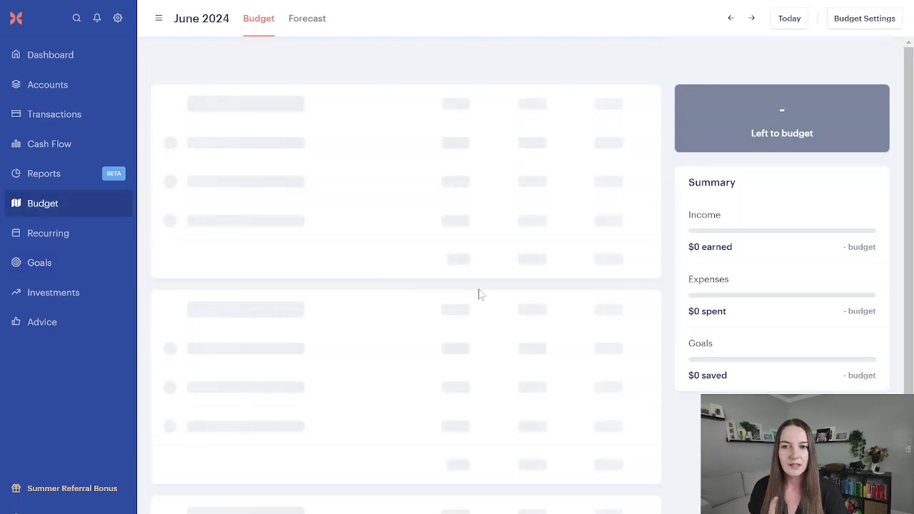
{"action": "scroll", "coordinate": [481, 294], "scroll_direction": "down", "scroll_amount": 2}
{"action": "scroll", "coordinate": [481, 294], "scroll_direction": "down", "scroll_amount": 15}
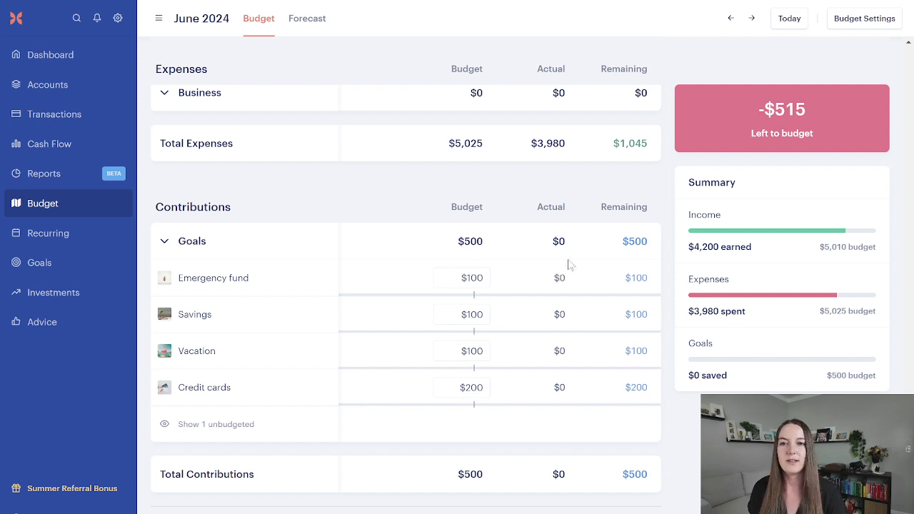
{"action": "left_click", "coordinate": [191, 425]}
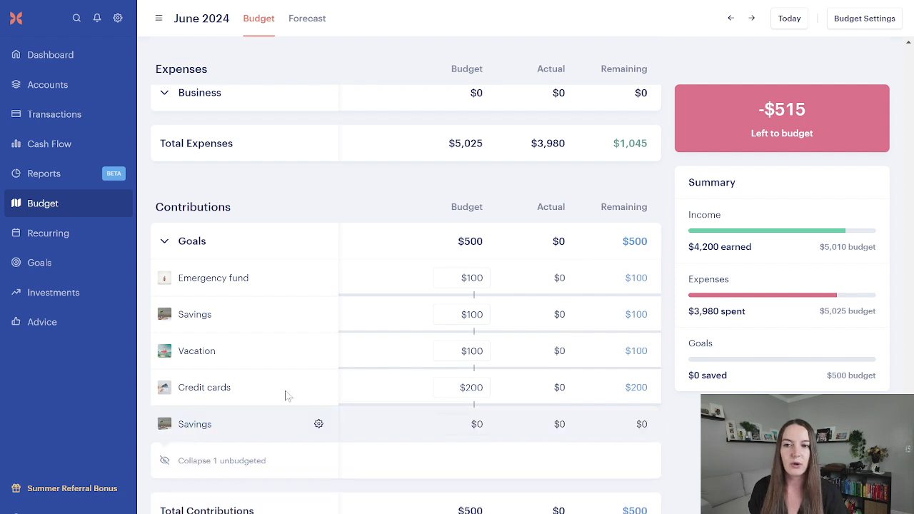
Set the budgeted contributions for the Emergency fund, Savings, Vacation and Credit cards goals to $0
{"action": "left_click", "coordinate": [486, 277]}
{"action": "type", "text": "0"}
{"action": "left_click", "coordinate": [483, 313]}
{"action": "type", "text": "0"}
{"action": "left_click", "coordinate": [481, 350]}
{"action": "type", "text": "0"}
{"action": "left_click", "coordinate": [477, 387]}
{"action": "type", "text": "0"}
{"action": "key", "text": "Return"}
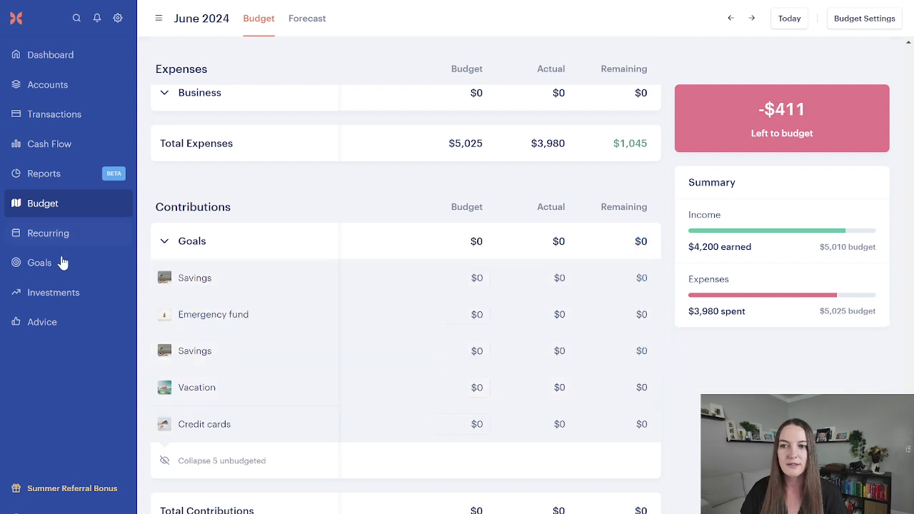
Check the goals overview, return to the June 2024 budget and set the Credit cards goal's contribution to $500
{"action": "left_click", "coordinate": [57, 264]}
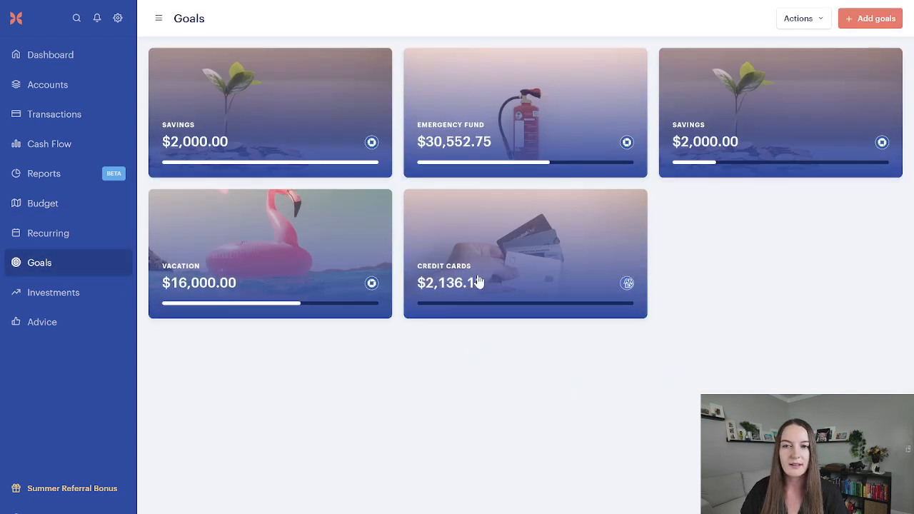
{"action": "left_click", "coordinate": [63, 203]}
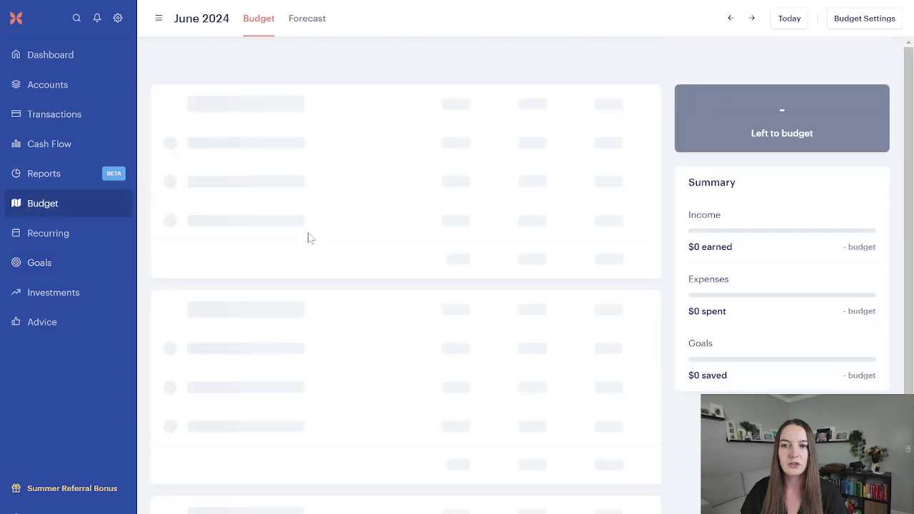
{"action": "scroll", "coordinate": [617, 308], "scroll_direction": "down", "scroll_amount": 15}
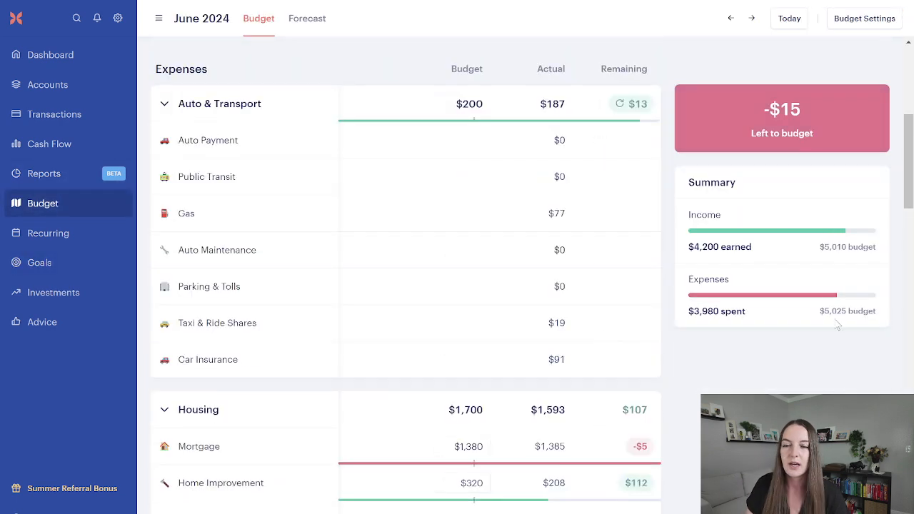
{"action": "scroll", "coordinate": [618, 307], "scroll_direction": "down", "scroll_amount": 12}
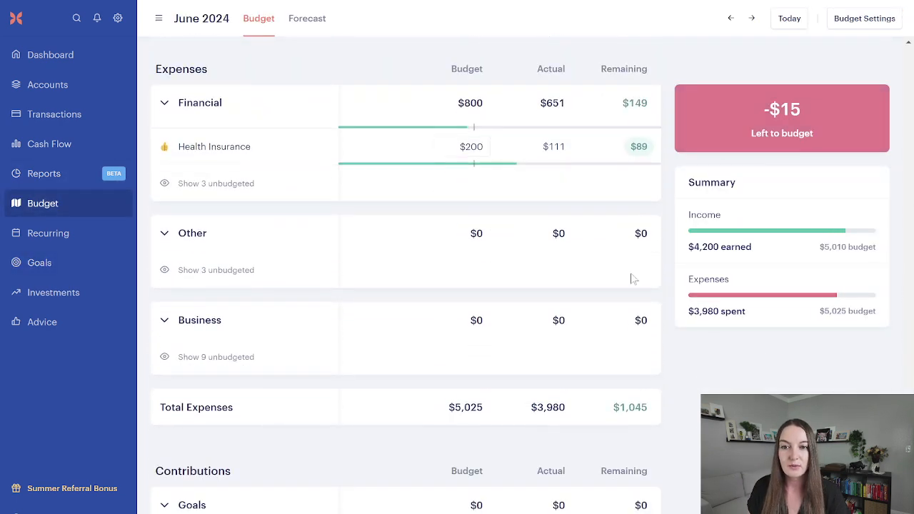
{"action": "left_click", "coordinate": [472, 387]}
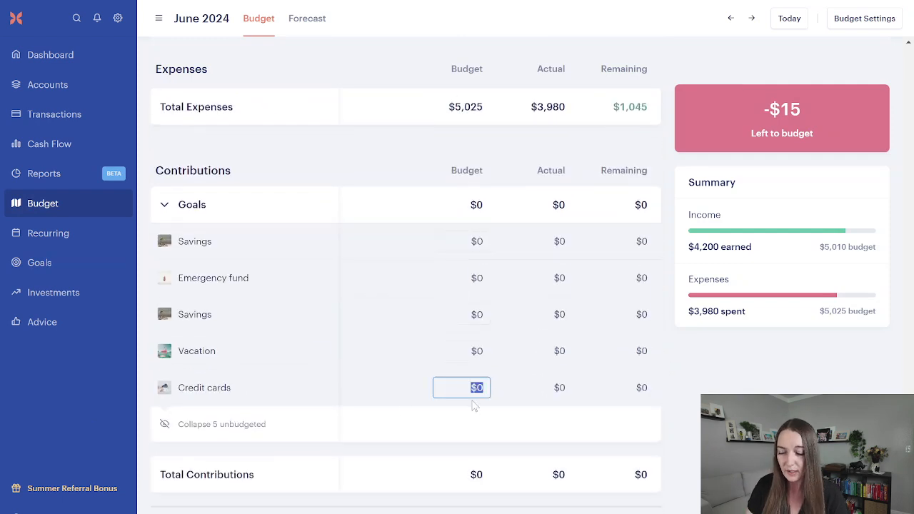
{"action": "type", "text": "500"}
{"action": "key", "text": "Return"}
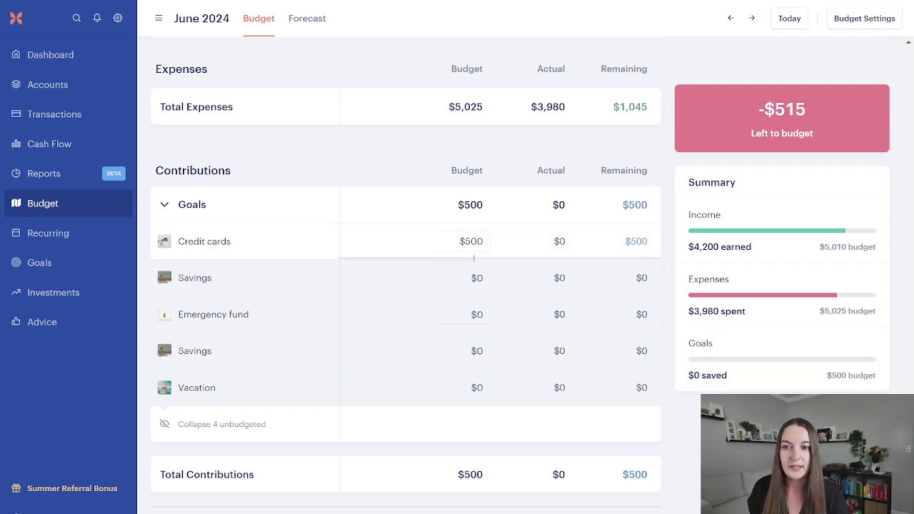
Set the Vacation goal's budgeted contribution to $1,000
{"action": "left_click", "coordinate": [474, 387]}
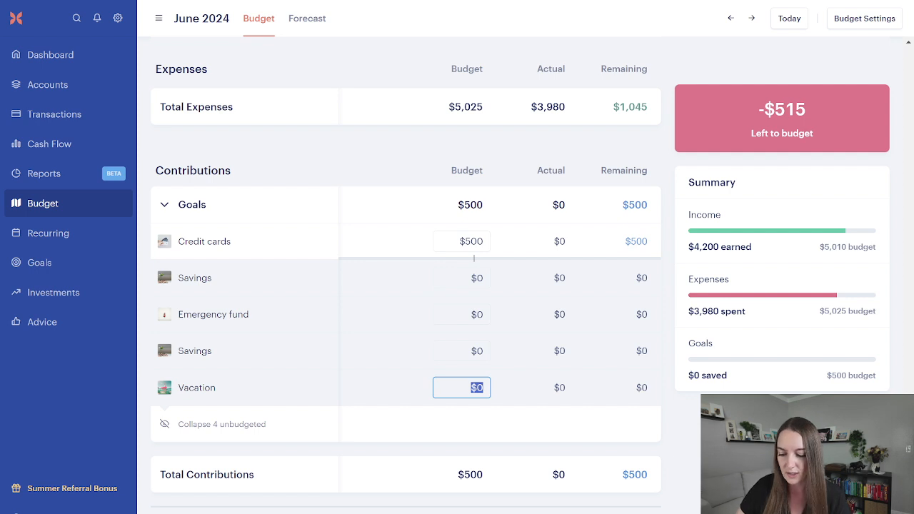
{"action": "type", "text": "1000"}
{"action": "left_click", "coordinate": [536, 393]}
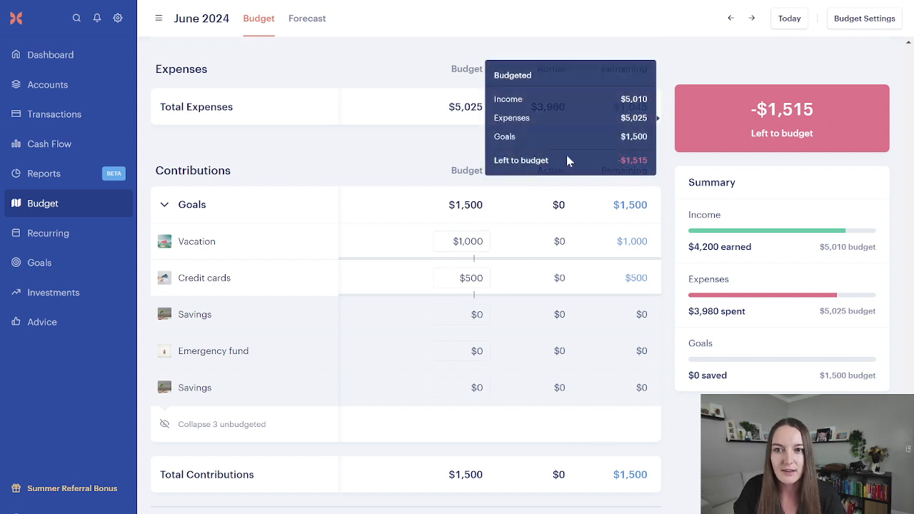
Look through the expense categories for possible cuts and set the Clothing budget to $50
{"action": "scroll", "coordinate": [486, 271], "scroll_direction": "up", "scroll_amount": 7}
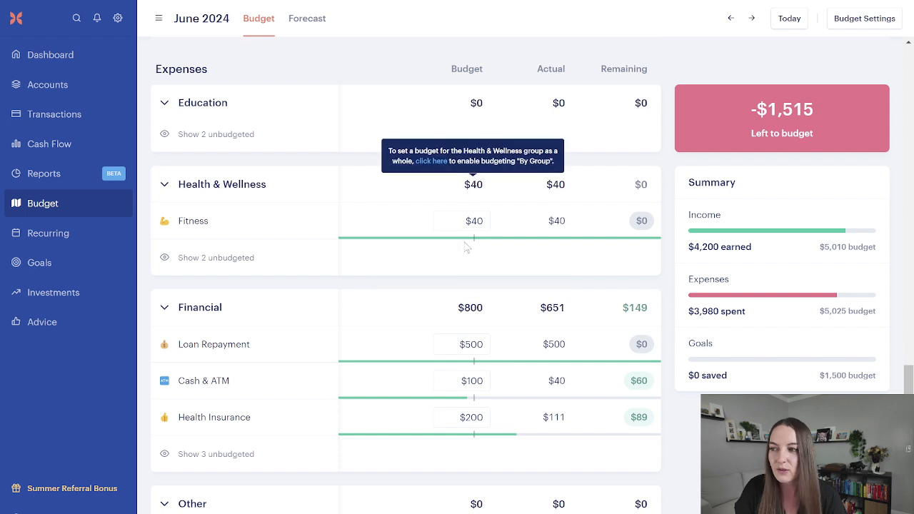
{"action": "scroll", "coordinate": [470, 443], "scroll_direction": "up", "scroll_amount": 3}
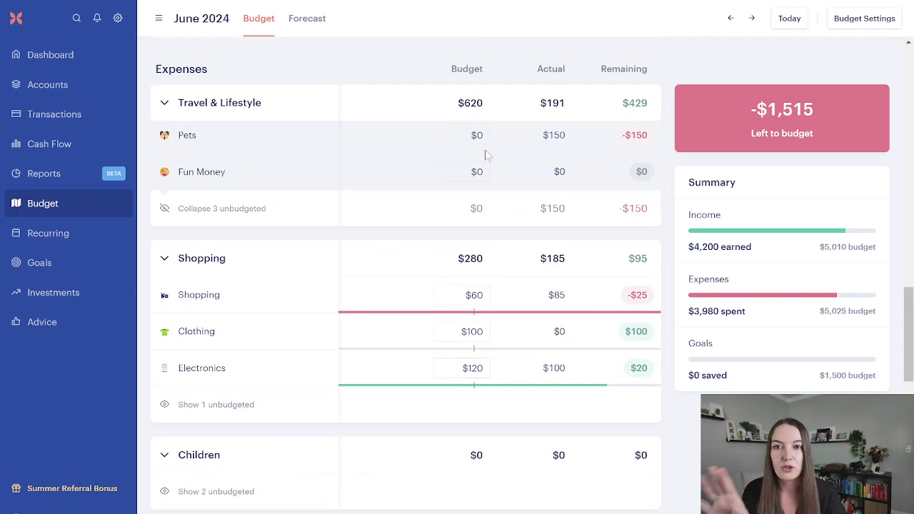
{"action": "scroll", "coordinate": [485, 155], "scroll_direction": "down", "scroll_amount": 10}
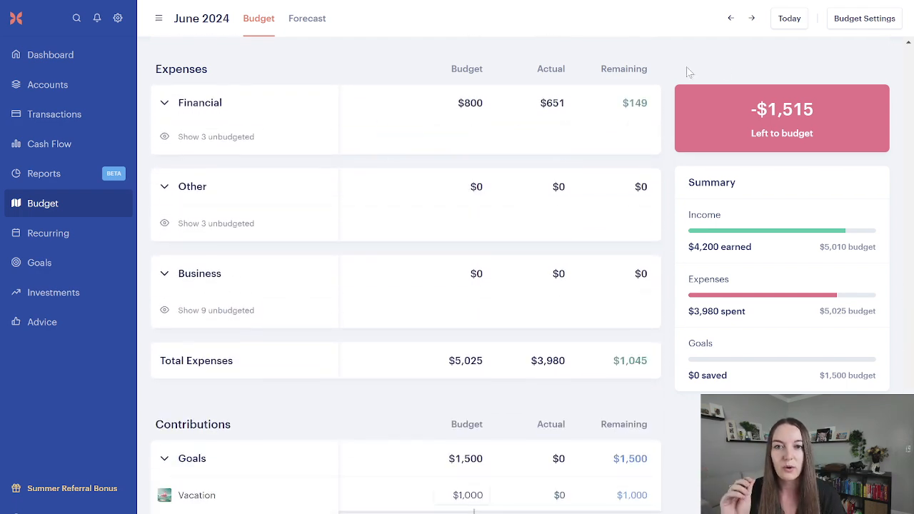
{"action": "scroll", "coordinate": [478, 256], "scroll_direction": "up", "scroll_amount": 4}
{"action": "scroll", "coordinate": [477, 260], "scroll_direction": "up", "scroll_amount": 4}
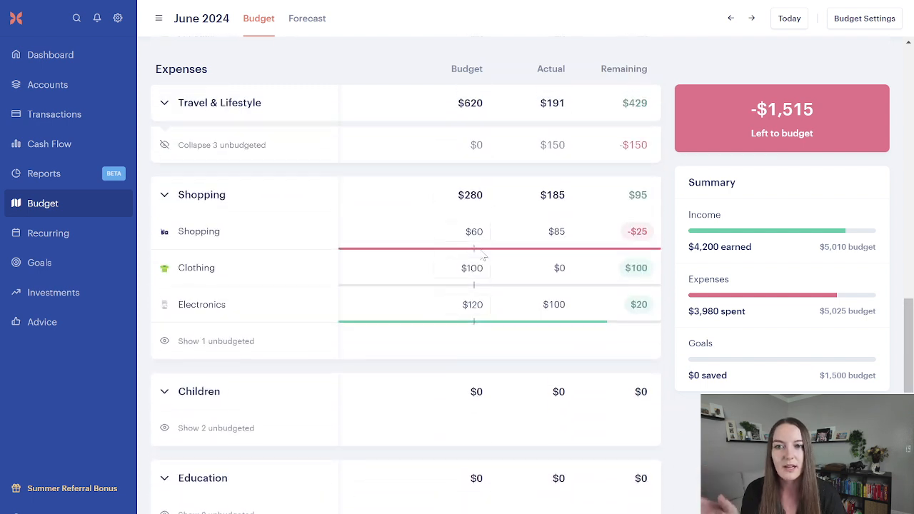
{"action": "left_click", "coordinate": [472, 267]}
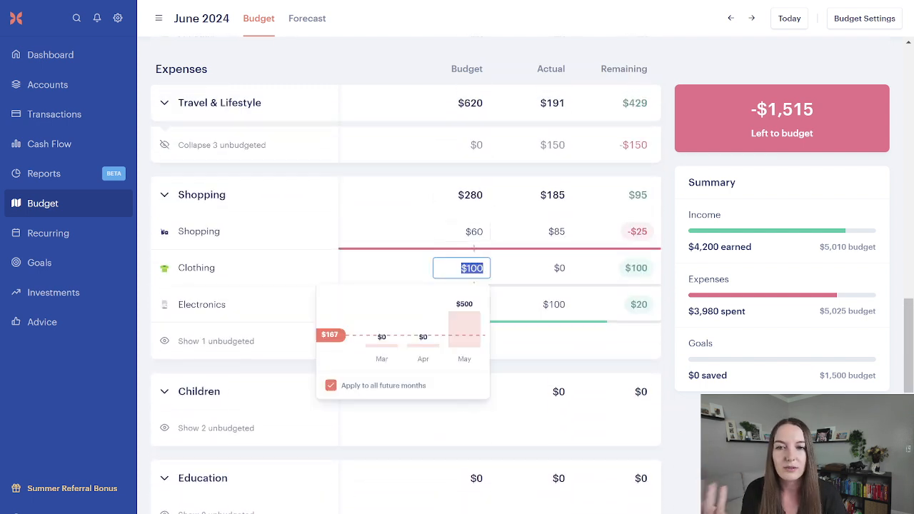
{"action": "type", "text": "50"}
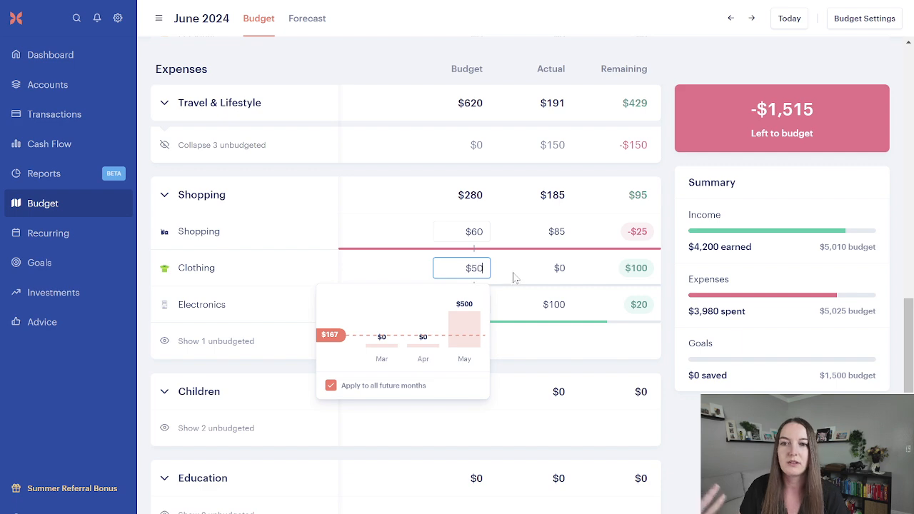
{"action": "key", "text": "Return"}
Examine the Groceries budget's spending history under Food & Dining and the breakdown of the amount left to budget
{"action": "scroll", "coordinate": [514, 279], "scroll_direction": "down", "scroll_amount": 1}
{"action": "scroll", "coordinate": [481, 238], "scroll_direction": "up", "scroll_amount": 4}
{"action": "scroll", "coordinate": [292, 261], "scroll_direction": "up", "scroll_amount": 1}
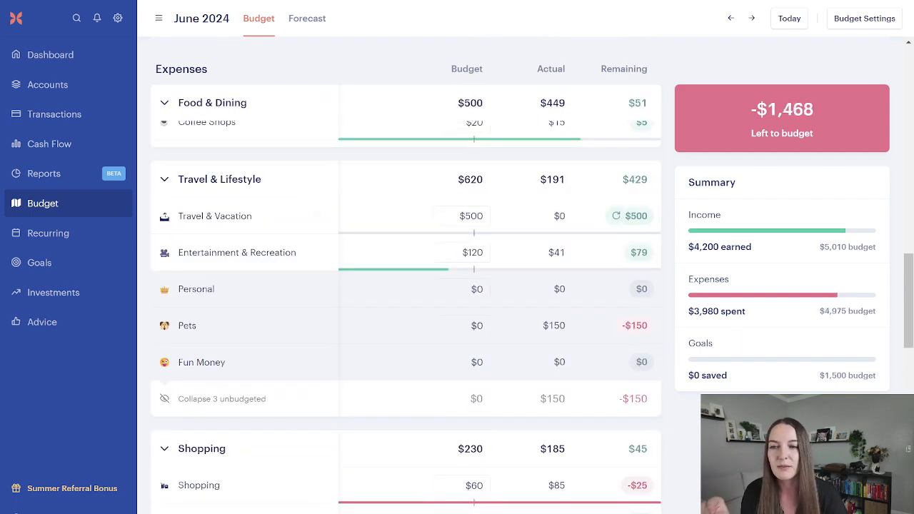
{"action": "scroll", "coordinate": [477, 234], "scroll_direction": "up", "scroll_amount": 4}
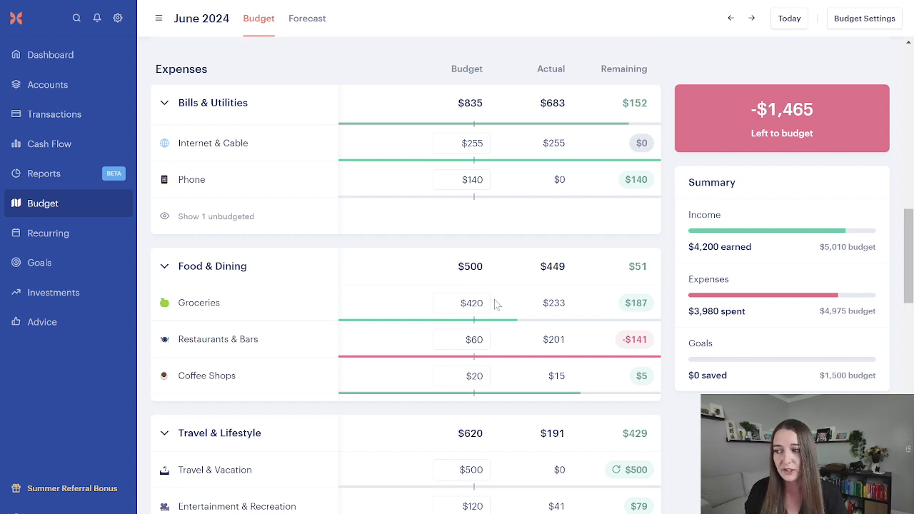
{"action": "left_click", "coordinate": [471, 304]}
{"action": "left_click", "coordinate": [518, 302]}
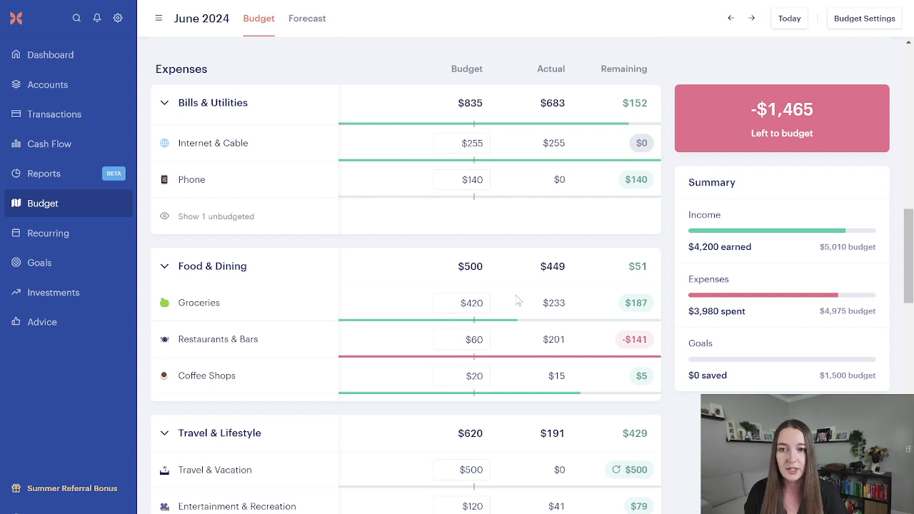
{"action": "left_click", "coordinate": [471, 303]}
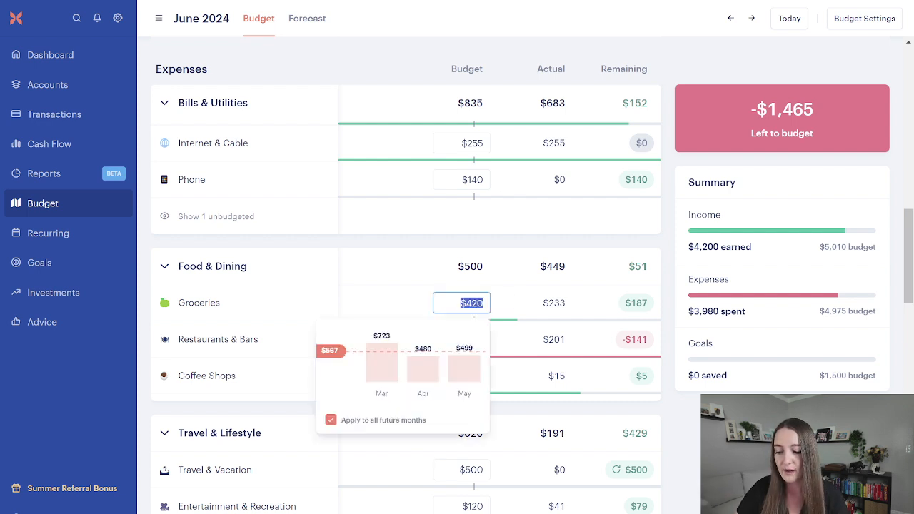
{"action": "mouse_move", "coordinate": [875, 140]}
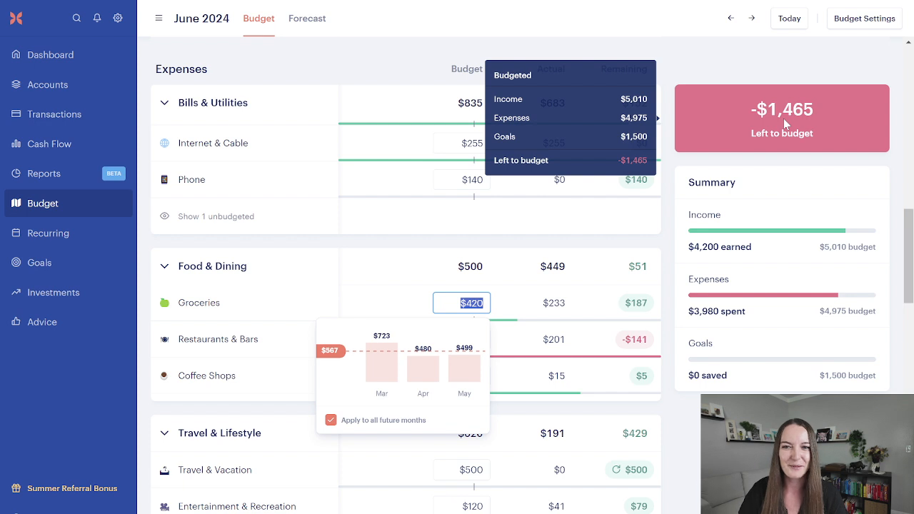
{"action": "left_click", "coordinate": [531, 281]}
{"action": "left_click", "coordinate": [471, 302]}
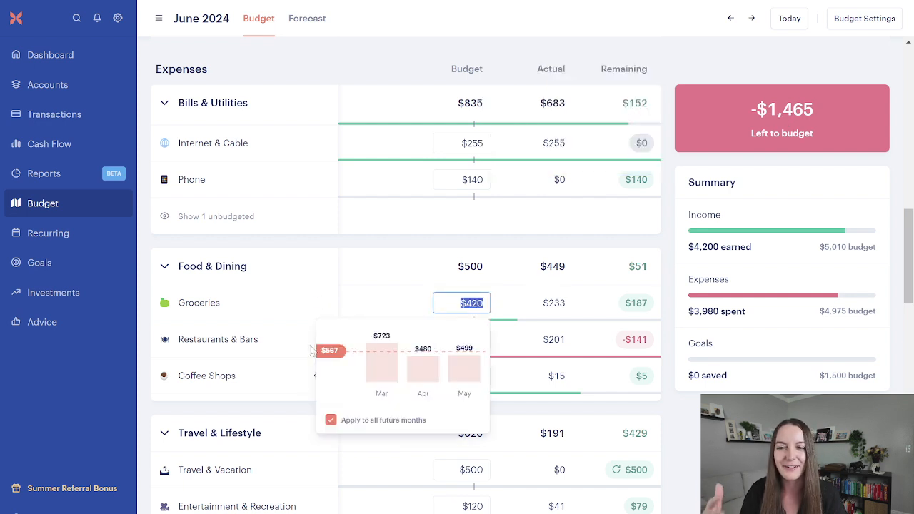
Recheck the Groceries budget's spending history and look through the expense categories for possible cuts
{"action": "left_click", "coordinate": [378, 275]}
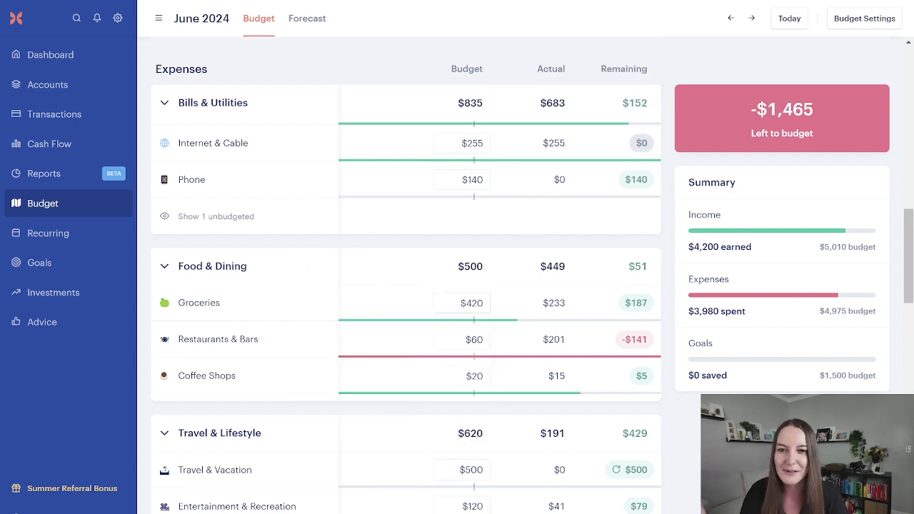
{"action": "left_click", "coordinate": [471, 303]}
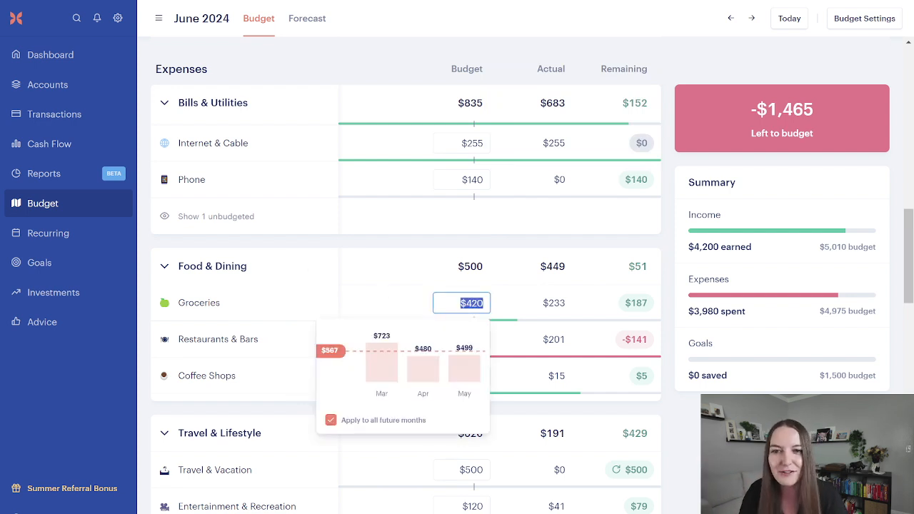
{"action": "left_click", "coordinate": [518, 295]}
{"action": "scroll", "coordinate": [517, 295], "scroll_direction": "down", "scroll_amount": 3}
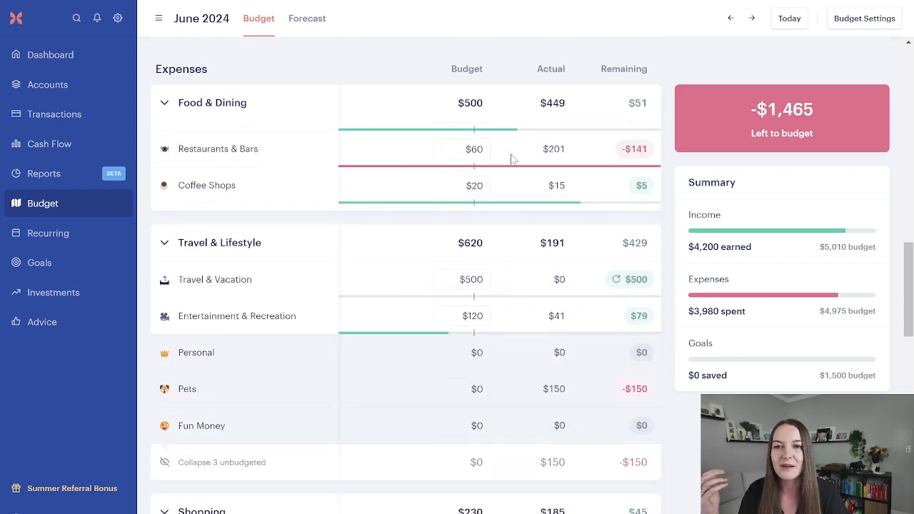
{"action": "scroll", "coordinate": [418, 402], "scroll_direction": "up", "scroll_amount": 5}
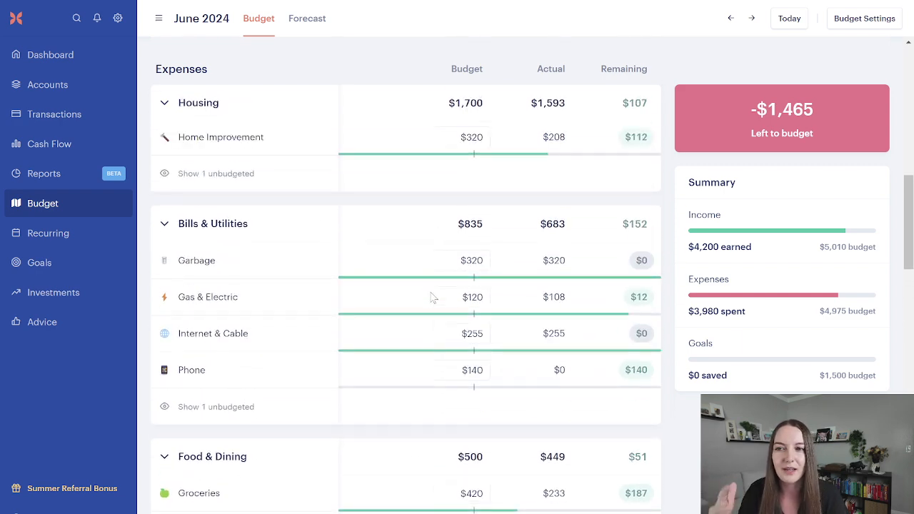
{"action": "scroll", "coordinate": [405, 286], "scroll_direction": "down", "scroll_amount": 5}
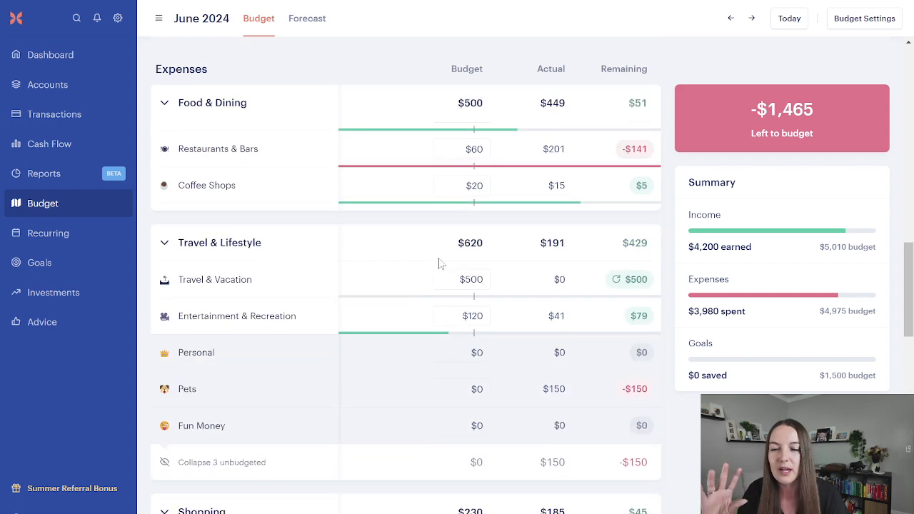
{"action": "scroll", "coordinate": [457, 335], "scroll_direction": "down", "scroll_amount": 5}
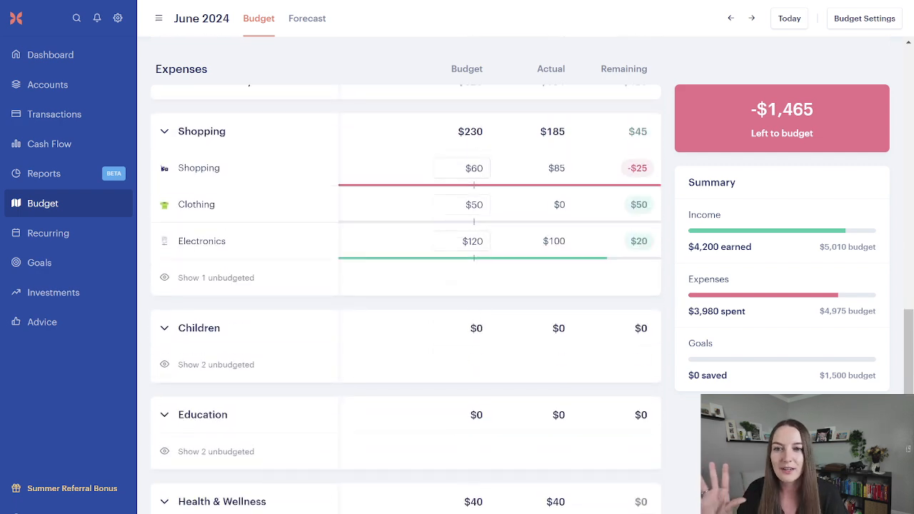
{"action": "scroll", "coordinate": [488, 323], "scroll_direction": "up", "scroll_amount": 15}
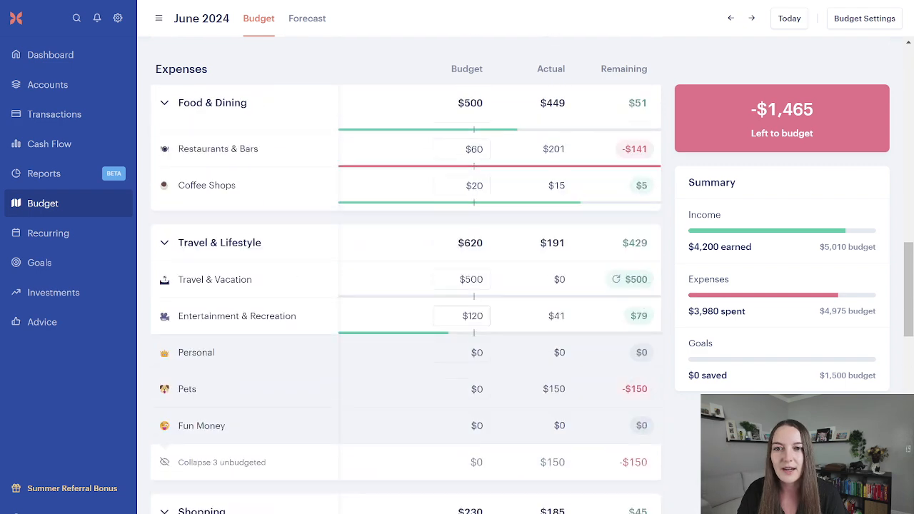
Reveal the unbudgeted income categories and set the Business Income budget to $1,500
{"action": "scroll", "coordinate": [473, 224], "scroll_direction": "up", "scroll_amount": 2}
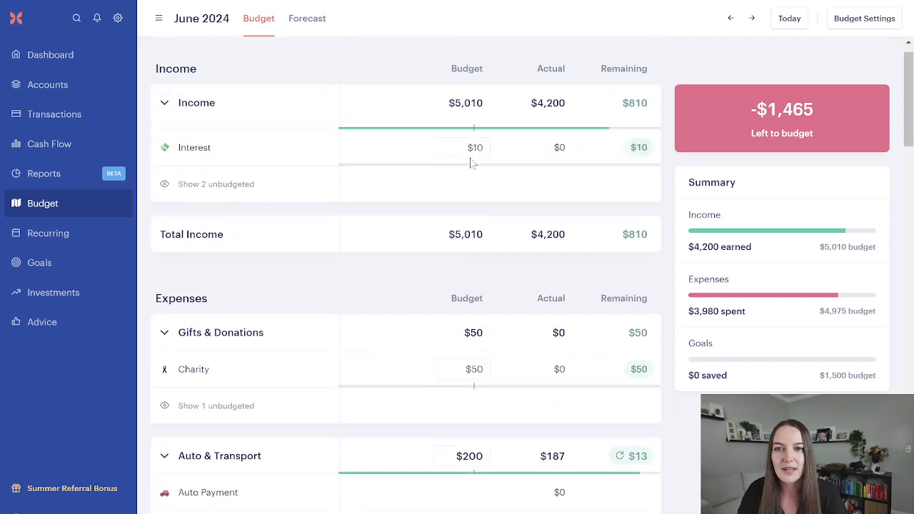
{"action": "left_click", "coordinate": [367, 185]}
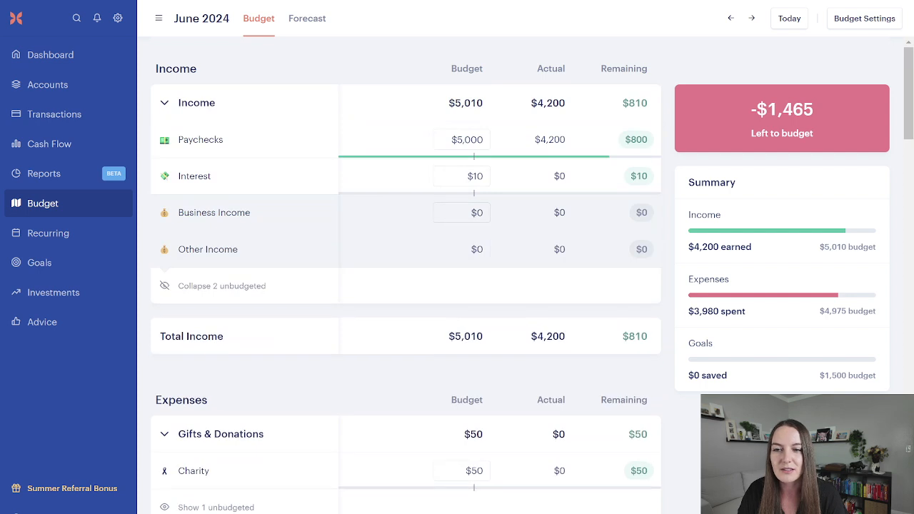
{"action": "left_click", "coordinate": [462, 213]}
{"action": "type", "text": "1"}
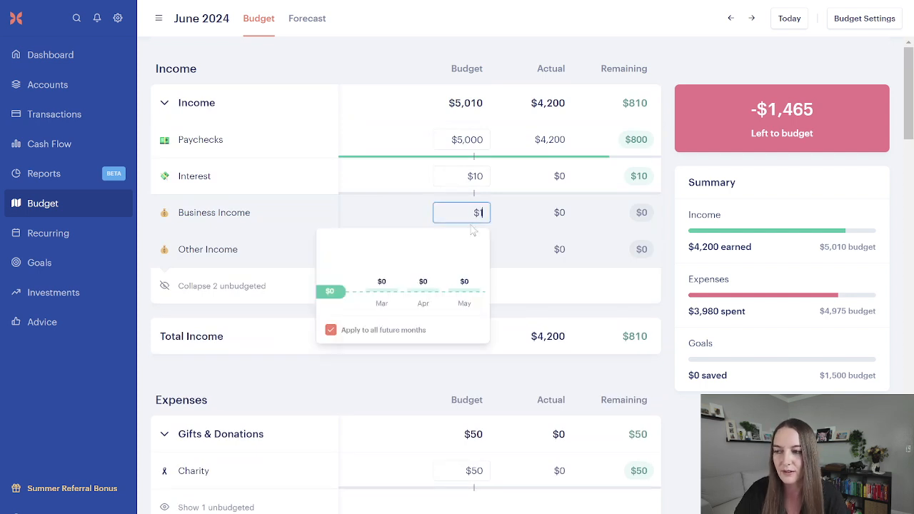
{"action": "type", "text": ",500"}
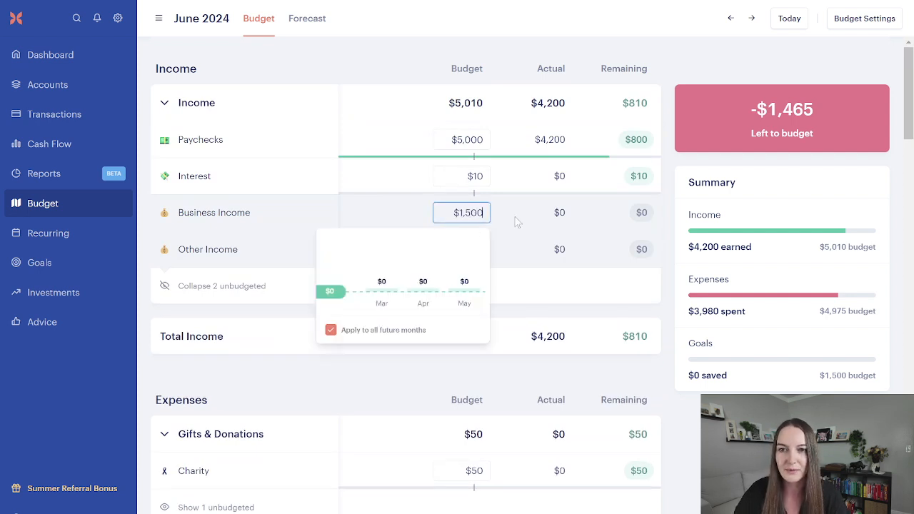
{"action": "key", "text": "Return"}
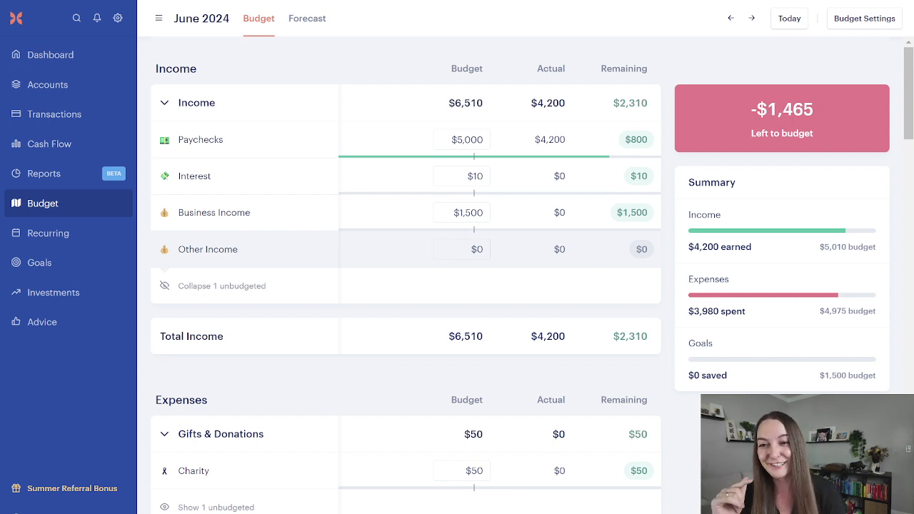
{"action": "mouse_move", "coordinate": [757, 139]}
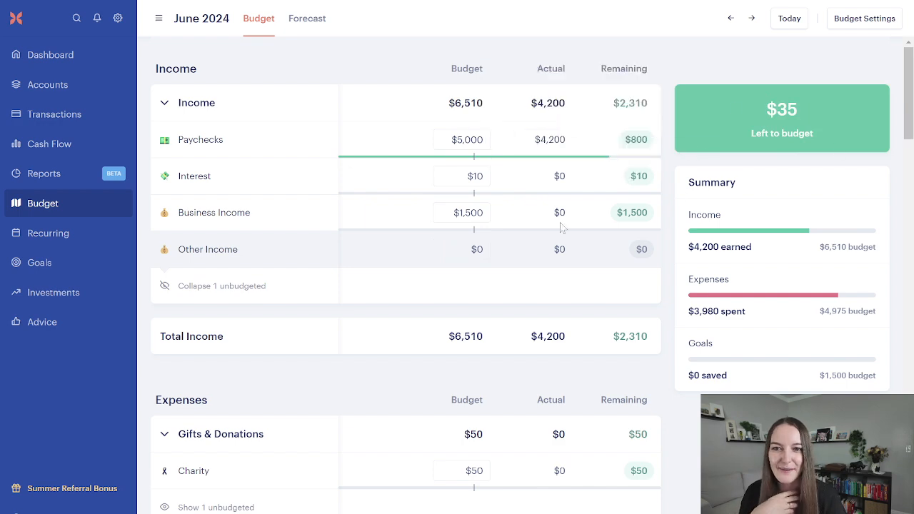
Review the budgeted goal contributions, then filter the transactions list to the Transfer category
{"action": "scroll", "coordinate": [450, 237], "scroll_direction": "down", "scroll_amount": 10}
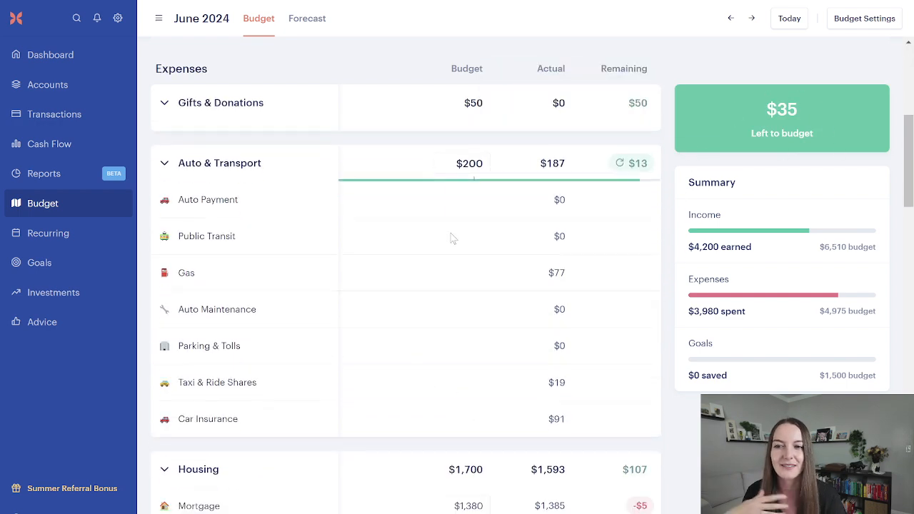
{"action": "scroll", "coordinate": [450, 238], "scroll_direction": "down", "scroll_amount": 15}
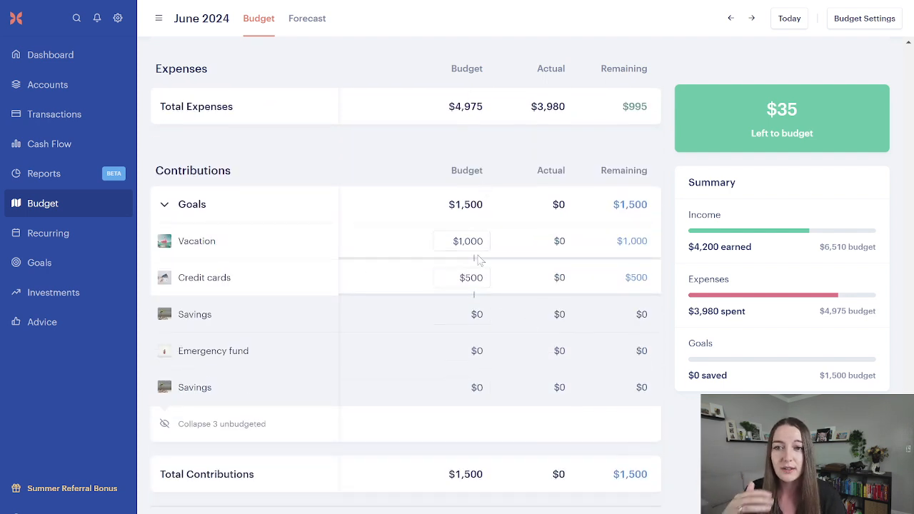
{"action": "left_click", "coordinate": [35, 88]}
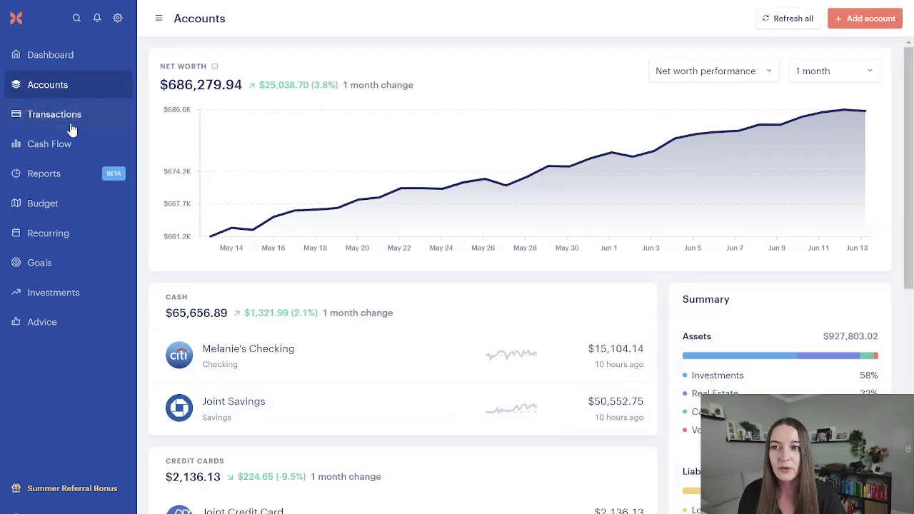
{"action": "left_click", "coordinate": [71, 118]}
{"action": "left_click", "coordinate": [698, 19]}
{"action": "scroll", "coordinate": [532, 207], "scroll_direction": "down", "scroll_amount": 6}
{"action": "scroll", "coordinate": [525, 219], "scroll_direction": "down", "scroll_amount": 3}
{"action": "left_click", "coordinate": [500, 205]}
{"action": "left_click", "coordinate": [690, 269]}
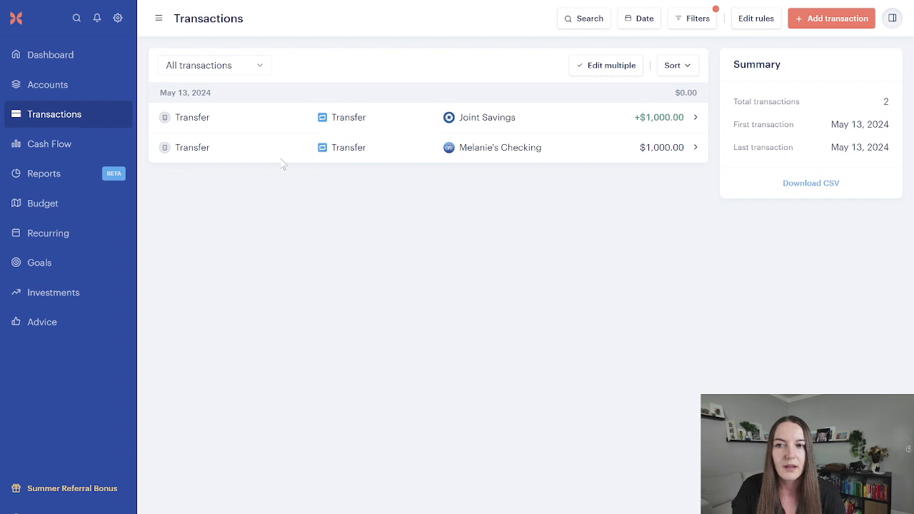
Return to the June 2024 budget and set the Vacation goal's budgeted contribution to $0
{"action": "left_click", "coordinate": [65, 204]}
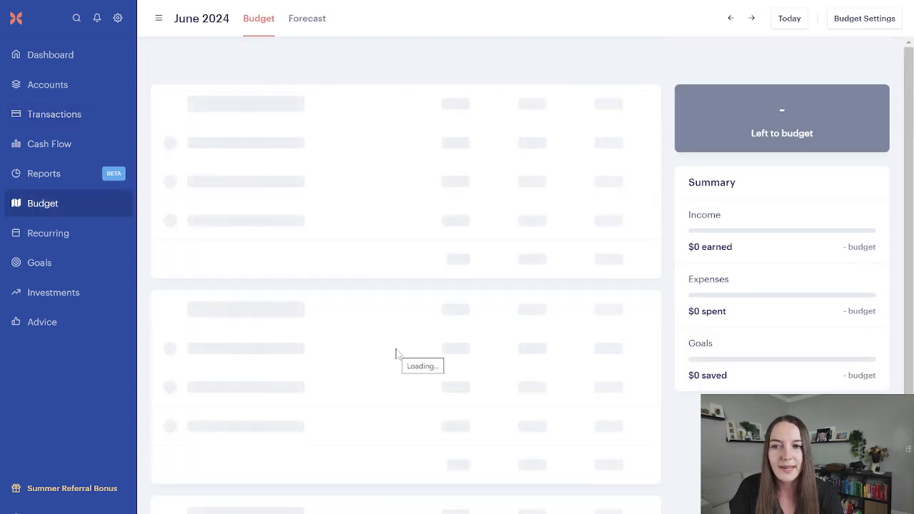
{"action": "scroll", "coordinate": [436, 355], "scroll_direction": "down", "scroll_amount": 5}
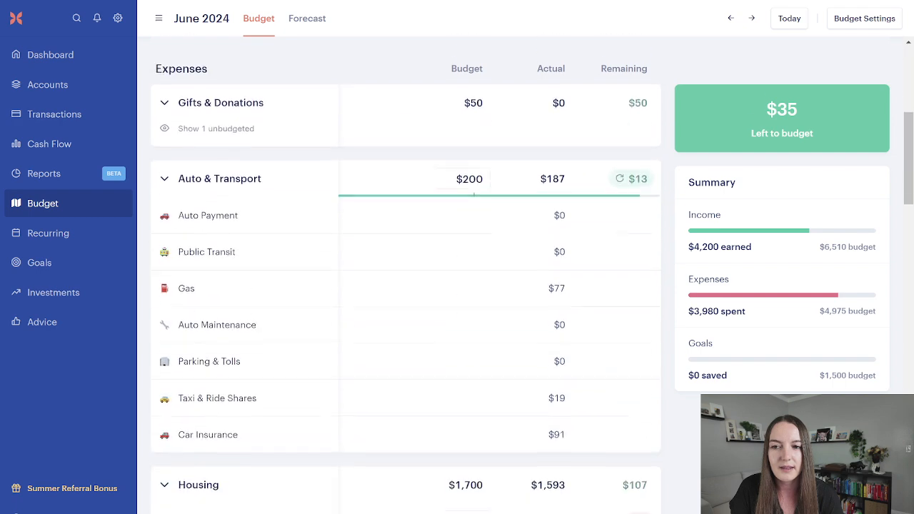
{"action": "scroll", "coordinate": [444, 349], "scroll_direction": "down", "scroll_amount": 6}
{"action": "scroll", "coordinate": [317, 284], "scroll_direction": "down", "scroll_amount": 4}
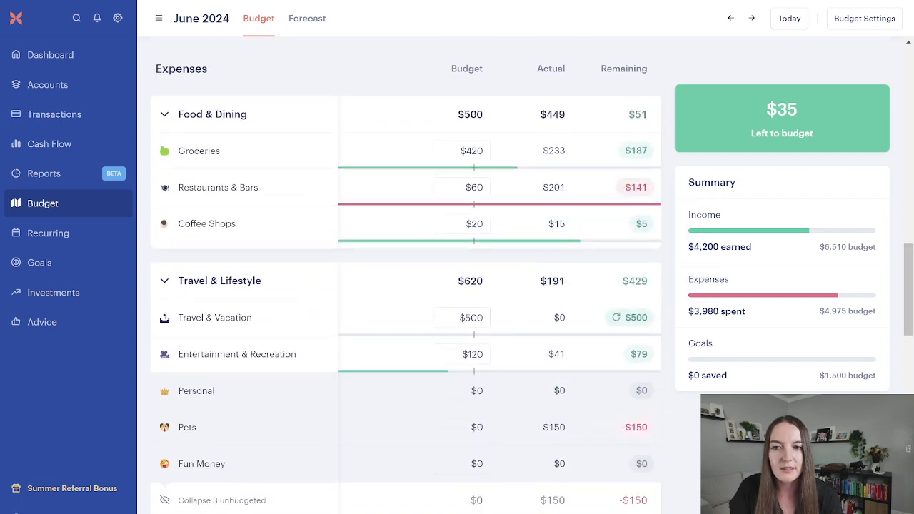
{"action": "scroll", "coordinate": [312, 325], "scroll_direction": "down", "scroll_amount": 8}
{"action": "scroll", "coordinate": [321, 331], "scroll_direction": "down", "scroll_amount": 5}
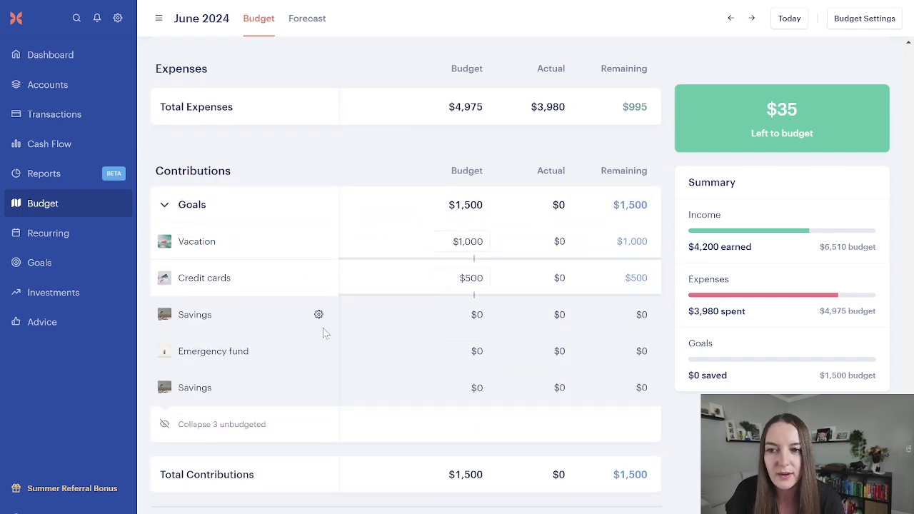
{"action": "left_click", "coordinate": [461, 241]}
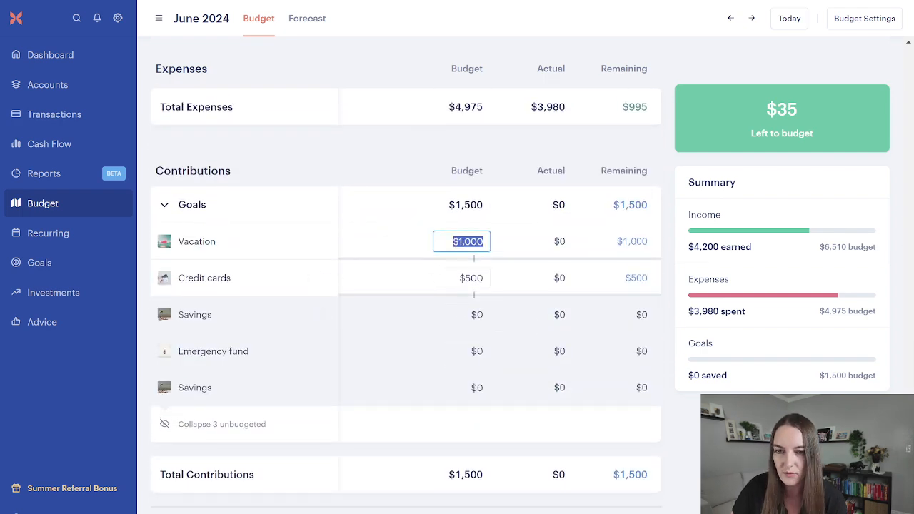
{"action": "type", "text": "0"}
{"action": "key", "text": "Return"}
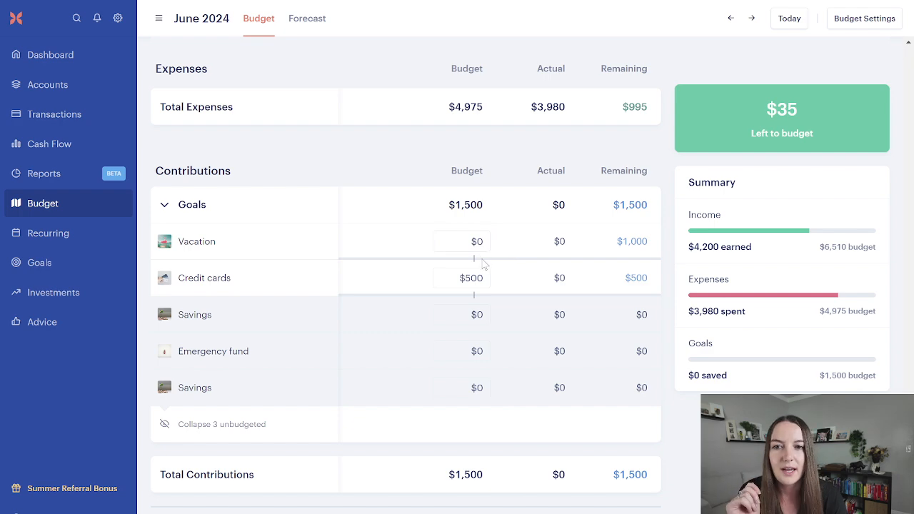
Set the Travel & Vacation budget under Travel & Lifestyle to $1,000
{"action": "scroll", "coordinate": [482, 264], "scroll_direction": "up", "scroll_amount": 10}
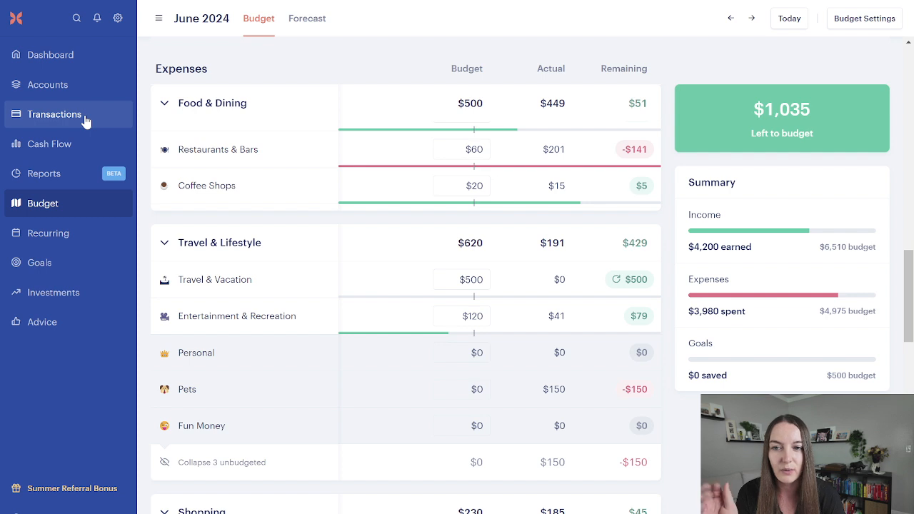
{"action": "left_click", "coordinate": [461, 279]}
{"action": "type", "text": "1,000"}
{"action": "left_click", "coordinate": [526, 285]}
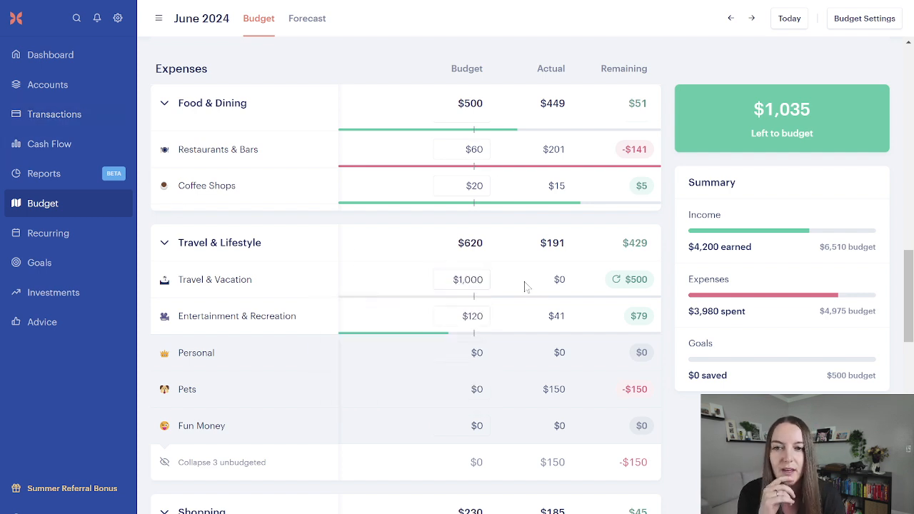
{"action": "mouse_move", "coordinate": [611, 283]}
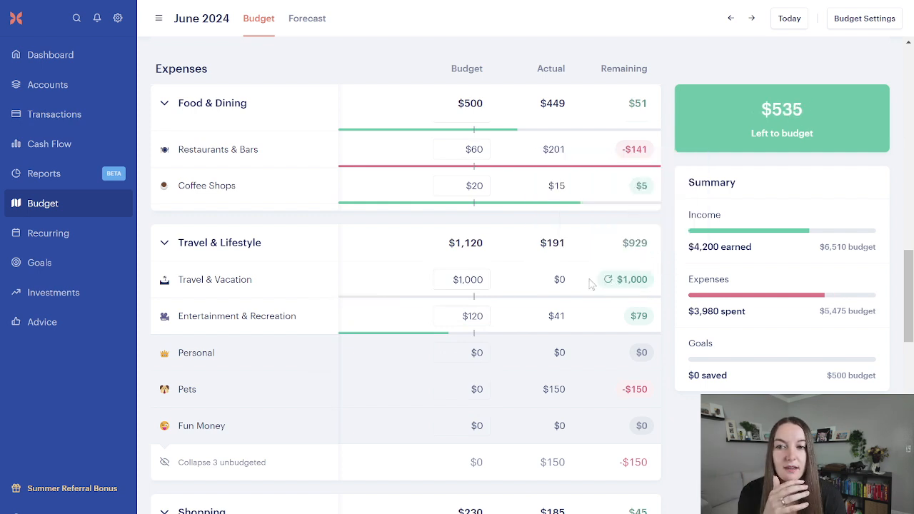
Open the transactions list and filter it to show only the Transfer category
{"action": "left_click", "coordinate": [96, 120]}
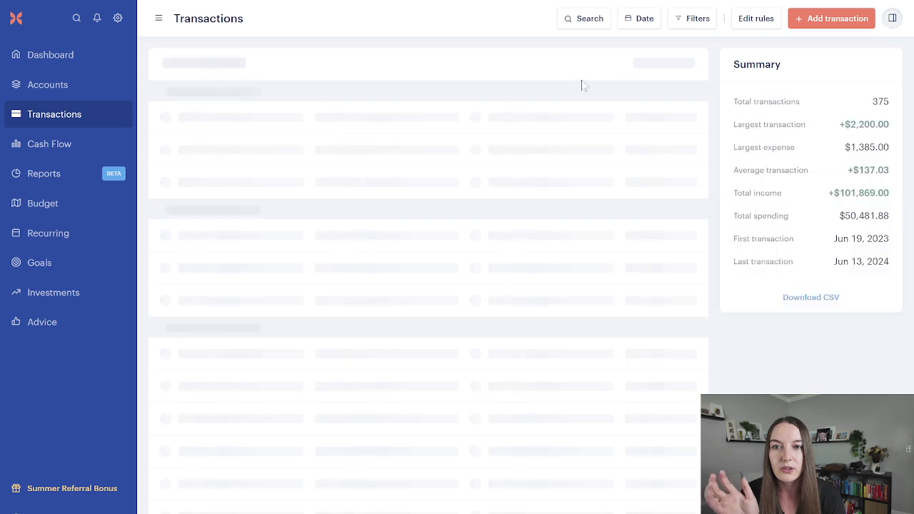
{"action": "left_click", "coordinate": [690, 27]}
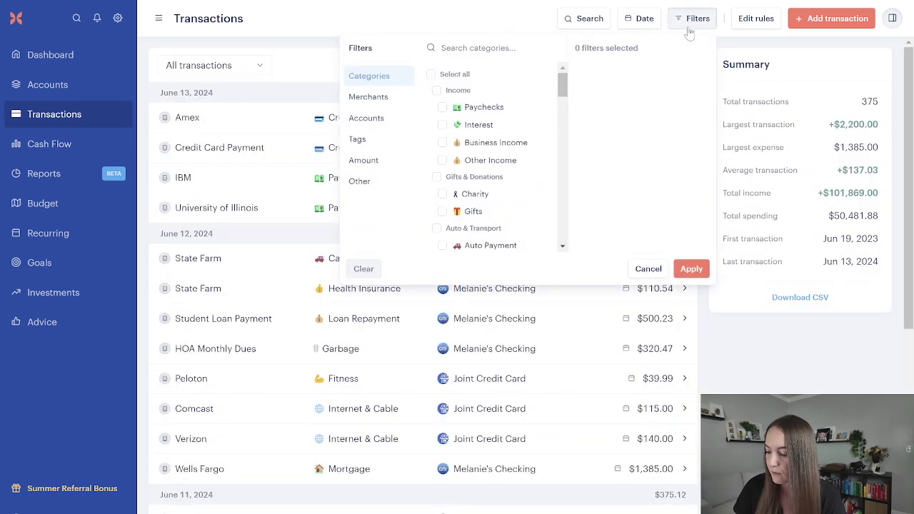
{"action": "type", "text": "r"}
{"action": "key", "text": "BackSpace"}
{"action": "type", "text": "transfer"}
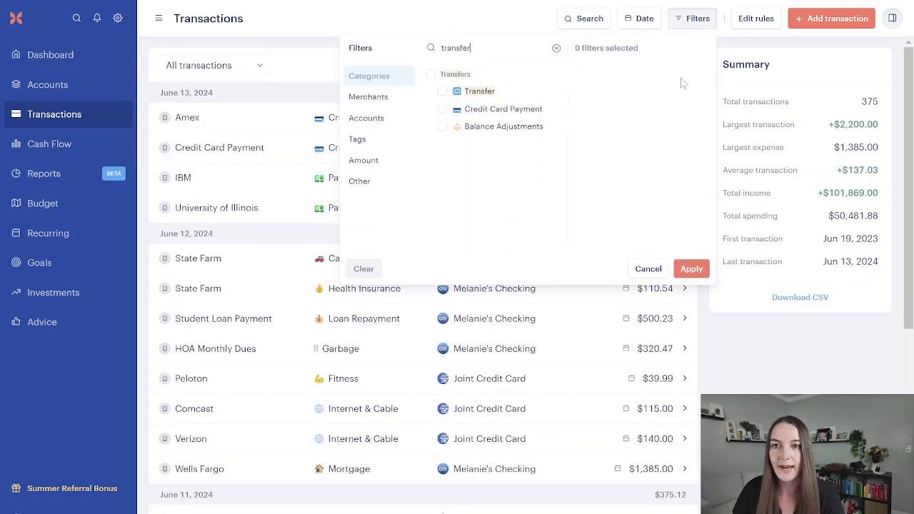
{"action": "left_click", "coordinate": [493, 95]}
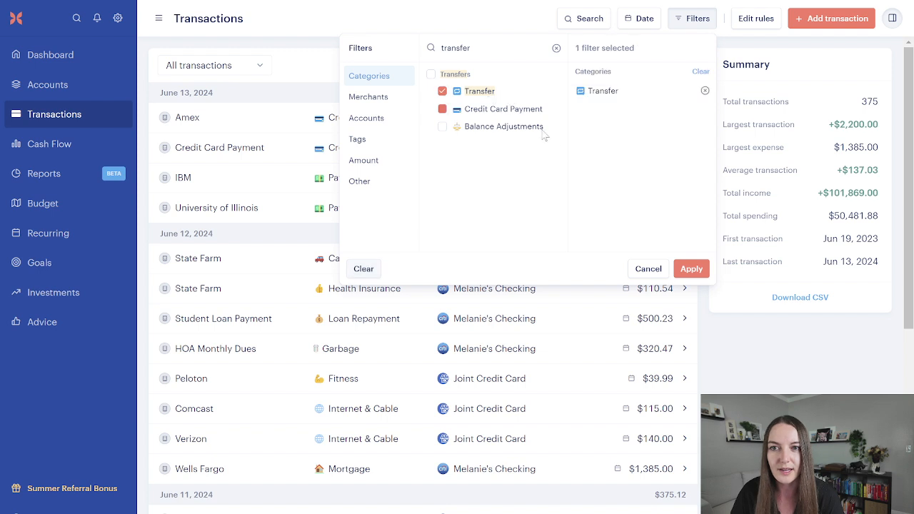
{"action": "left_click", "coordinate": [690, 268]}
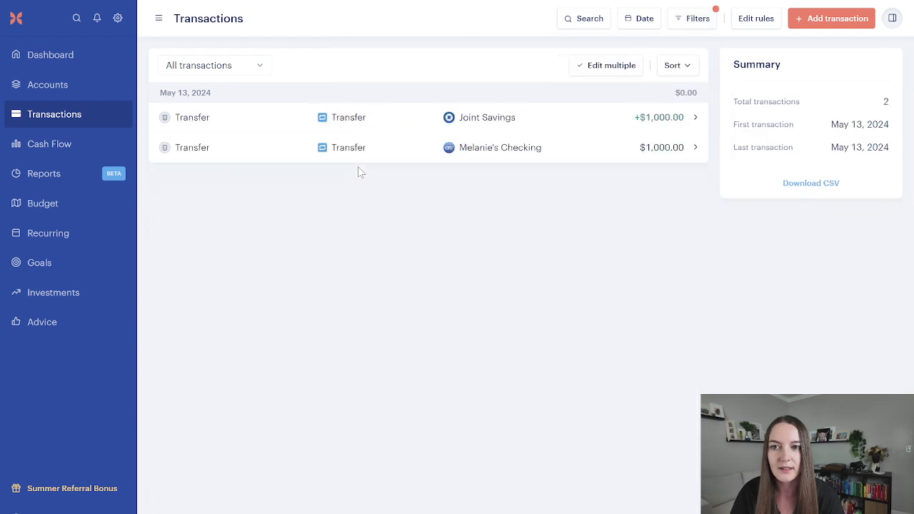
Recategorize the outgoing $1,000 checking account transfer of May 13, 2024 as Travel & Vacation
{"action": "left_click", "coordinate": [360, 156]}
{"action": "type", "text": "trave"}
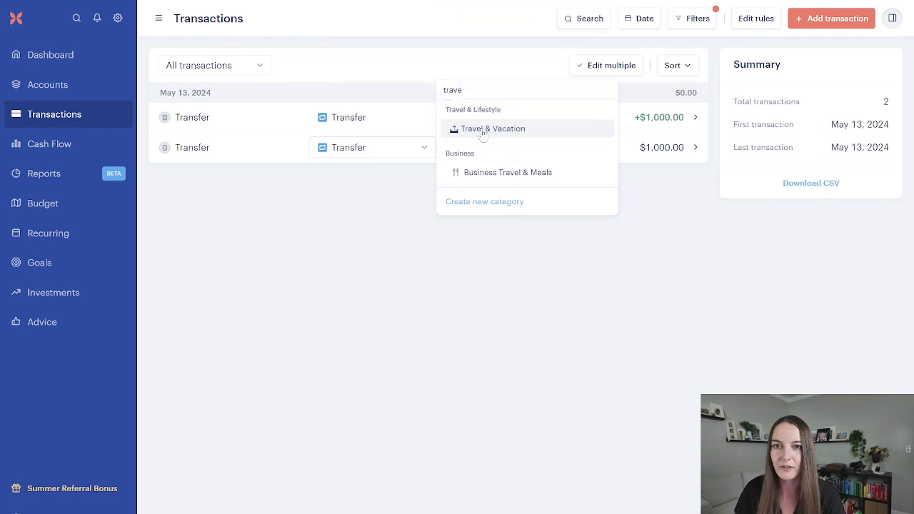
{"action": "left_click", "coordinate": [483, 133]}
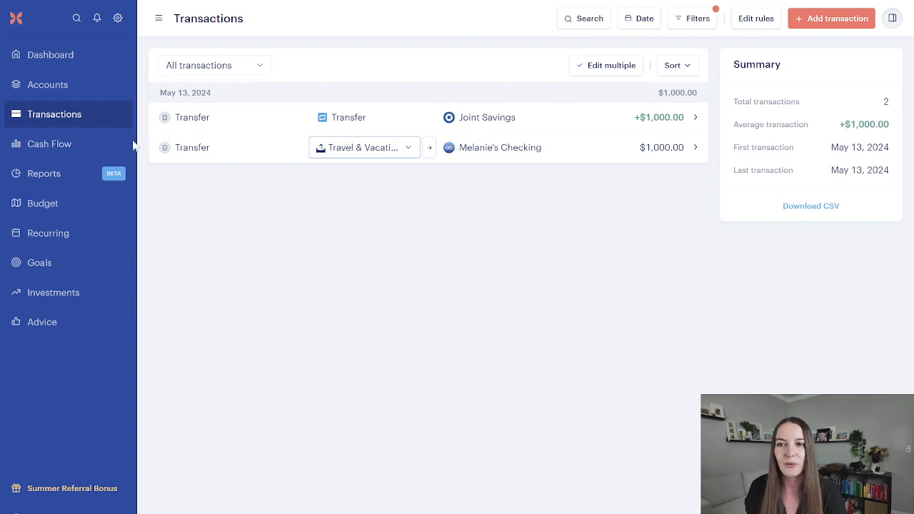
Open the May 2024 budget and set the Travel & Vacation budget under Travel & Lifestyle to $1,000
{"action": "left_click", "coordinate": [64, 197]}
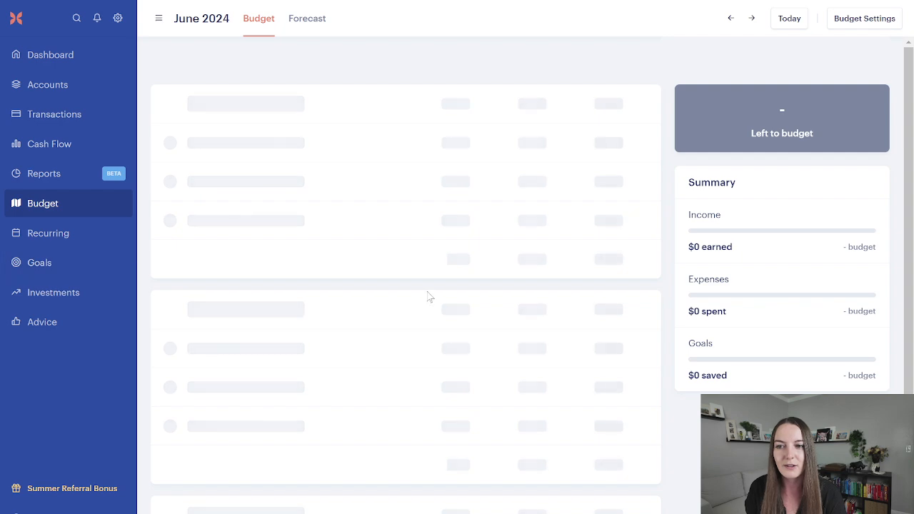
{"action": "scroll", "coordinate": [503, 342], "scroll_direction": "down", "scroll_amount": 8}
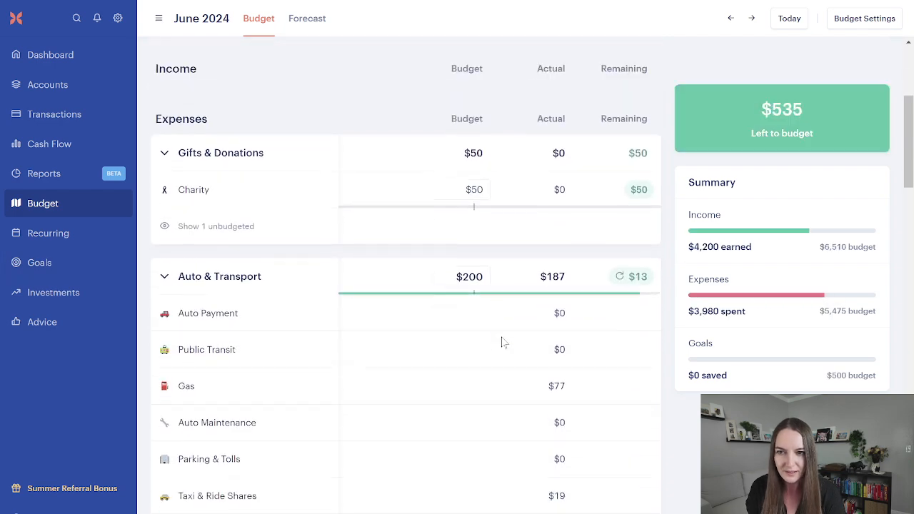
{"action": "scroll", "coordinate": [503, 343], "scroll_direction": "down", "scroll_amount": 4}
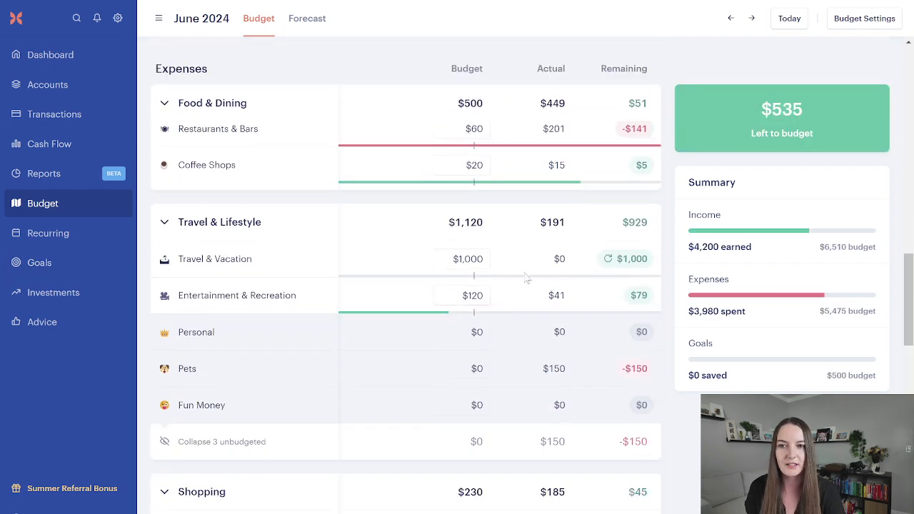
{"action": "left_click", "coordinate": [730, 19]}
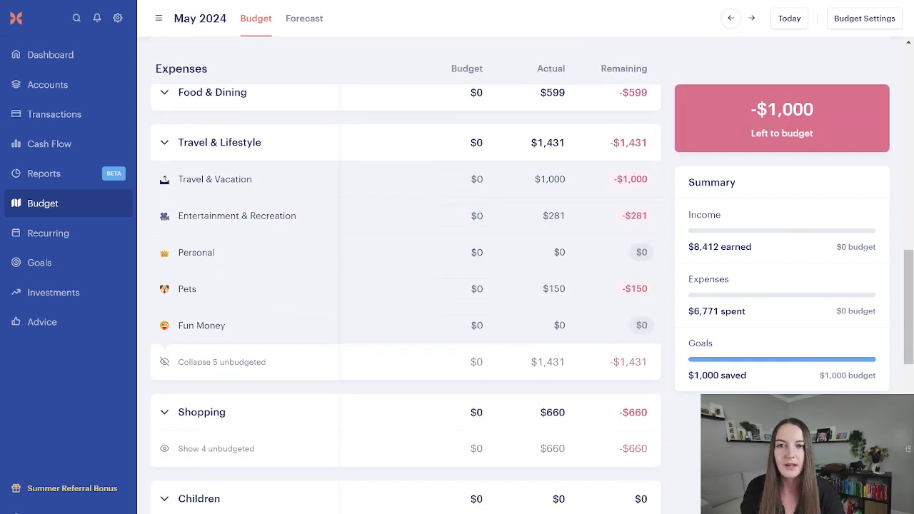
{"action": "left_click", "coordinate": [480, 180]}
{"action": "type", "text": "1000"}
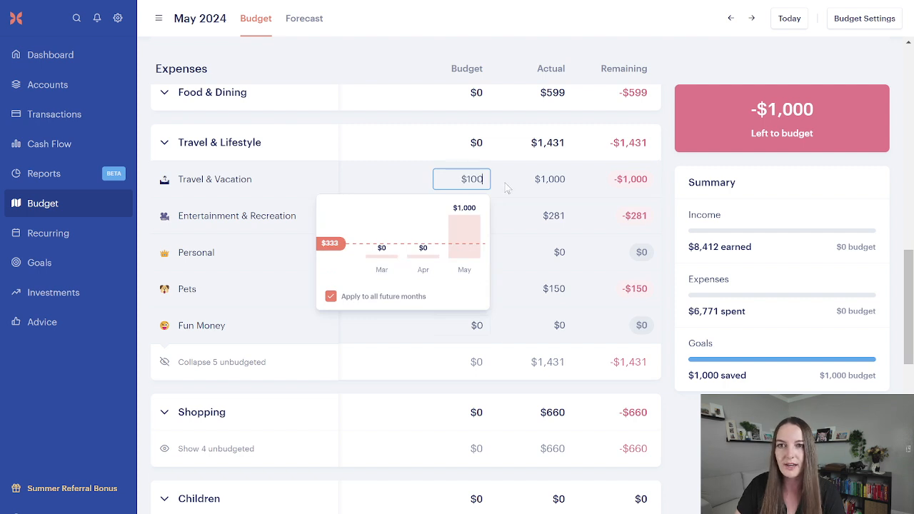
{"action": "left_click", "coordinate": [539, 198]}
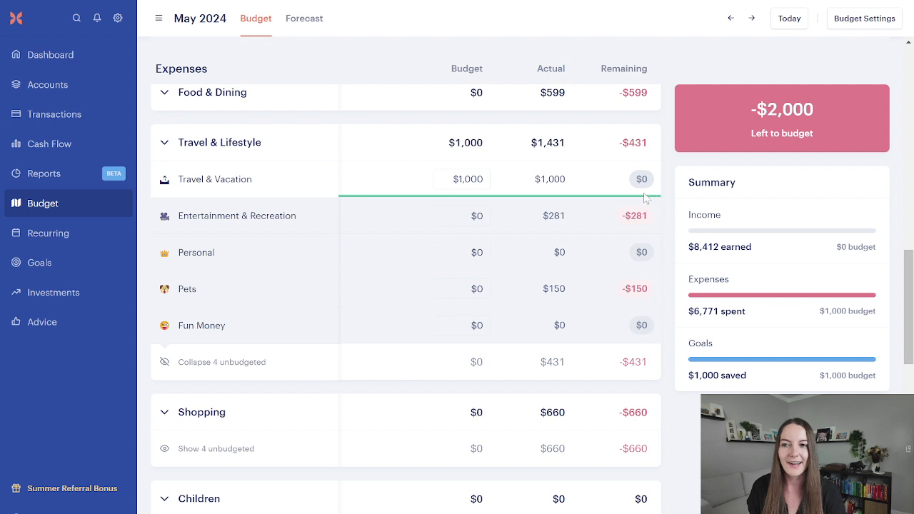
Return to the June 2024 budget and review the Auto & Transport, Housing and Bills & Utilities expense groups
{"action": "left_click", "coordinate": [57, 126]}
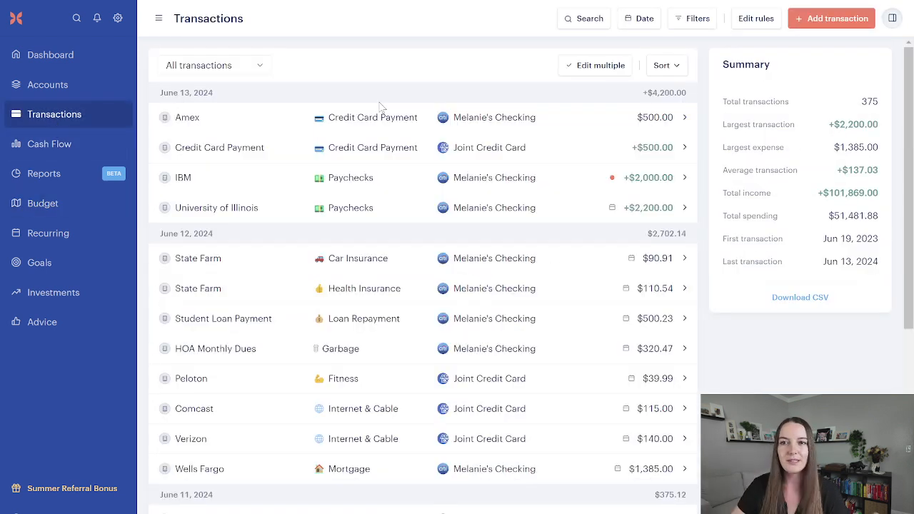
{"action": "left_click", "coordinate": [56, 205]}
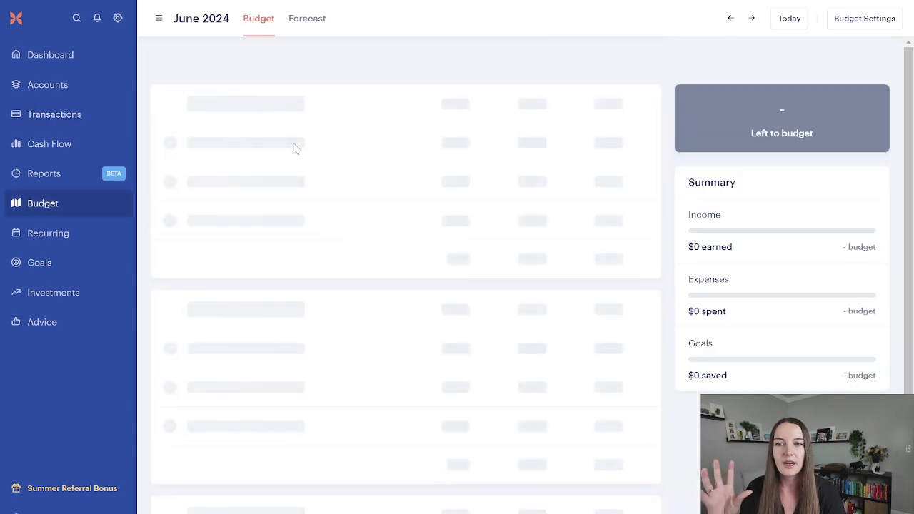
{"action": "scroll", "coordinate": [405, 229], "scroll_direction": "down", "scroll_amount": 5}
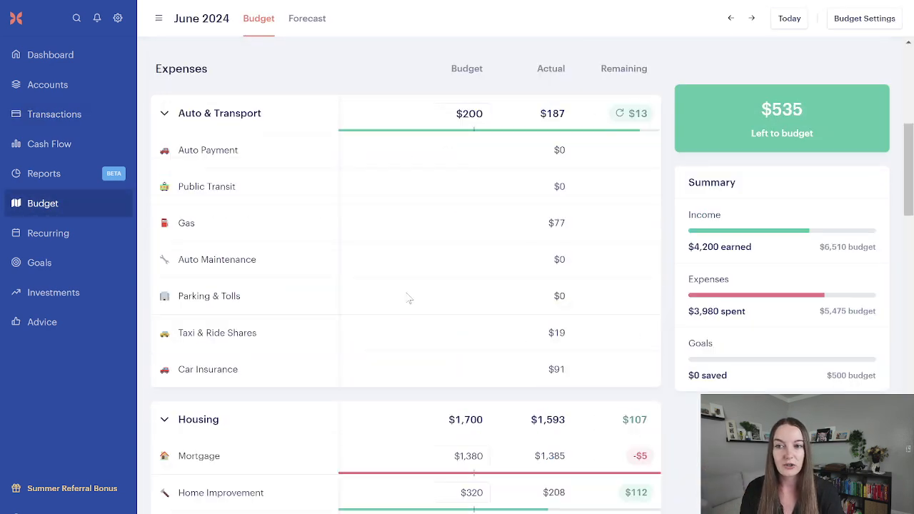
{"action": "scroll", "coordinate": [400, 336], "scroll_direction": "down", "scroll_amount": 2}
{"action": "scroll", "coordinate": [398, 320], "scroll_direction": "up", "scroll_amount": 2}
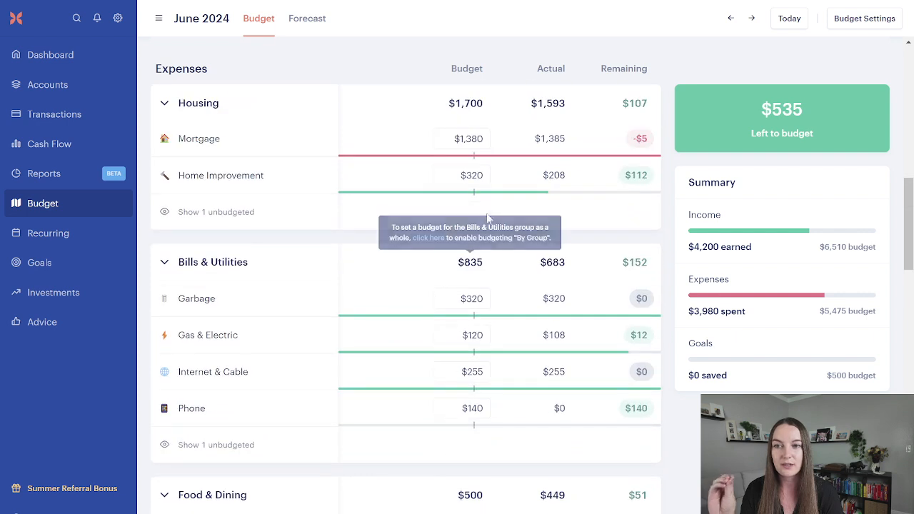
{"action": "left_click", "coordinate": [464, 175]}
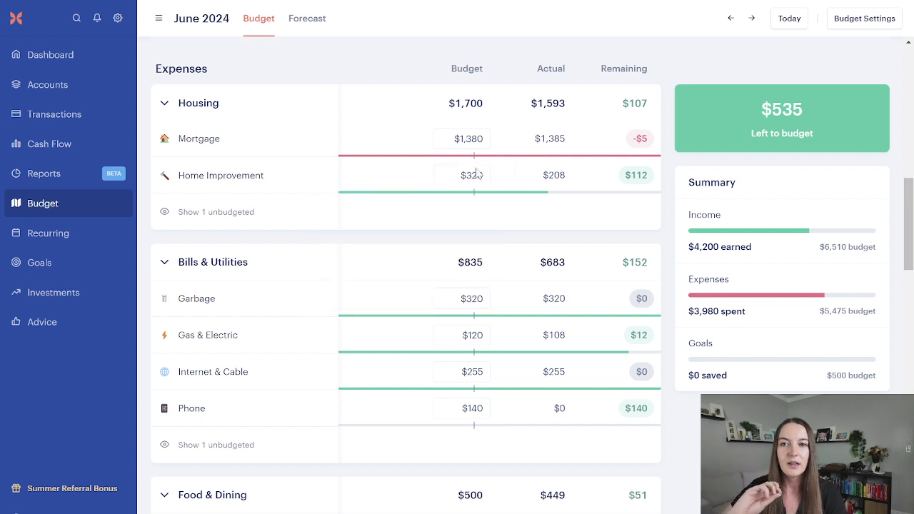
Open the transactions list and search it for 1000
{"action": "left_click", "coordinate": [29, 116]}
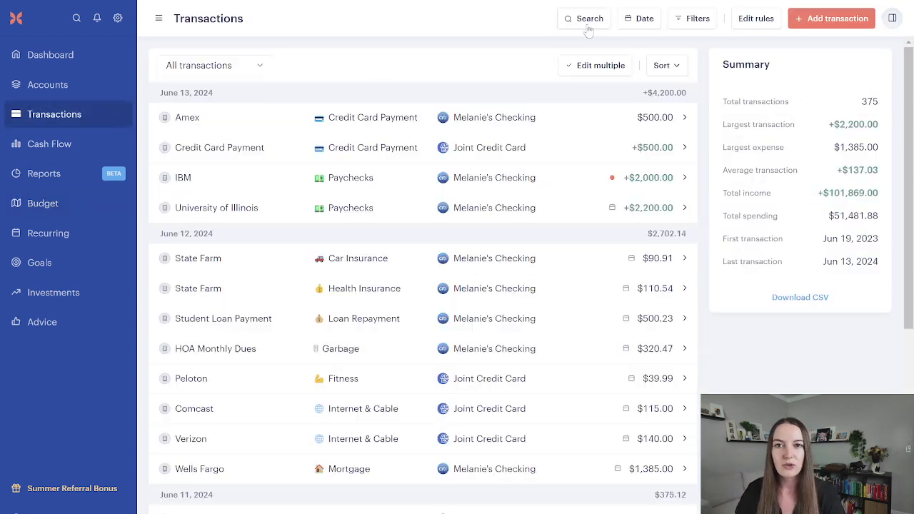
{"action": "left_click", "coordinate": [586, 18]}
{"action": "type", "text": "1000"}
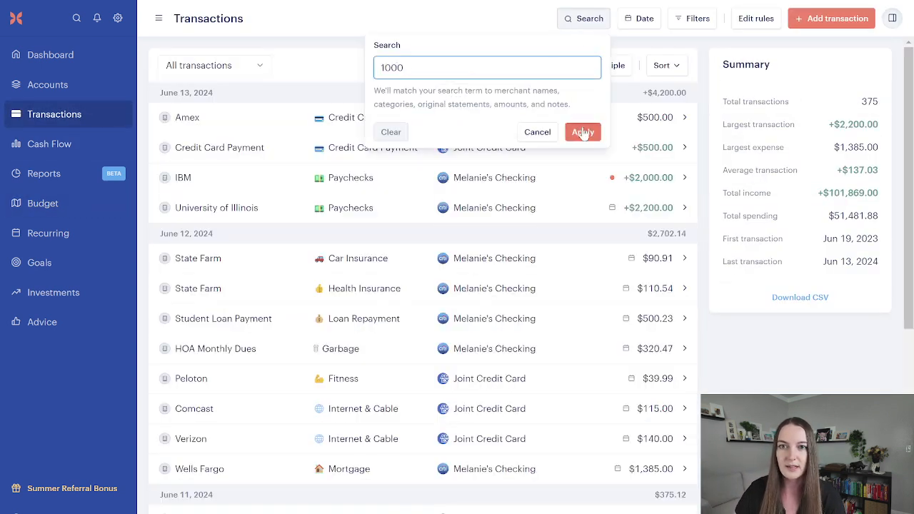
{"action": "left_click", "coordinate": [582, 132]}
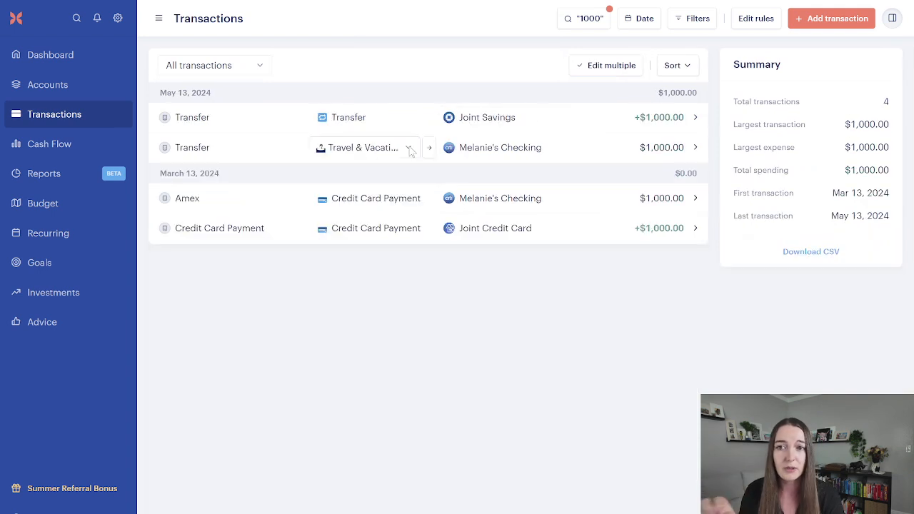
Recategorize the outgoing $1,000 checking account transaction of May 13, 2024 as Transfer
{"action": "left_click", "coordinate": [411, 151]}
{"action": "type", "text": "transfer"}
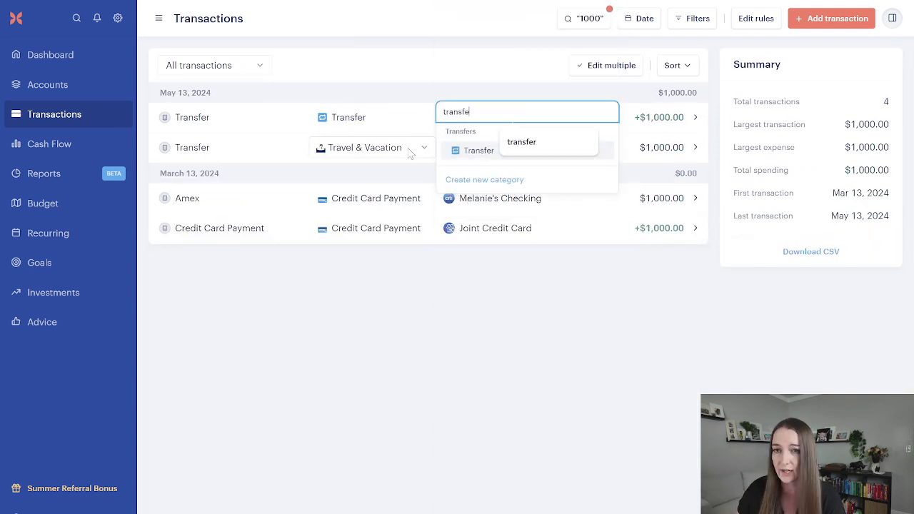
{"action": "left_click", "coordinate": [465, 152]}
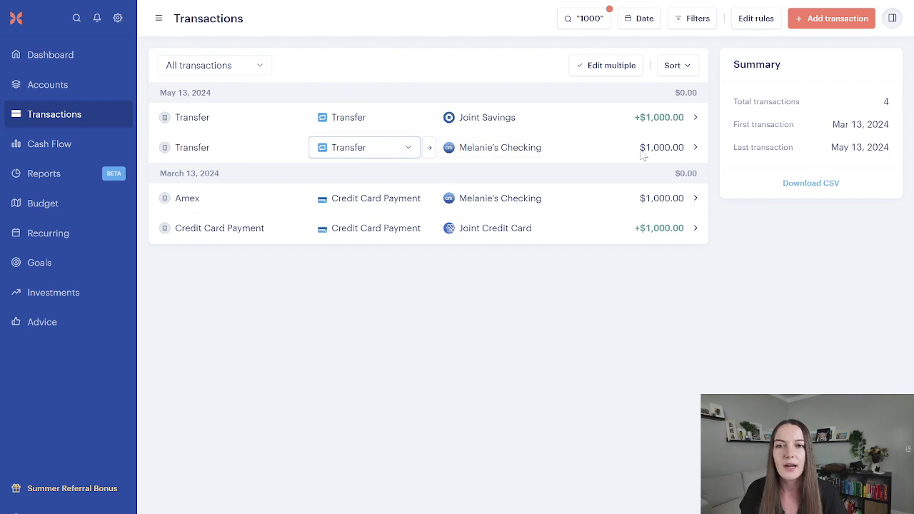
Inspect the details of both May 13, 2024 transfers and view the goal choices for the Joint Savings one
{"action": "left_click", "coordinate": [696, 148]}
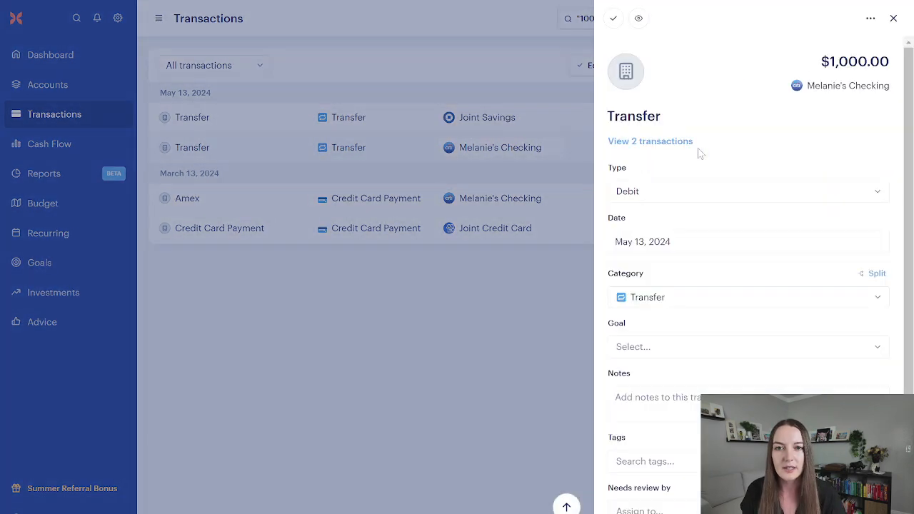
{"action": "left_click", "coordinate": [439, 249]}
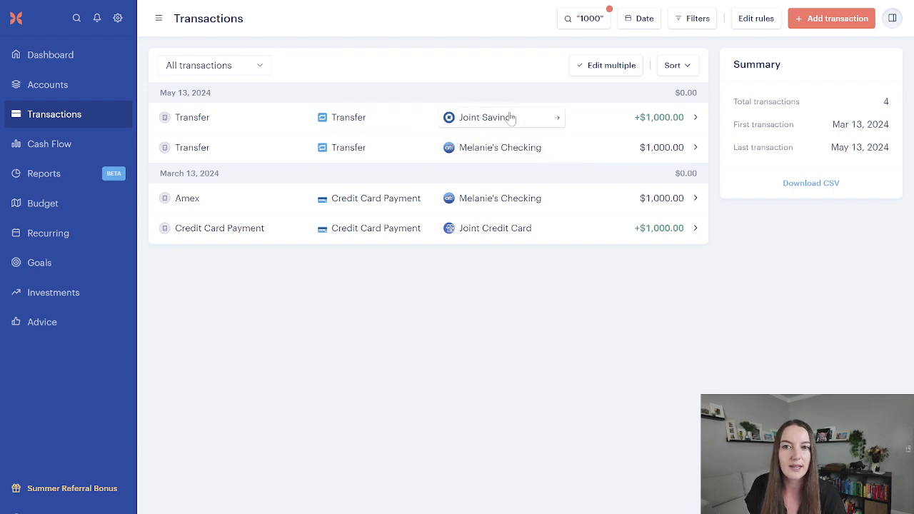
{"action": "left_click", "coordinate": [696, 118]}
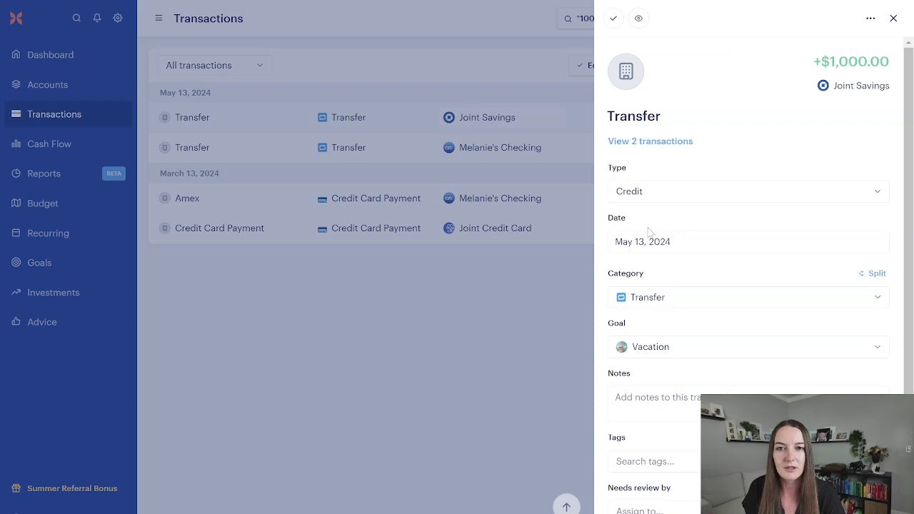
{"action": "scroll", "coordinate": [649, 234], "scroll_direction": "down", "scroll_amount": 2}
{"action": "left_click", "coordinate": [650, 263]}
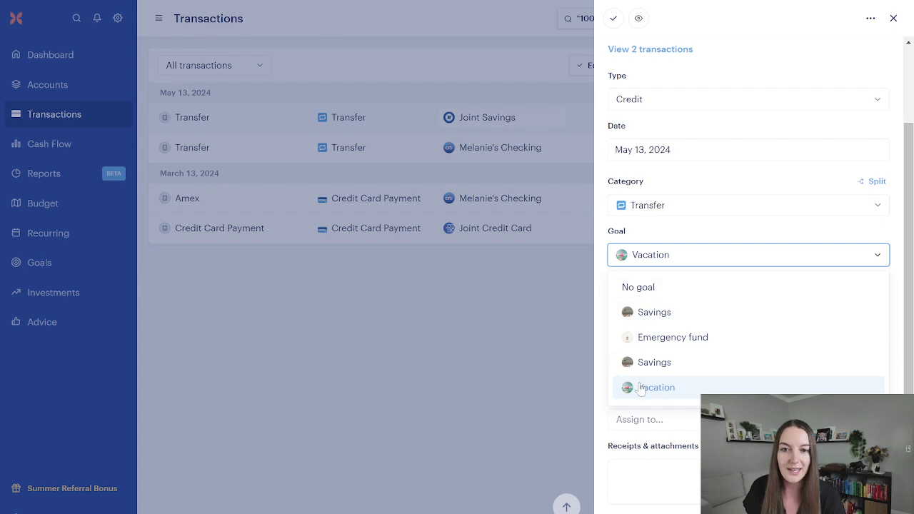
{"action": "left_click", "coordinate": [494, 323]}
Check the goal choices for the outgoing checking transfer and compare them with the Joint Savings transfer's assigned goal
{"action": "left_click", "coordinate": [696, 149]}
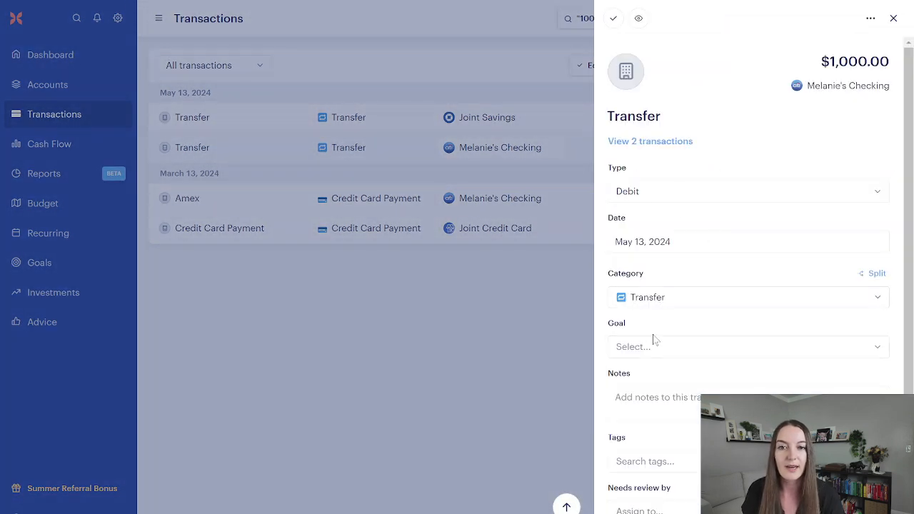
{"action": "left_click", "coordinate": [643, 349]}
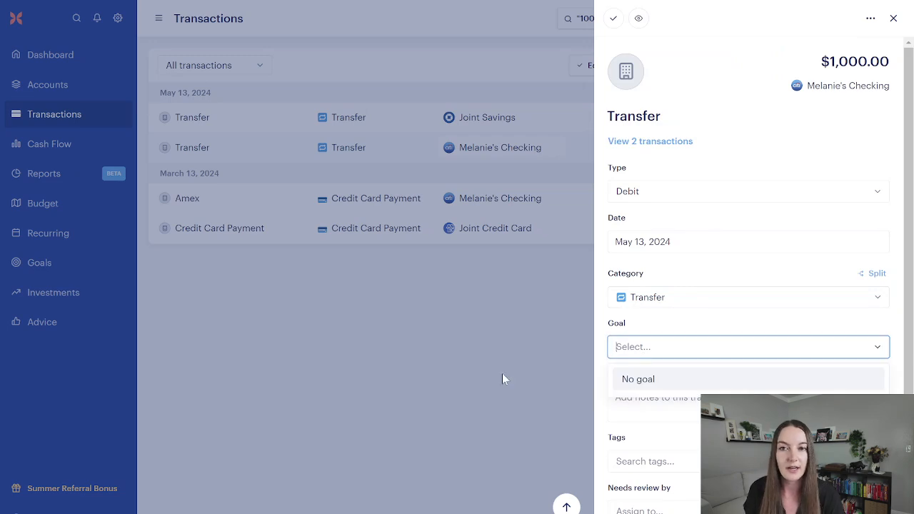
{"action": "left_click", "coordinate": [503, 379]}
{"action": "left_click", "coordinate": [696, 125]}
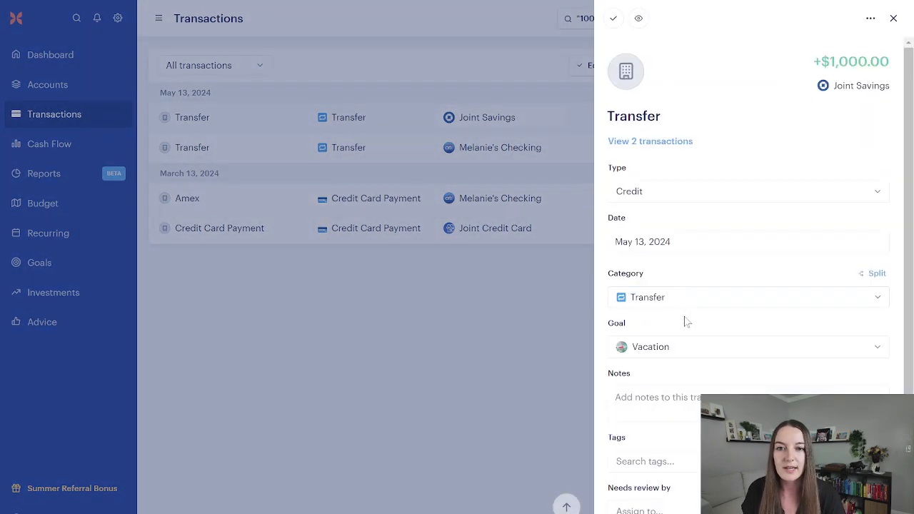
{"action": "scroll", "coordinate": [684, 321], "scroll_direction": "down", "scroll_amount": 1}
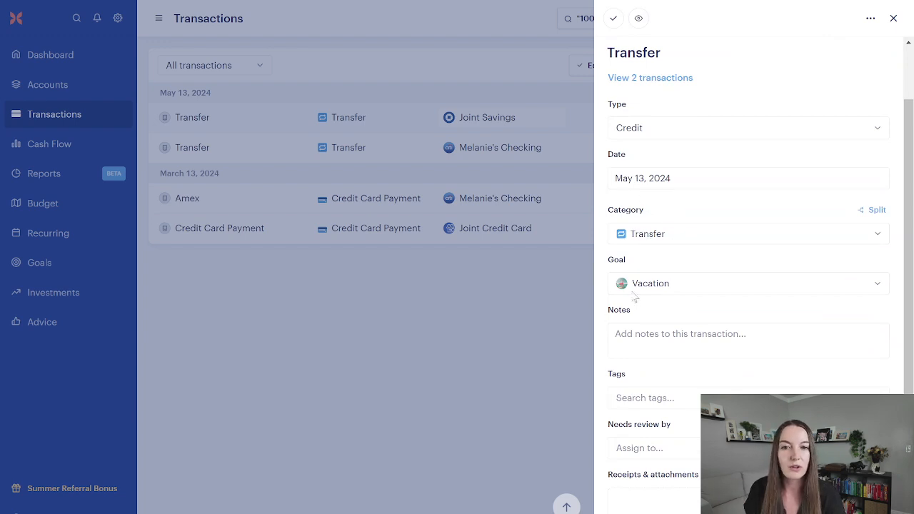
{"action": "left_click", "coordinate": [525, 285]}
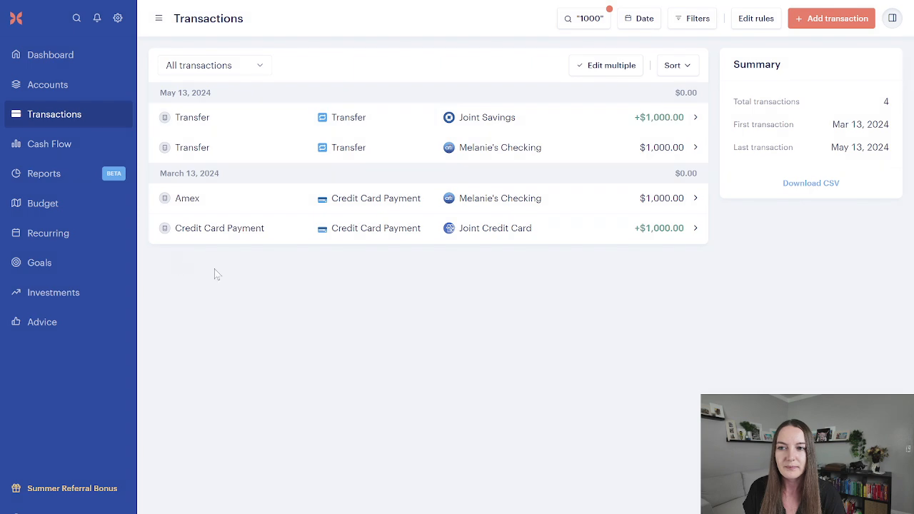
Review the Vacation goal contribution and the Travel & Lifestyle expenses in the May 2024 budget
{"action": "left_click", "coordinate": [72, 210]}
{"action": "left_click", "coordinate": [731, 18]}
{"action": "scroll", "coordinate": [536, 250], "scroll_direction": "down", "scroll_amount": 15}
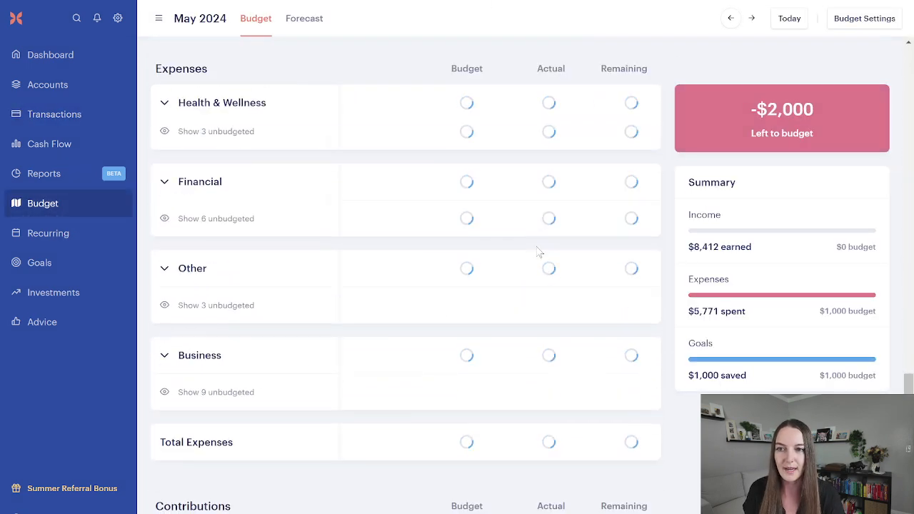
{"action": "left_click_drag", "start_coordinate": [547, 241], "coordinate": [572, 243]}
{"action": "left_click", "coordinate": [537, 247]}
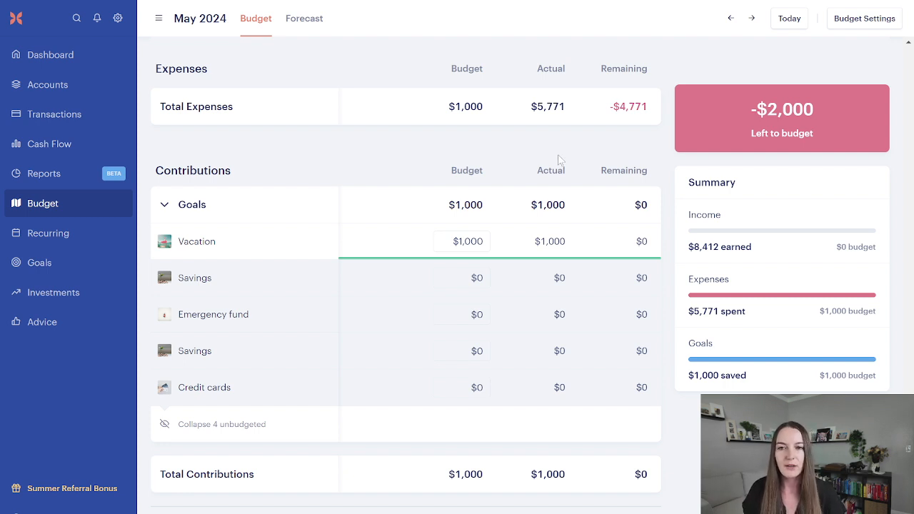
{"action": "scroll", "coordinate": [559, 364], "scroll_direction": "up", "scroll_amount": 15}
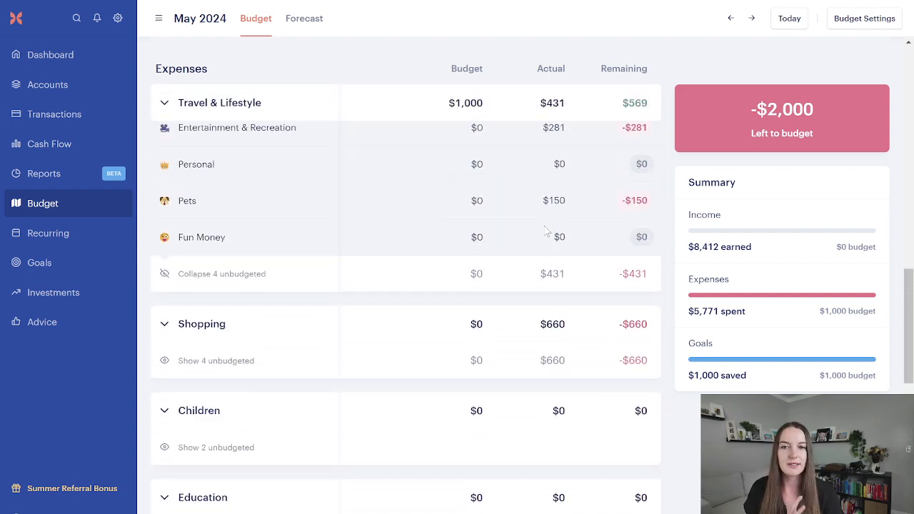
{"action": "scroll", "coordinate": [535, 361], "scroll_direction": "up", "scroll_amount": 5}
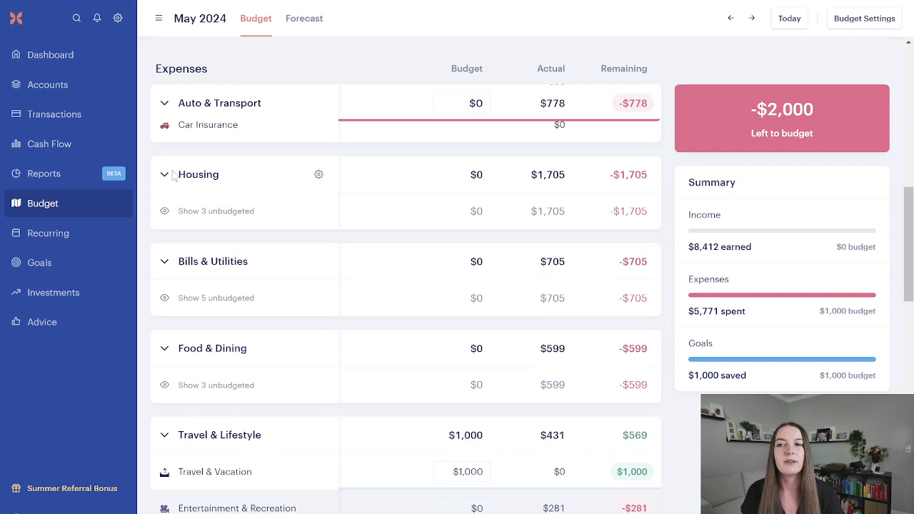
Review the June 2024 cash flow summary with its income and expense category breakdown
{"action": "left_click", "coordinate": [79, 145]}
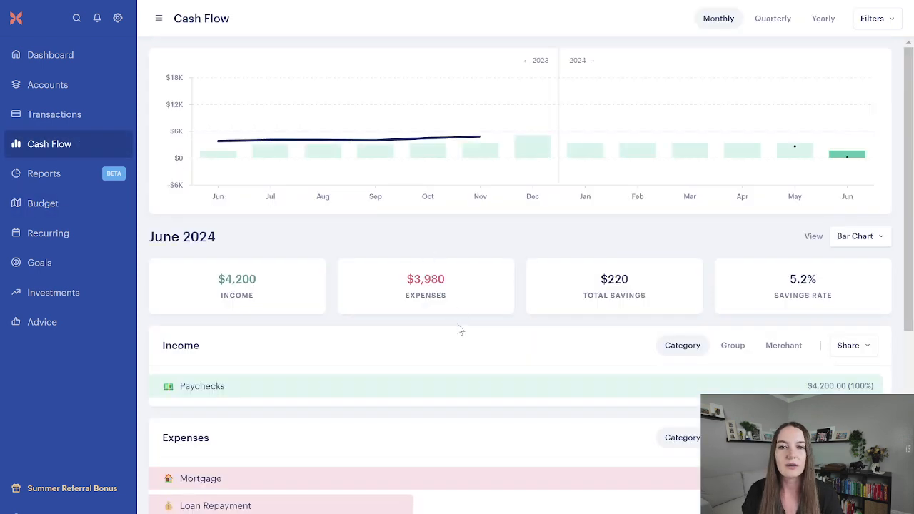
{"action": "scroll", "coordinate": [459, 326], "scroll_direction": "down", "scroll_amount": 2}
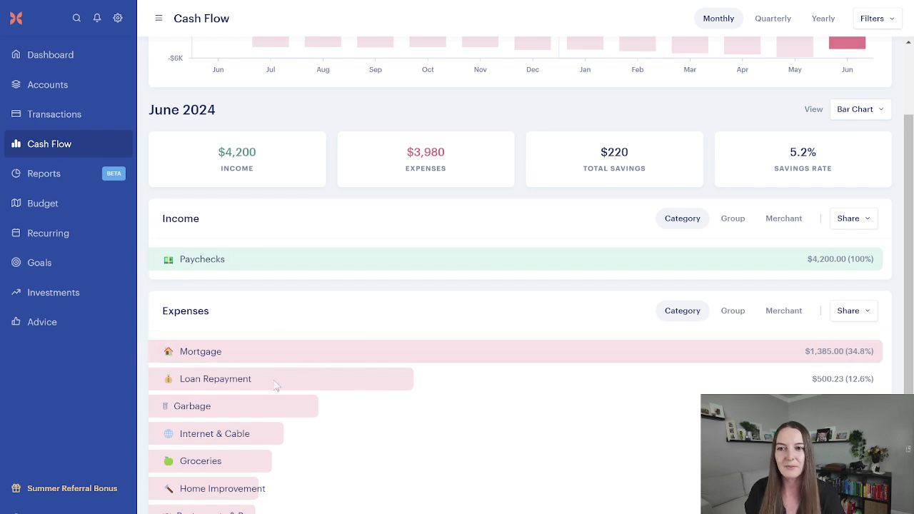
{"action": "scroll", "coordinate": [270, 383], "scroll_direction": "down", "scroll_amount": 2}
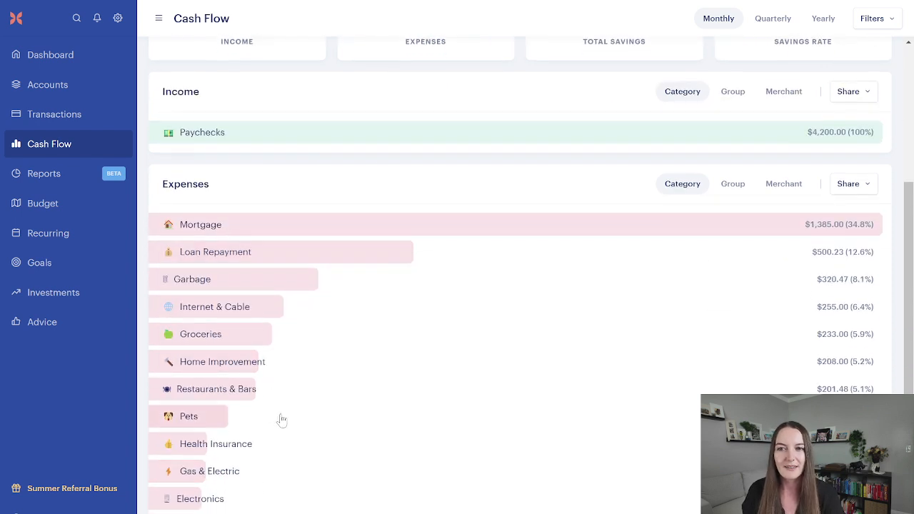
{"action": "scroll", "coordinate": [282, 420], "scroll_direction": "up", "scroll_amount": 4}
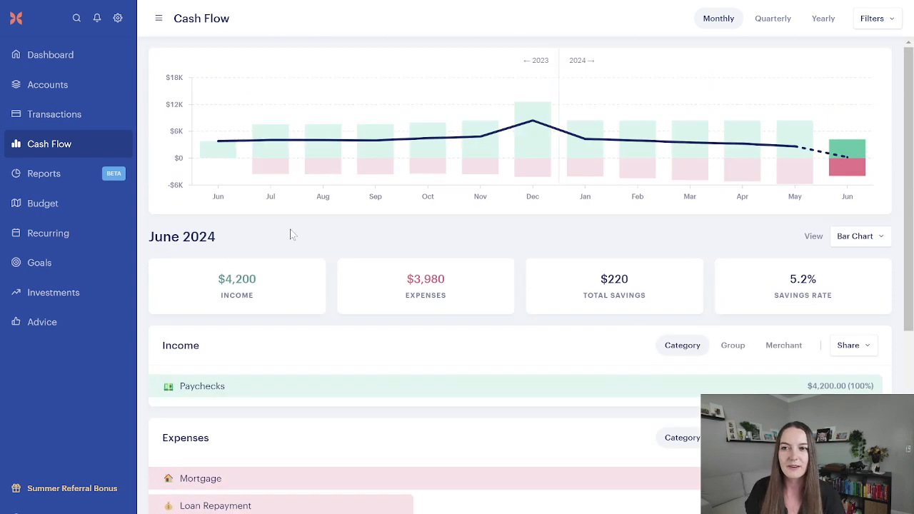
Return to the budget and display May 2024
{"action": "left_click", "coordinate": [68, 268]}
{"action": "left_click", "coordinate": [70, 203]}
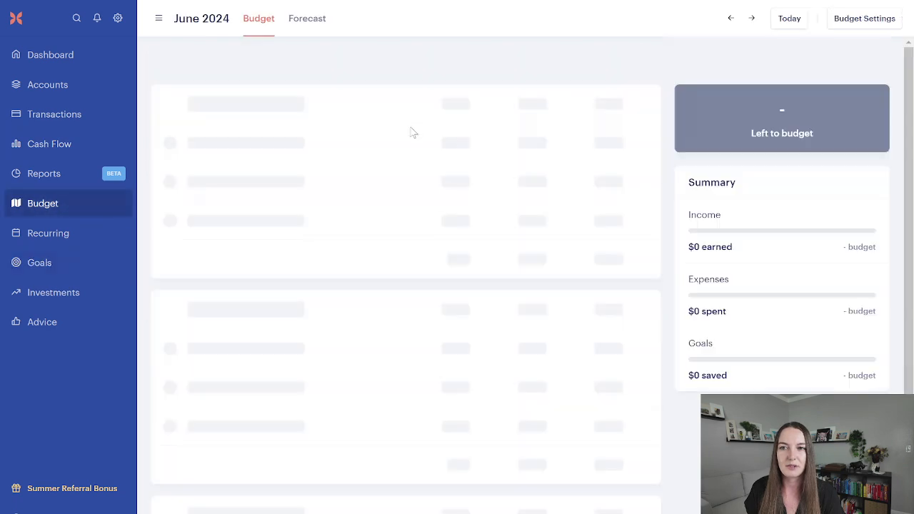
{"action": "left_click", "coordinate": [731, 18]}
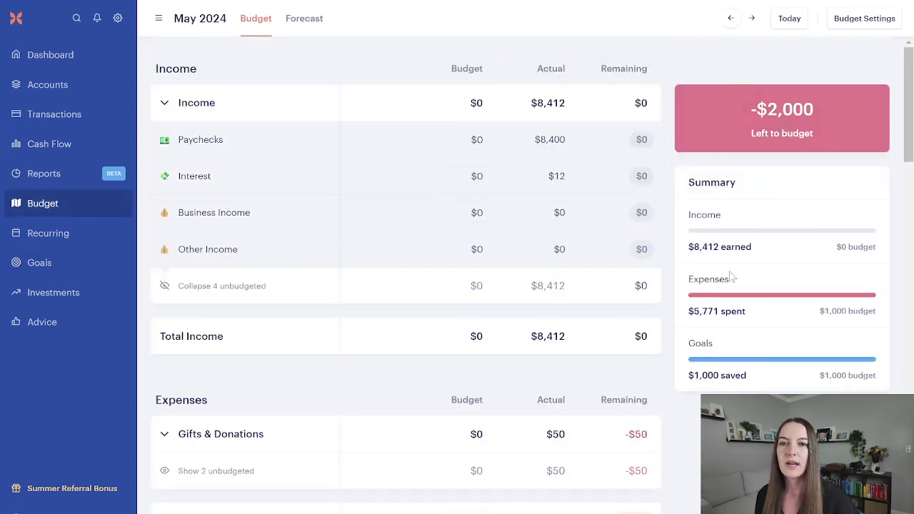
In the May 2024 goal contributions, budget $500 for Vacation, $300 for Savings and $400 for Emergency fund
{"action": "scroll", "coordinate": [592, 284], "scroll_direction": "down", "scroll_amount": 15}
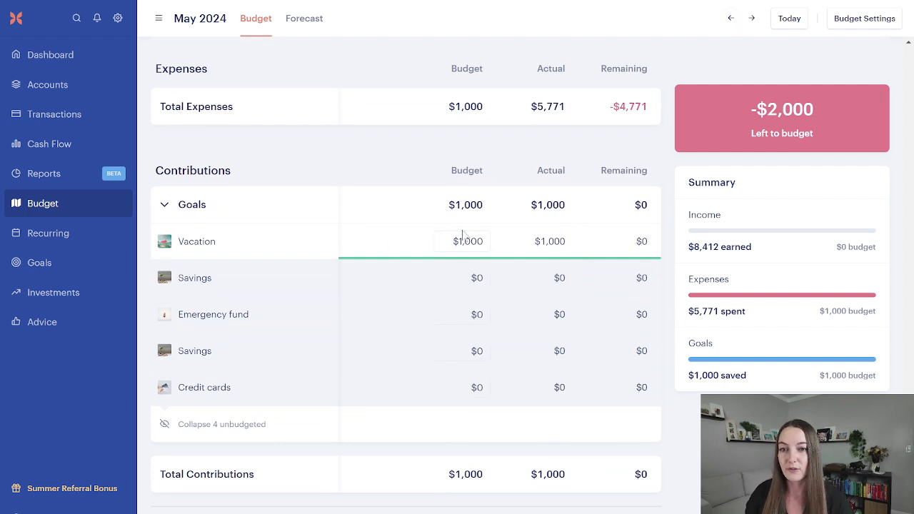
{"action": "left_click", "coordinate": [468, 242]}
{"action": "type", "text": "500"}
{"action": "left_click", "coordinate": [471, 277]}
{"action": "type", "text": "300"}
{"action": "left_click", "coordinate": [482, 312]}
{"action": "type", "text": "400"}
{"action": "left_click", "coordinate": [522, 314]}
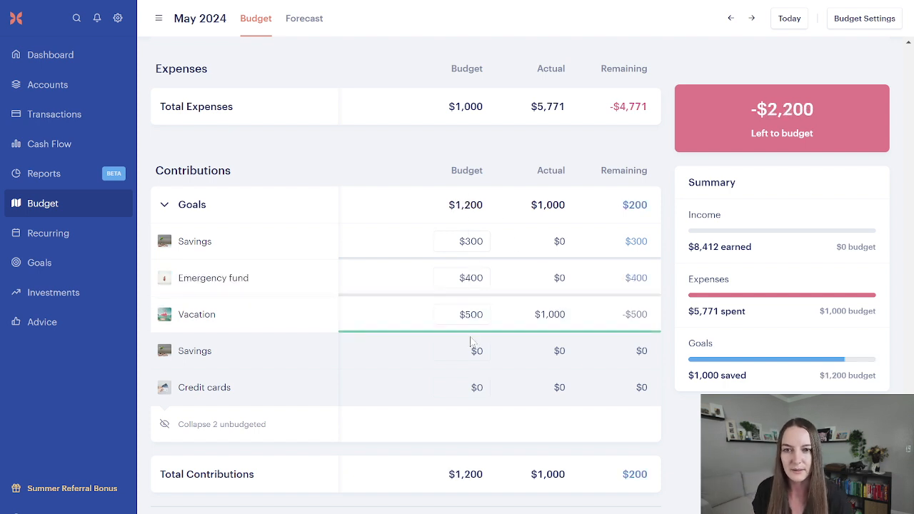
Set the Emergency fund goal's budgeted contribution to $200
{"action": "left_click", "coordinate": [474, 278]}
{"action": "type", "text": "200"}
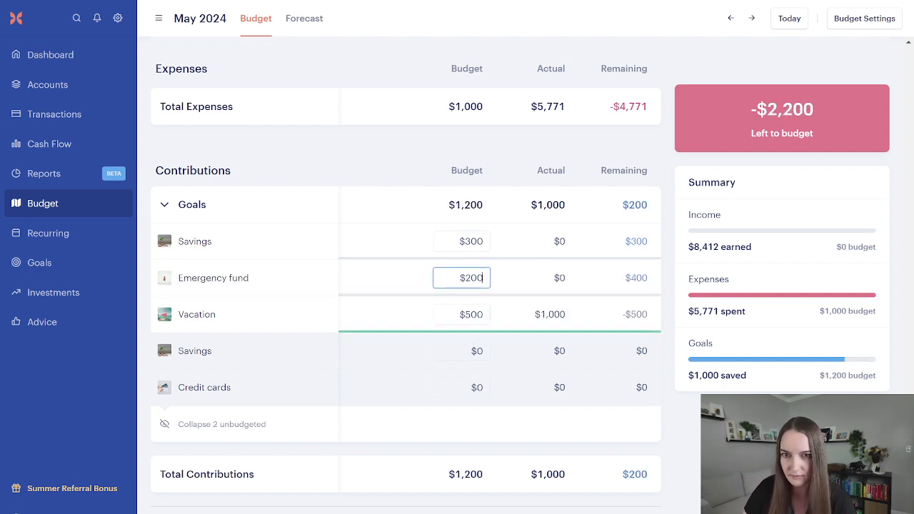
{"action": "left_click", "coordinate": [502, 269]}
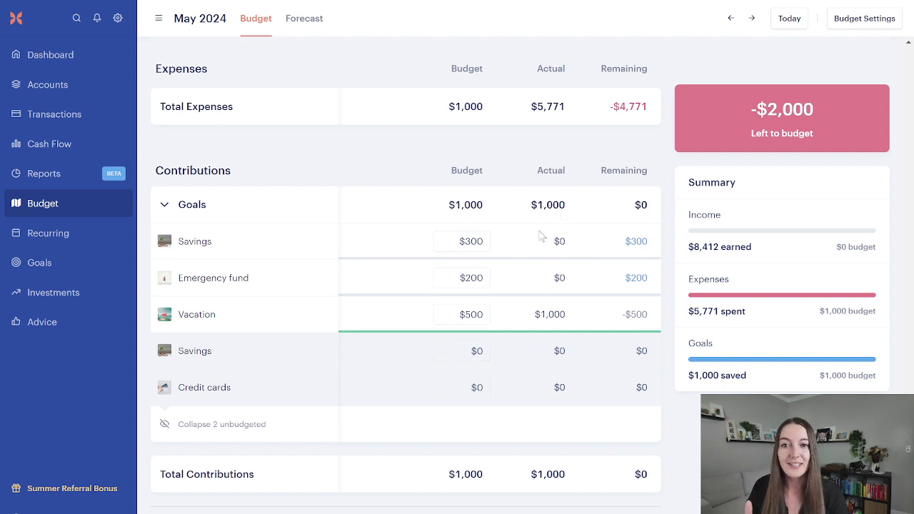
Search the transactions for "transfer"
{"action": "left_click", "coordinate": [74, 115]}
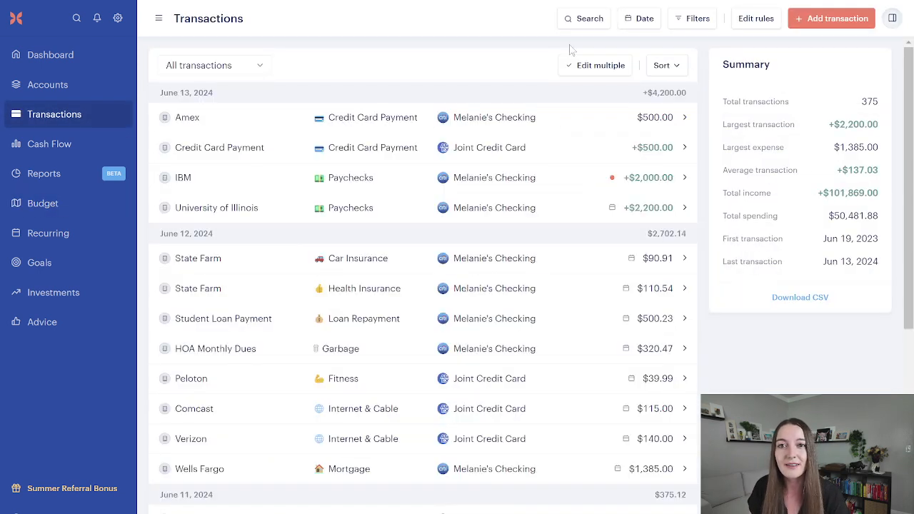
{"action": "left_click", "coordinate": [587, 19]}
{"action": "type", "text": "transfer"}
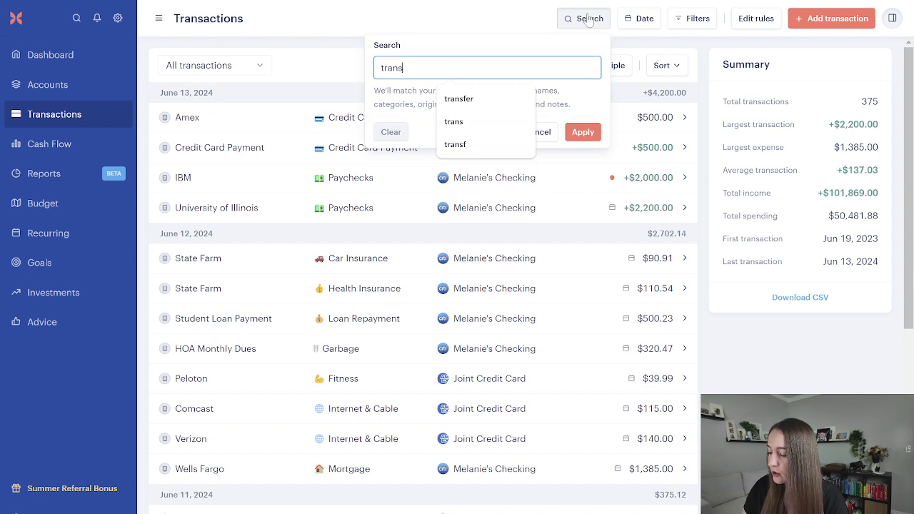
{"action": "left_click", "coordinate": [582, 133]}
{"action": "left_click", "coordinate": [688, 151]}
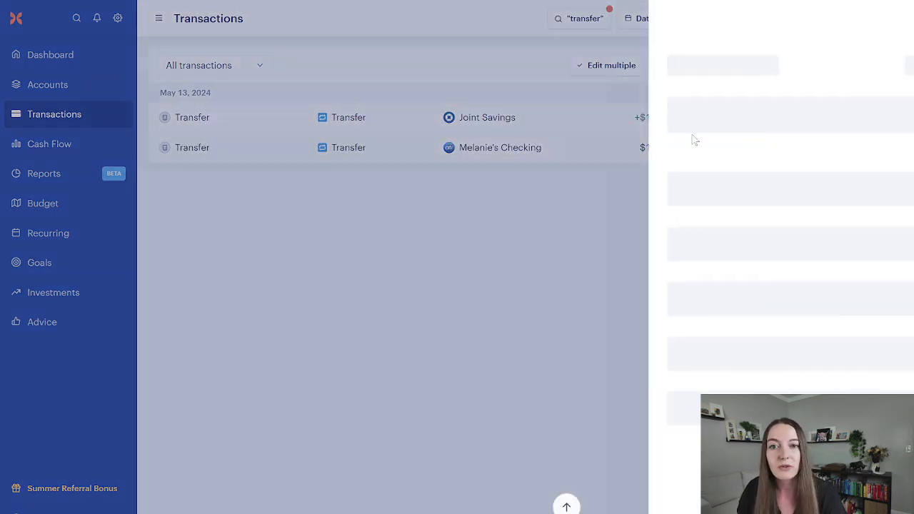
{"action": "left_click", "coordinate": [586, 140]}
Change the goal of the $1,000 Joint Savings transfer to No goal
{"action": "left_click", "coordinate": [694, 117]}
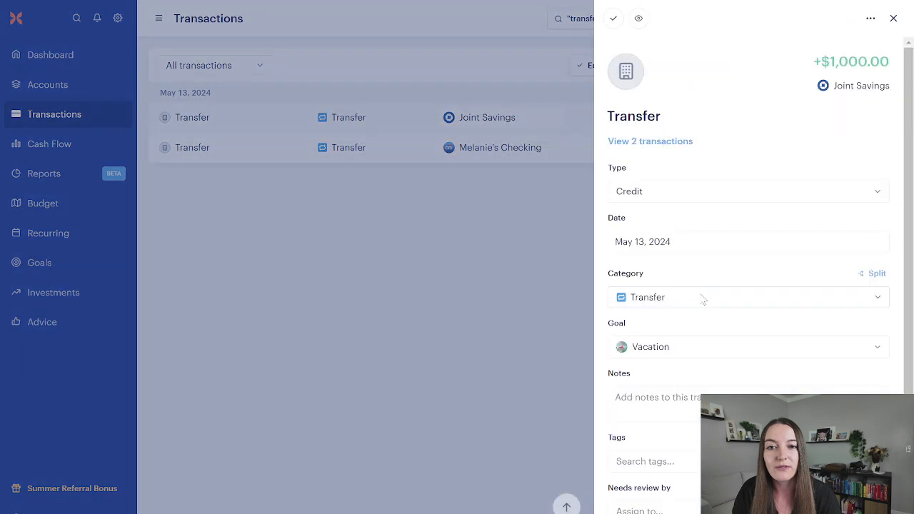
{"action": "scroll", "coordinate": [702, 293], "scroll_direction": "down", "scroll_amount": 1}
{"action": "left_click", "coordinate": [665, 255]}
{"action": "left_click", "coordinate": [645, 297]}
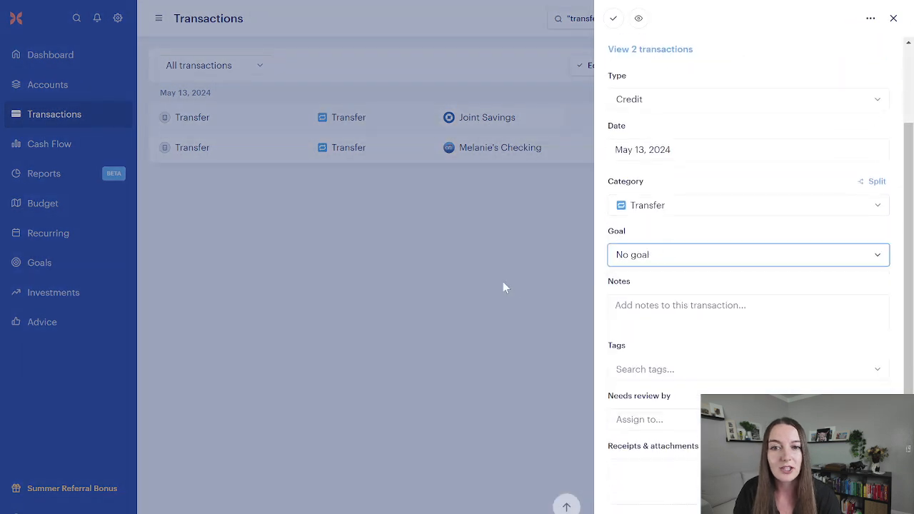
{"action": "left_click", "coordinate": [503, 283]}
Go back to the May 2024 budget and compare the budgeted and actual amounts of the goal contributions
{"action": "left_click", "coordinate": [44, 214]}
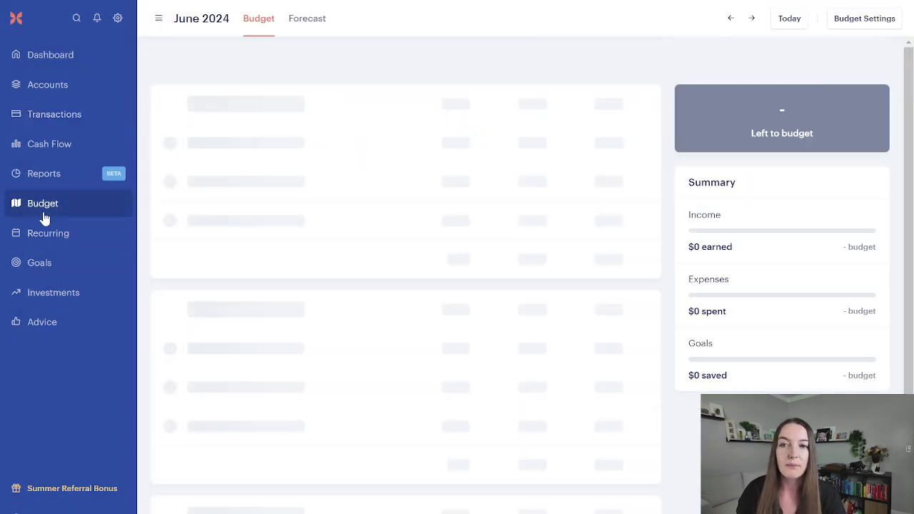
{"action": "left_click", "coordinate": [729, 20]}
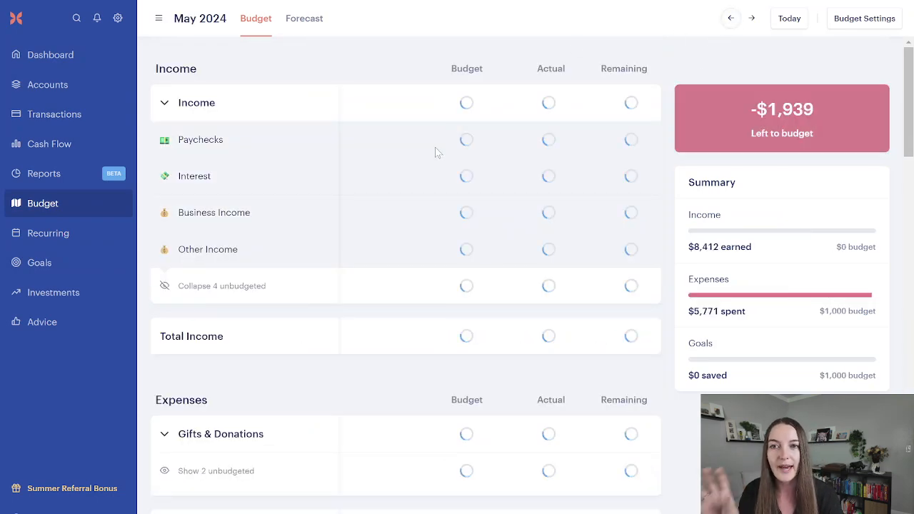
{"action": "scroll", "coordinate": [474, 152], "scroll_direction": "down", "scroll_amount": 10}
{"action": "scroll", "coordinate": [474, 165], "scroll_direction": "down", "scroll_amount": 10}
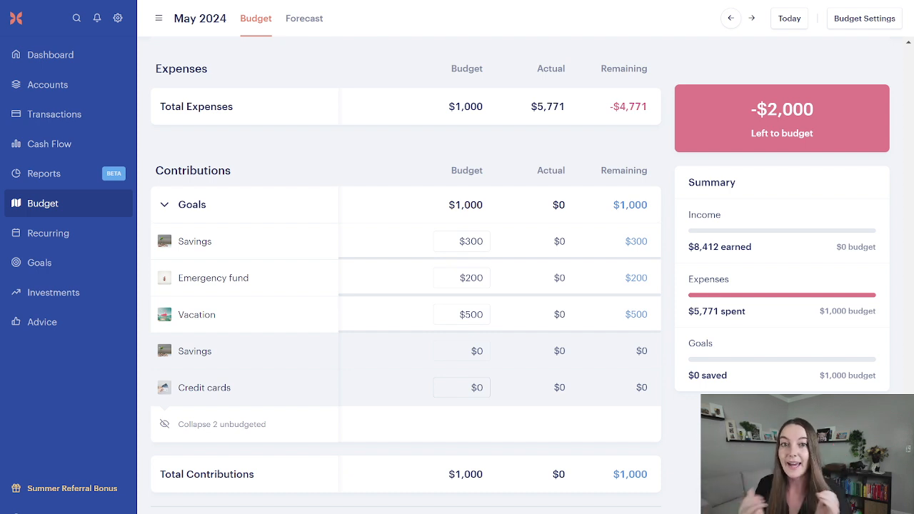
{"action": "left_click_drag", "start_coordinate": [548, 207], "coordinate": [578, 348]}
{"action": "left_click", "coordinate": [565, 226]}
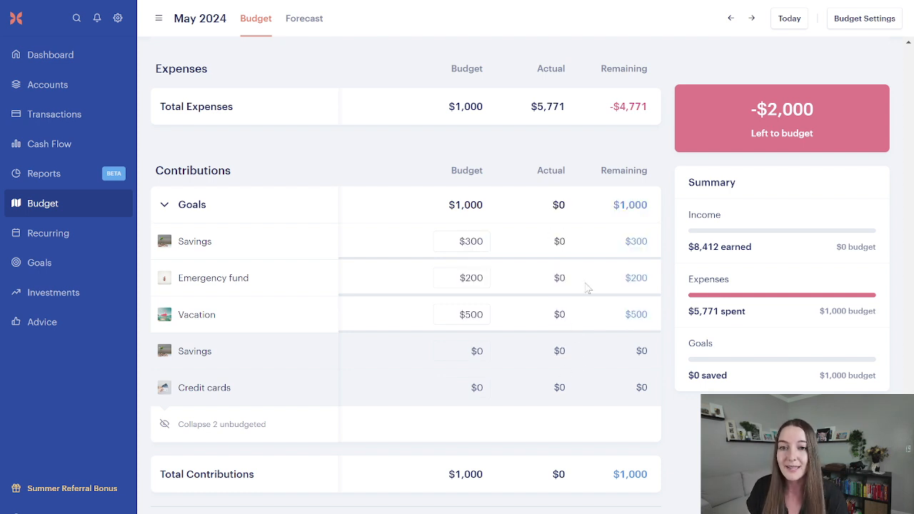
Search the transactions for 1000 and open the May 13, 2024 Joint Savings transfer
{"action": "left_click", "coordinate": [127, 122]}
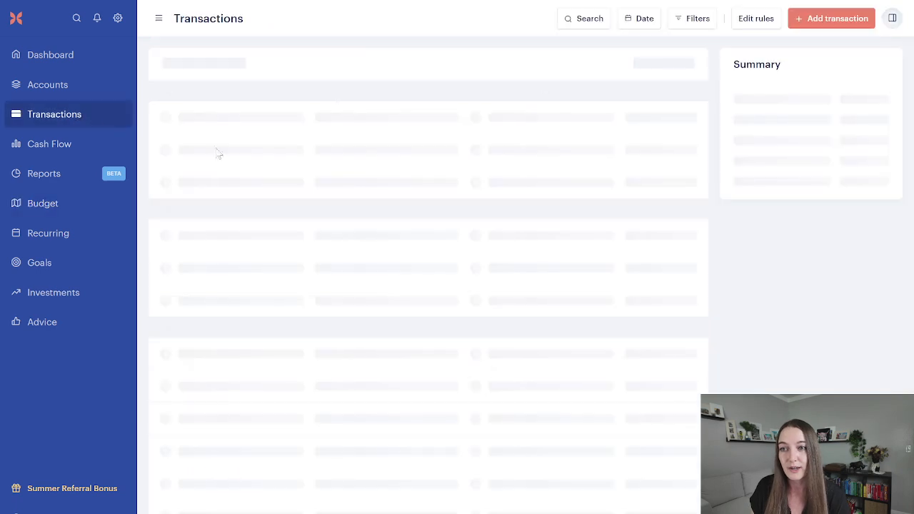
{"action": "left_click", "coordinate": [579, 27]}
{"action": "type", "text": "1000"}
{"action": "left_click", "coordinate": [583, 131]}
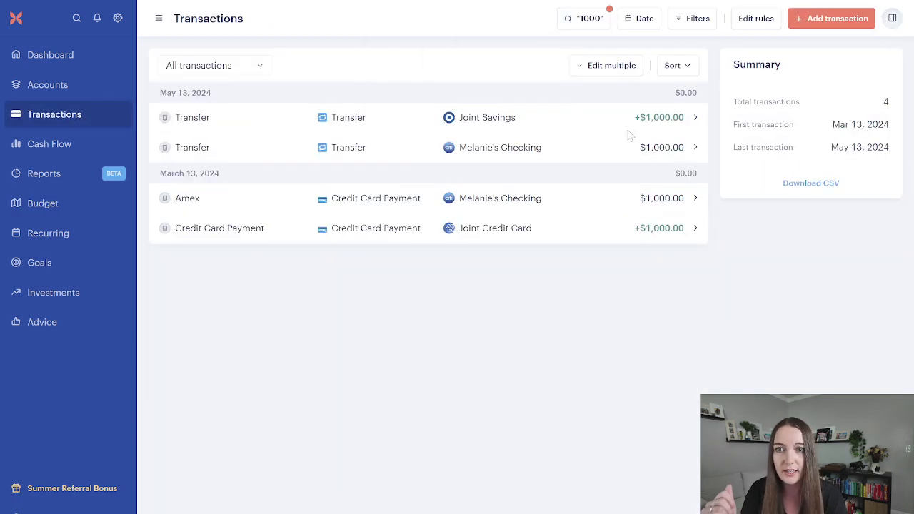
{"action": "left_click", "coordinate": [692, 125]}
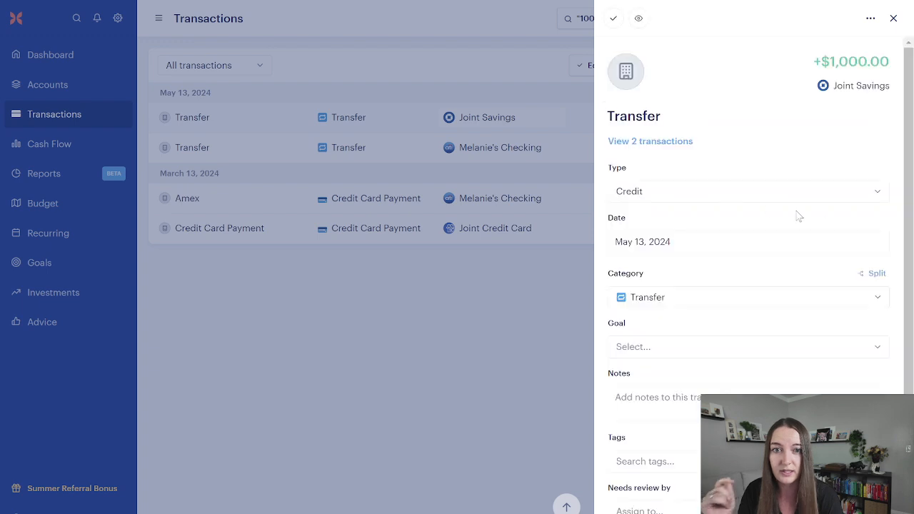
Start splitting the Joint Savings transfer, entering parts of $300 and $200 that are both categorized as Transfer
{"action": "left_click", "coordinate": [871, 274]}
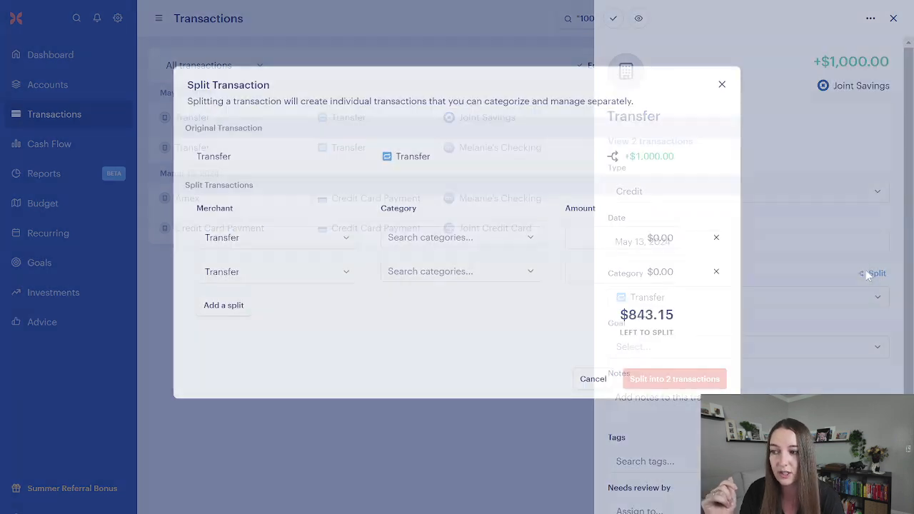
{"action": "left_click", "coordinate": [672, 237]}
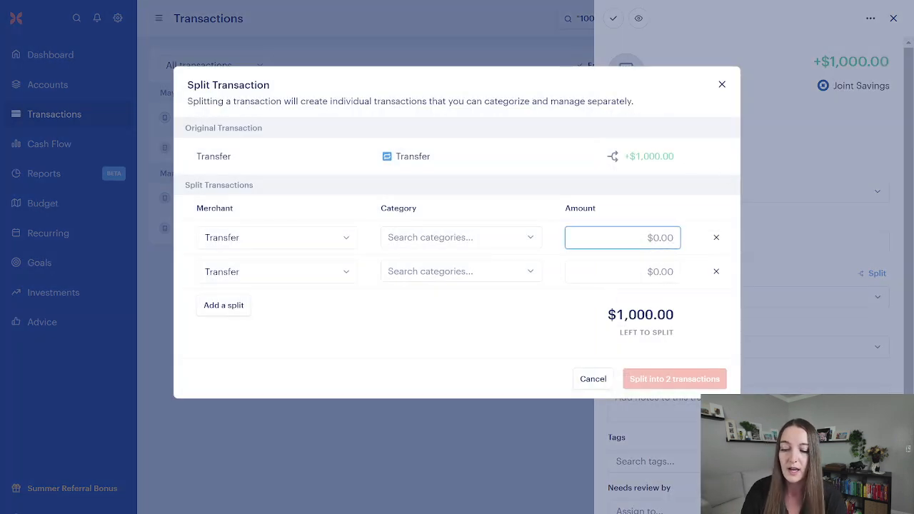
{"action": "left_click", "coordinate": [478, 245]}
{"action": "type", "text": "transfer"}
{"action": "key", "text": "Return"}
{"action": "left_click", "coordinate": [497, 294]}
{"action": "type", "text": "tra"}
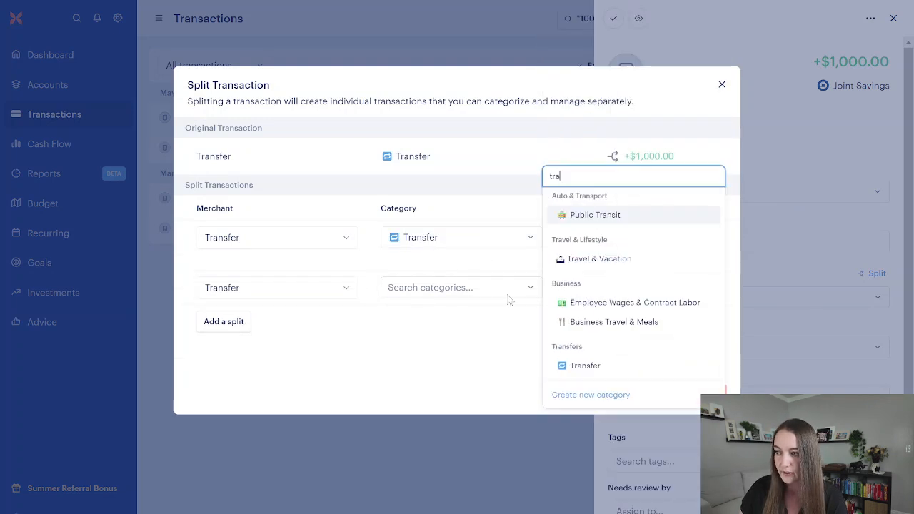
{"action": "left_click", "coordinate": [598, 365]}
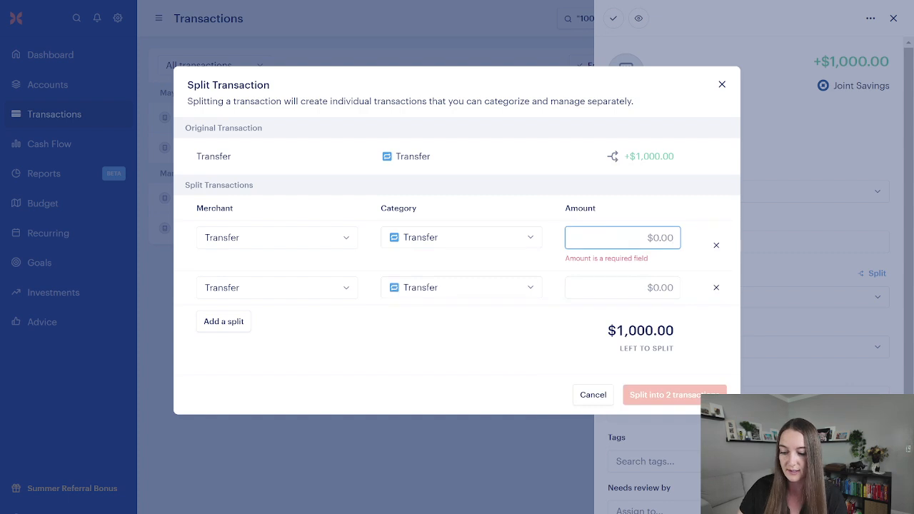
{"action": "type", "text": "300"}
{"action": "key", "text": "Tab"}
{"action": "type", "text": "200"}
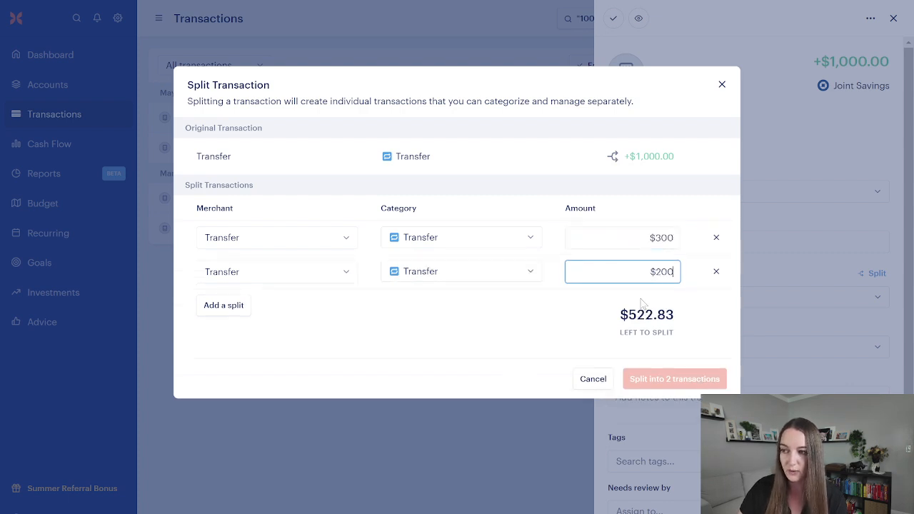
Add a third split of $500 categorized as Transfer and apply the split
{"action": "left_click", "coordinate": [223, 307]}
{"action": "left_click", "coordinate": [454, 309]}
{"action": "type", "text": "transf"}
{"action": "left_click", "coordinate": [593, 309]}
{"action": "key", "text": "Tab"}
{"action": "type", "text": "500"}
{"action": "left_click", "coordinate": [689, 413]}
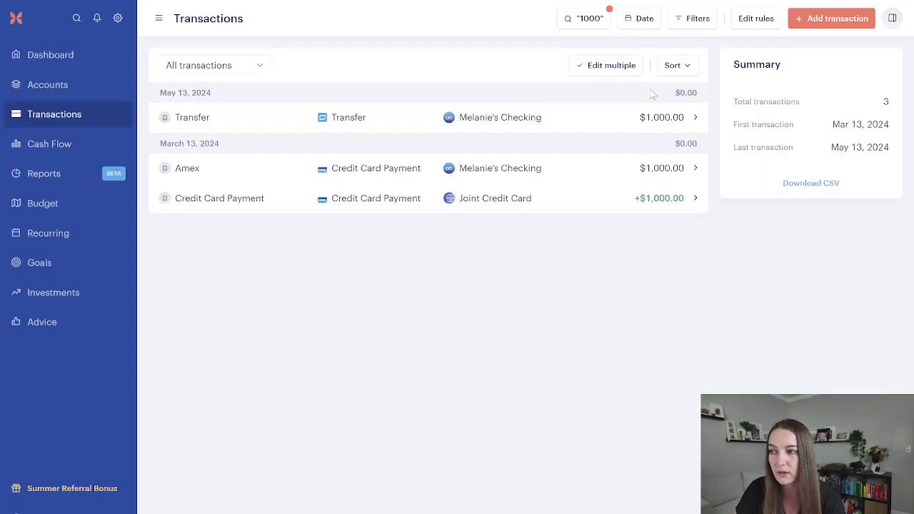
Clear the 1000 search and filter the transactions to the Transfer category
{"action": "left_click", "coordinate": [591, 20]}
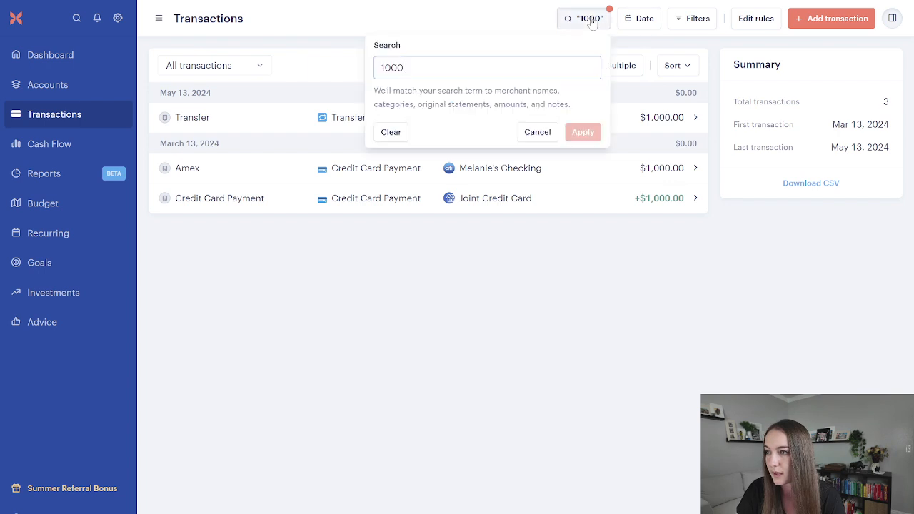
{"action": "key", "text": "BackSpace"}
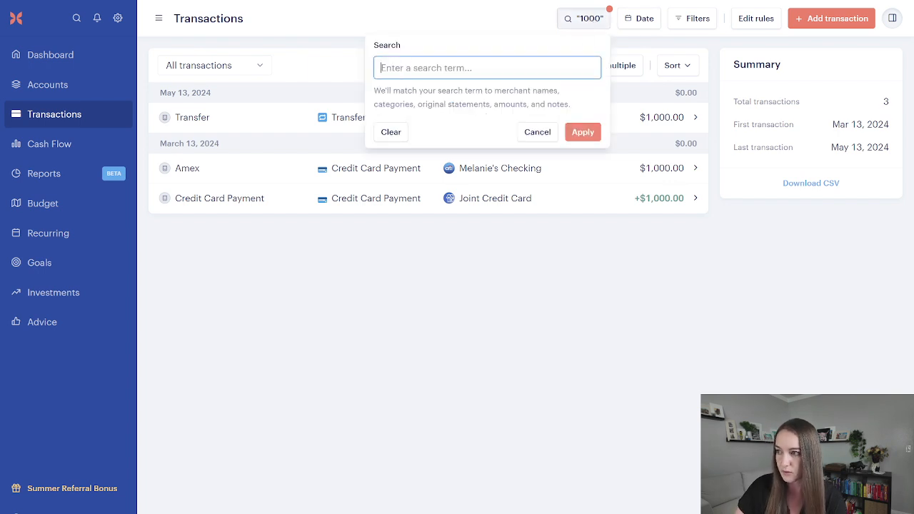
{"action": "left_click", "coordinate": [691, 27]}
{"action": "scroll", "coordinate": [524, 217], "scroll_direction": "down", "scroll_amount": 15}
{"action": "left_click", "coordinate": [492, 205]}
{"action": "left_click", "coordinate": [692, 270]}
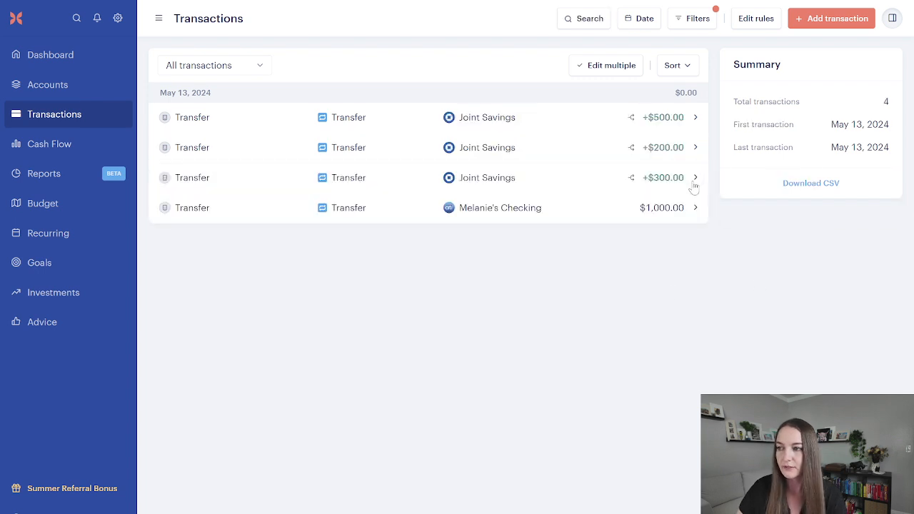
Assign the $300 Joint Savings split to the Savings goal
{"action": "left_click", "coordinate": [693, 178]}
{"action": "scroll", "coordinate": [691, 379], "scroll_direction": "down", "scroll_amount": 1}
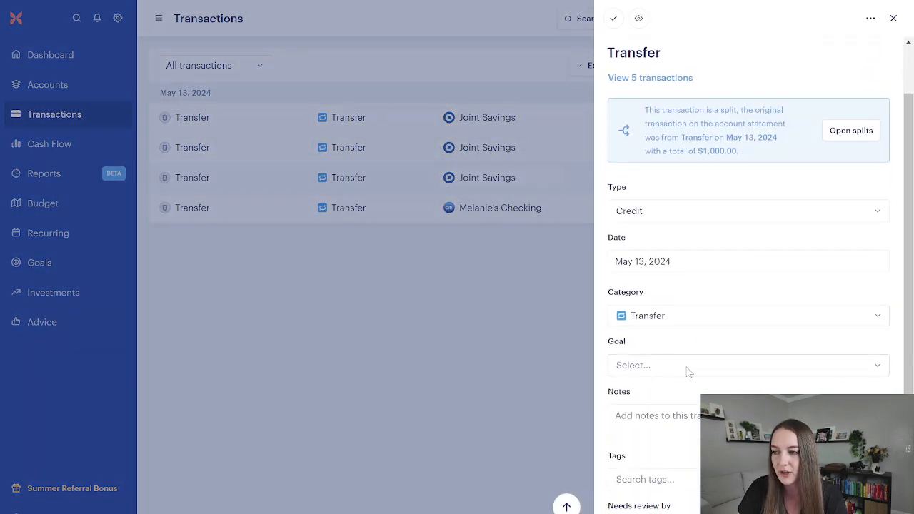
{"action": "left_click", "coordinate": [687, 365]}
{"action": "left_click", "coordinate": [682, 429]}
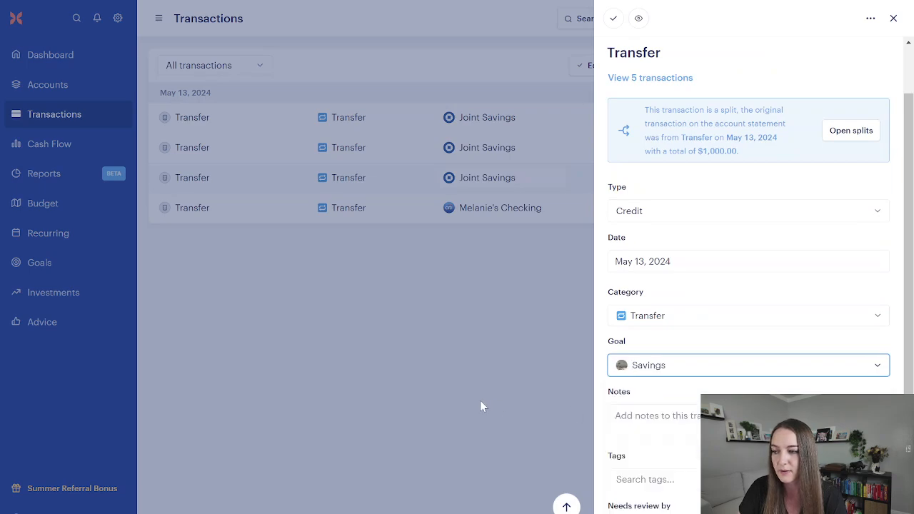
{"action": "left_click", "coordinate": [481, 405]}
Assign the $200 Joint Savings split to the Emergency fund goal
{"action": "left_click", "coordinate": [695, 151]}
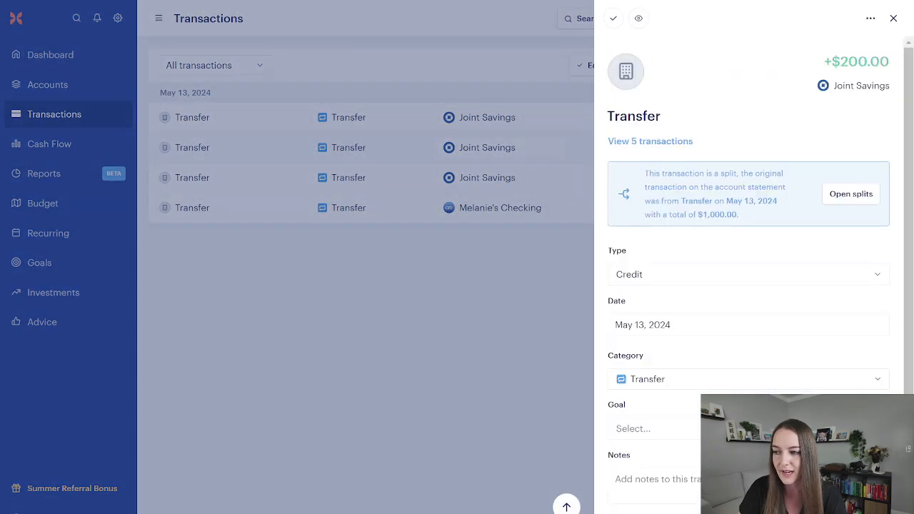
{"action": "left_click", "coordinate": [681, 384]}
{"action": "left_click", "coordinate": [697, 428]}
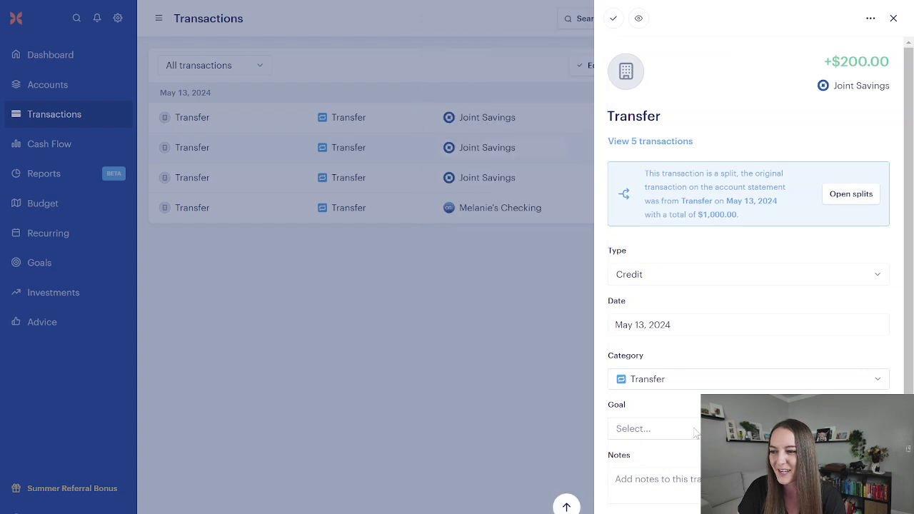
{"action": "left_click", "coordinate": [697, 429]}
{"action": "type", "text": "emer"}
{"action": "key", "text": "Return"}
{"action": "left_click", "coordinate": [534, 373]}
Assign the $500 Joint Savings split to the Vacation goal
{"action": "left_click", "coordinate": [694, 117]}
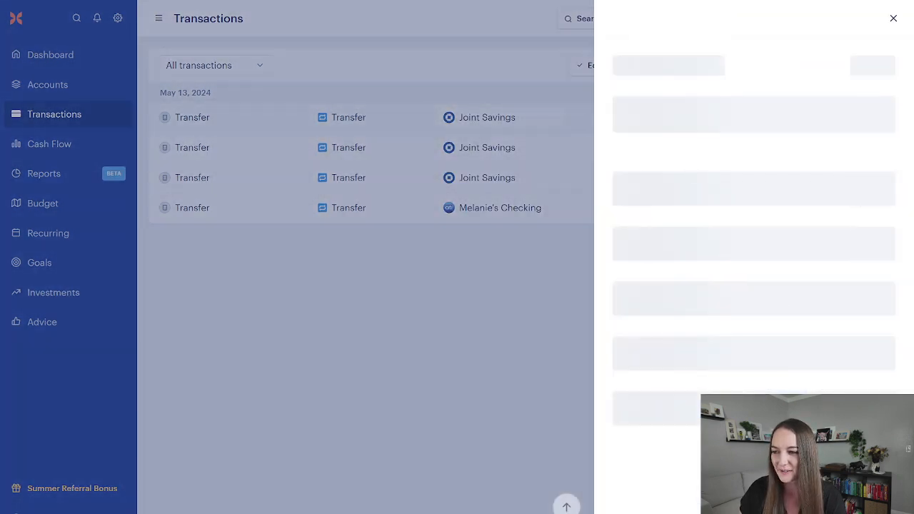
{"action": "left_click", "coordinate": [690, 432]}
{"action": "type", "text": "tra"}
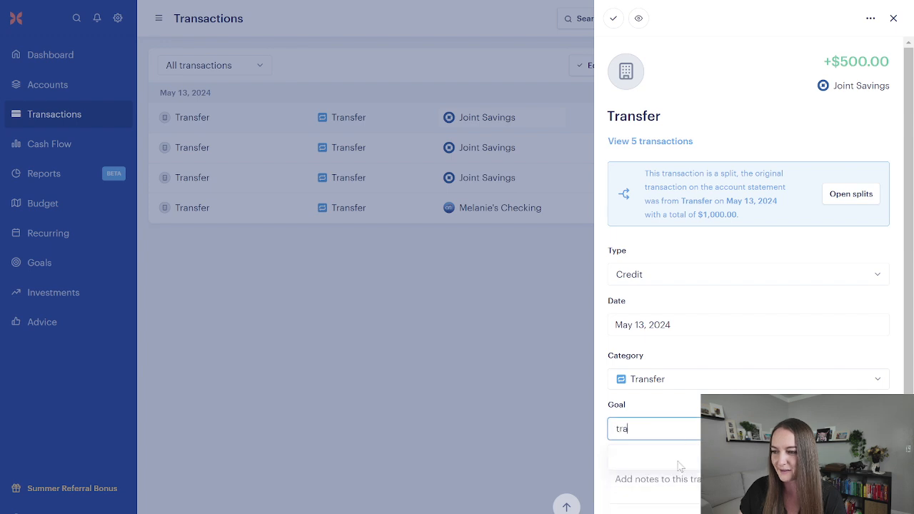
{"action": "key", "text": "BackSpace"}
{"action": "key", "text": "BackSpace"}
{"action": "type", "text": "vaca"}
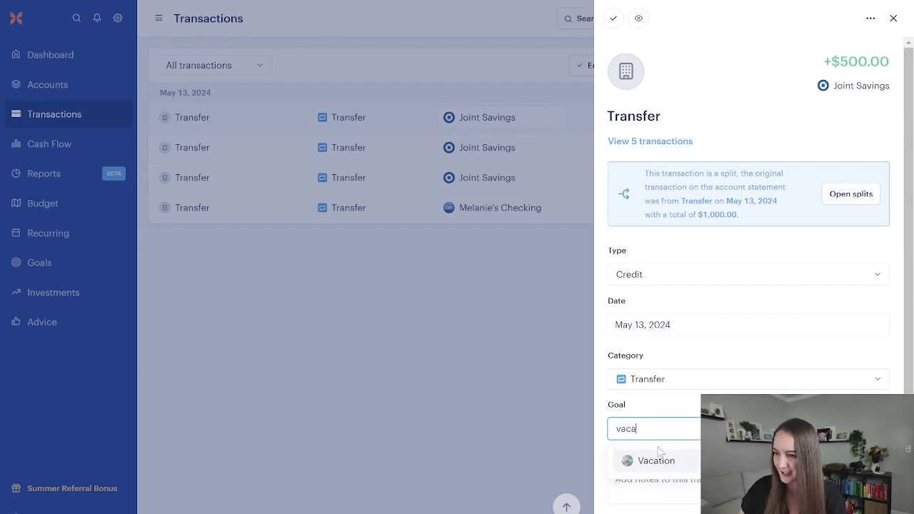
{"action": "key", "text": "Return"}
{"action": "left_click", "coordinate": [496, 387]}
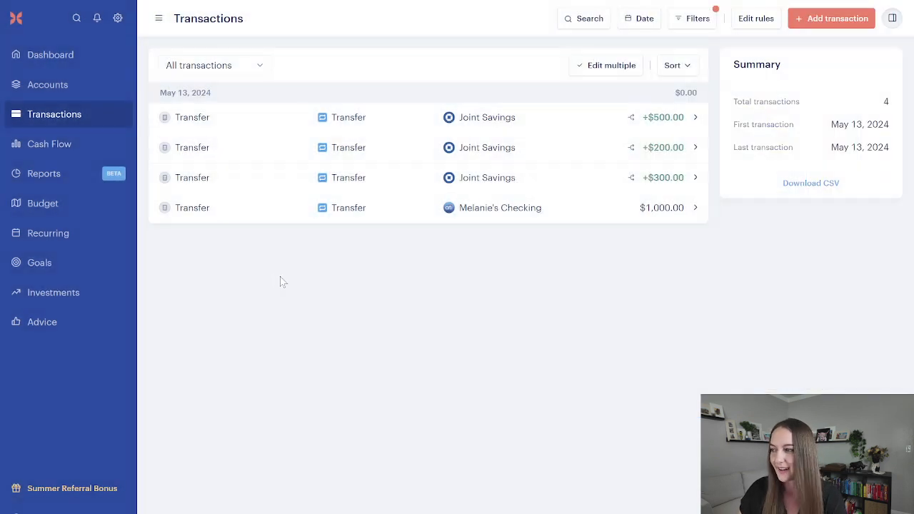
Check the Savings, Emergency fund and Vacation contributions in the May 2024 budget after assigning the splits
{"action": "left_click", "coordinate": [40, 204]}
{"action": "left_click", "coordinate": [731, 18]}
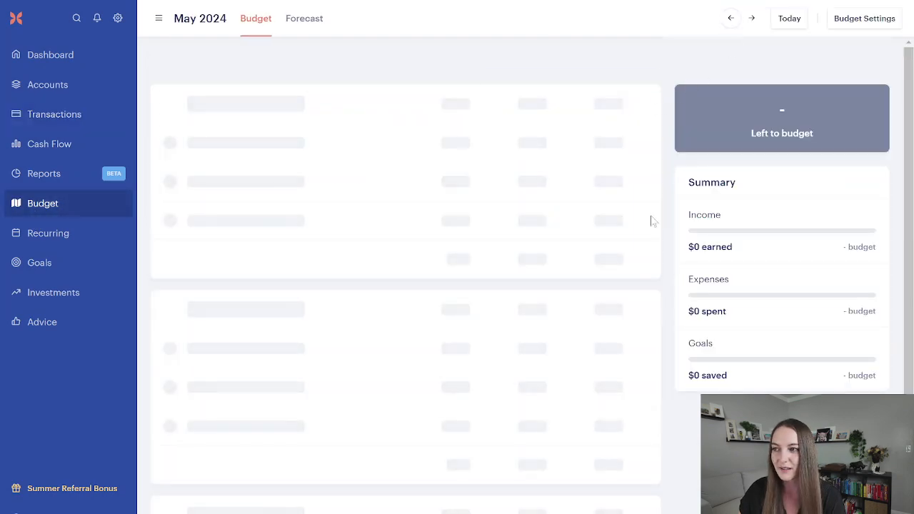
{"action": "scroll", "coordinate": [529, 267], "scroll_direction": "down", "scroll_amount": 20}
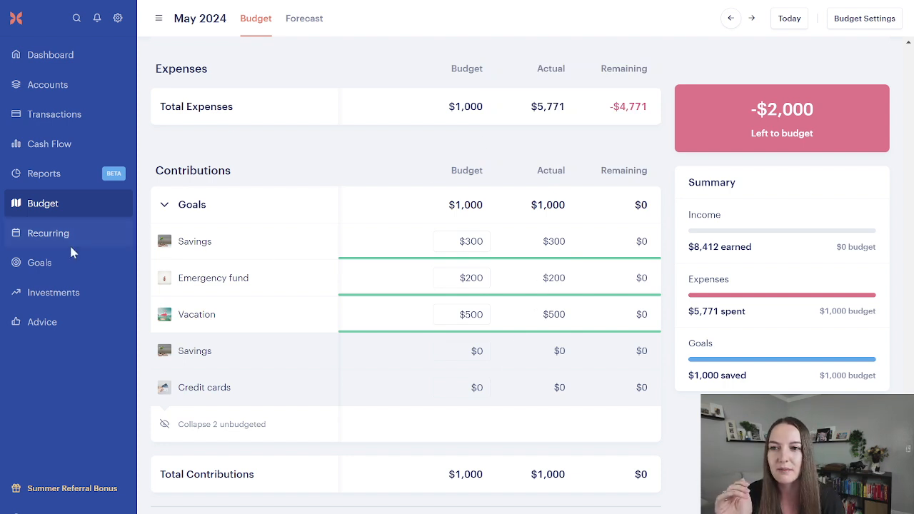
Open the Vacation goal and examine its May contribution and linked transactions
{"action": "left_click", "coordinate": [56, 263]}
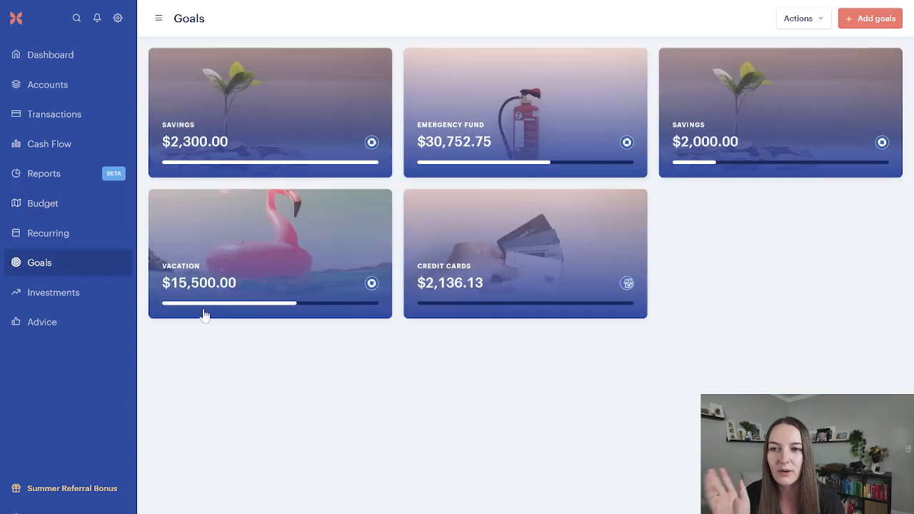
{"action": "left_click", "coordinate": [235, 251]}
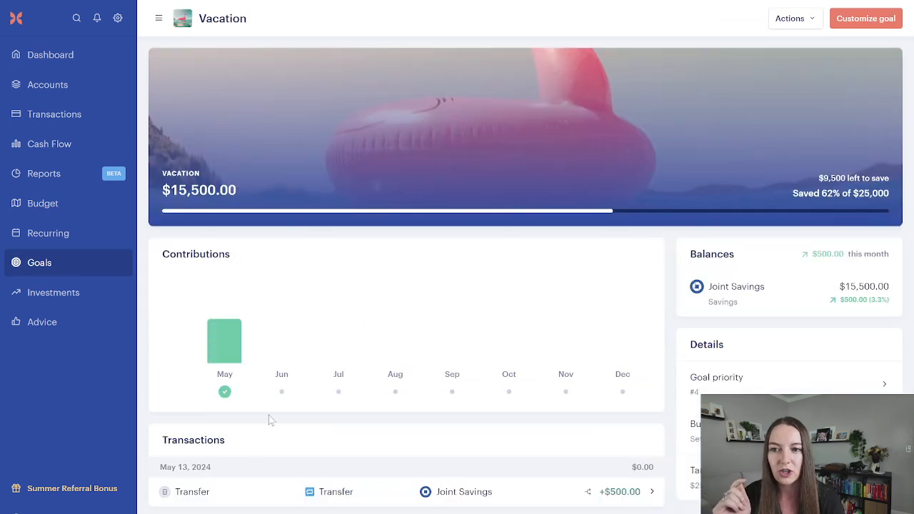
{"action": "mouse_move", "coordinate": [222, 338]}
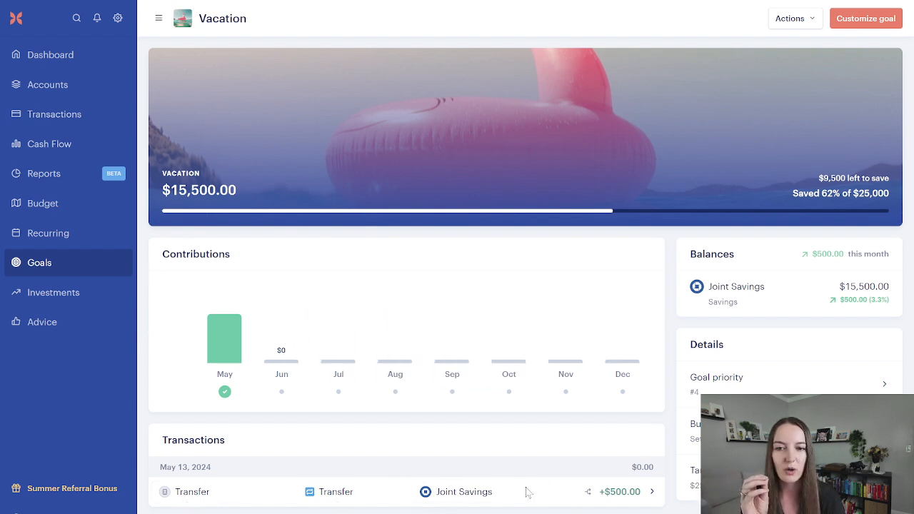
{"action": "mouse_move", "coordinate": [222, 367]}
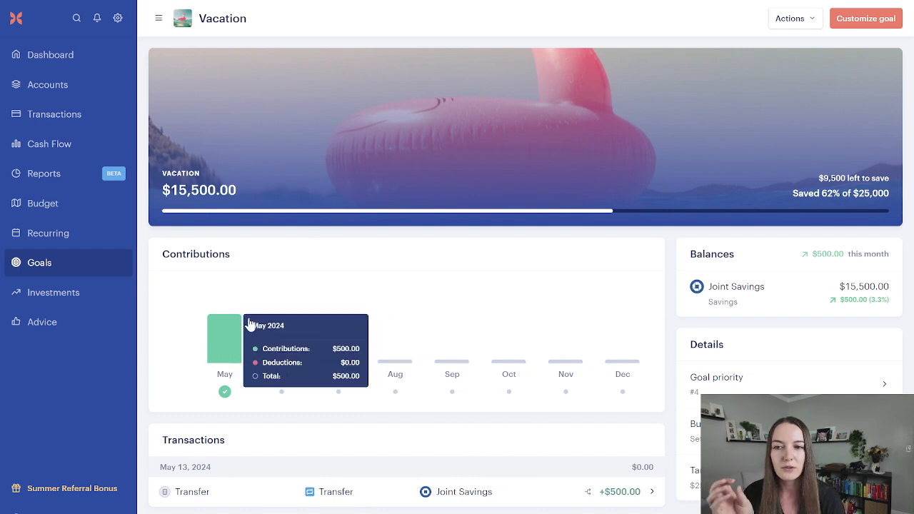
{"action": "mouse_move", "coordinate": [445, 342]}
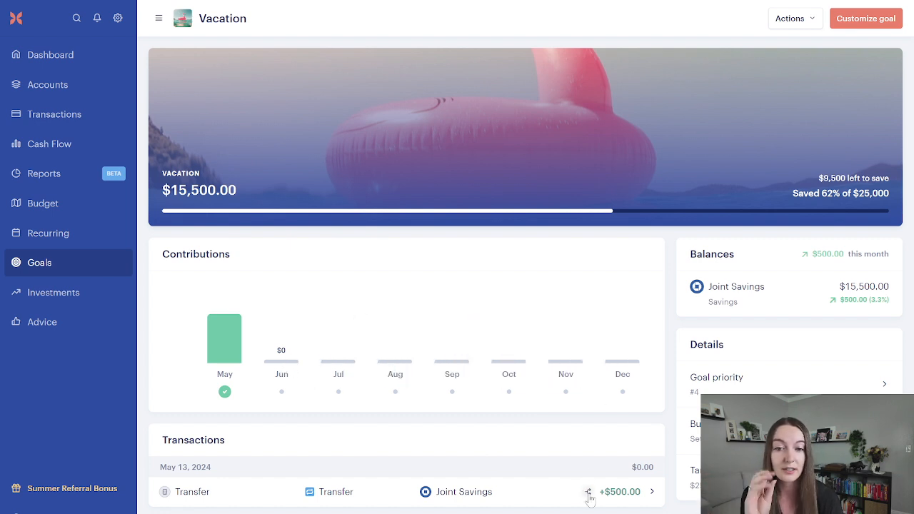
Set the Credit cards goal contribution to $500 in the May 2024 budget
{"action": "left_click", "coordinate": [53, 211]}
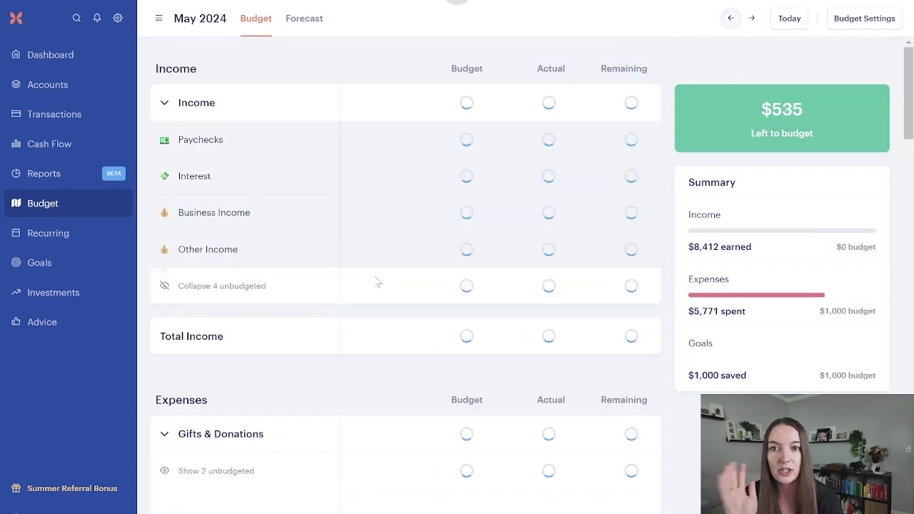
{"action": "scroll", "coordinate": [386, 305], "scroll_direction": "down", "scroll_amount": 20}
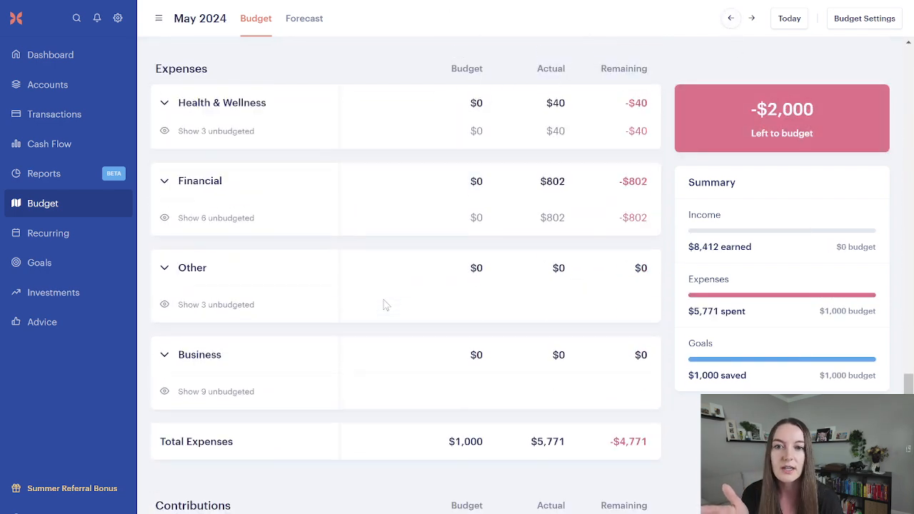
{"action": "scroll", "coordinate": [386, 305], "scroll_direction": "down", "scroll_amount": 5}
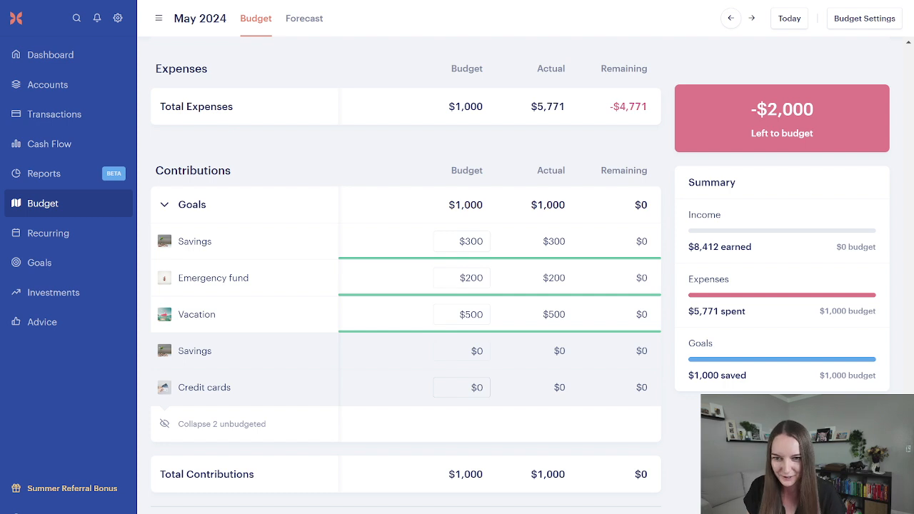
{"action": "left_click", "coordinate": [464, 387]}
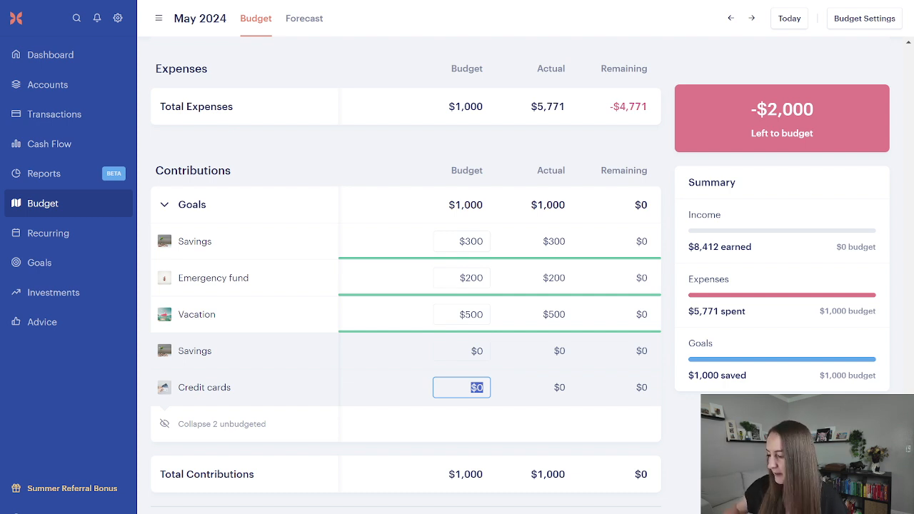
{"action": "type", "text": "500"}
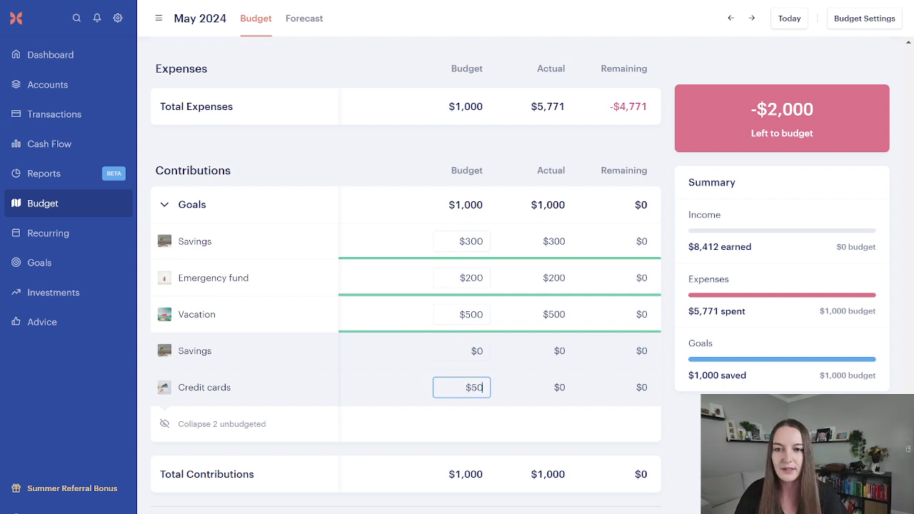
{"action": "left_click", "coordinate": [518, 401]}
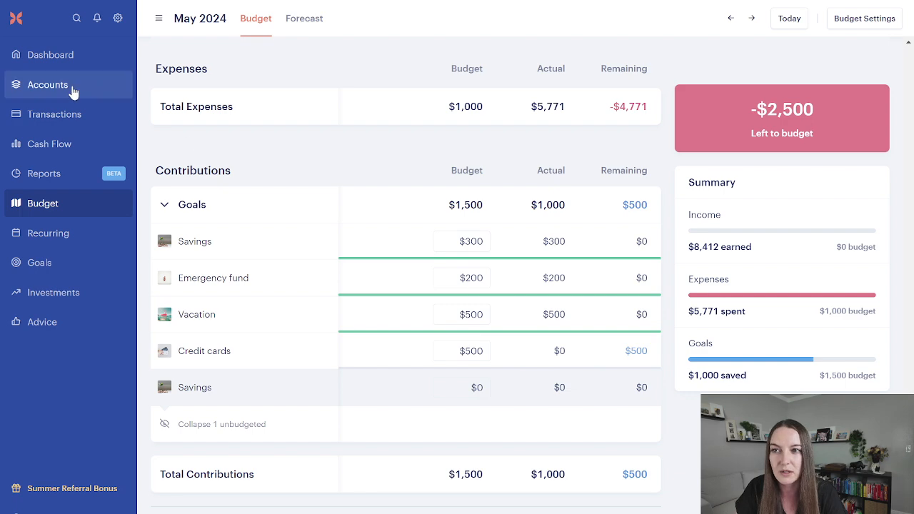
Filter the transactions to the Credit Card Payment category
{"action": "left_click", "coordinate": [62, 116]}
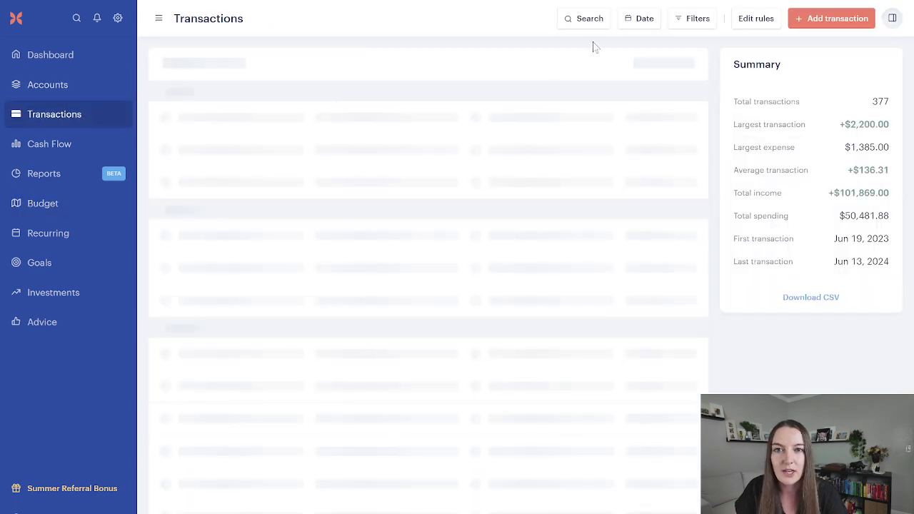
{"action": "left_click", "coordinate": [697, 19]}
{"action": "scroll", "coordinate": [532, 190], "scroll_direction": "down", "scroll_amount": 5}
{"action": "scroll", "coordinate": [529, 190], "scroll_direction": "down", "scroll_amount": 8}
{"action": "left_click", "coordinate": [443, 221]}
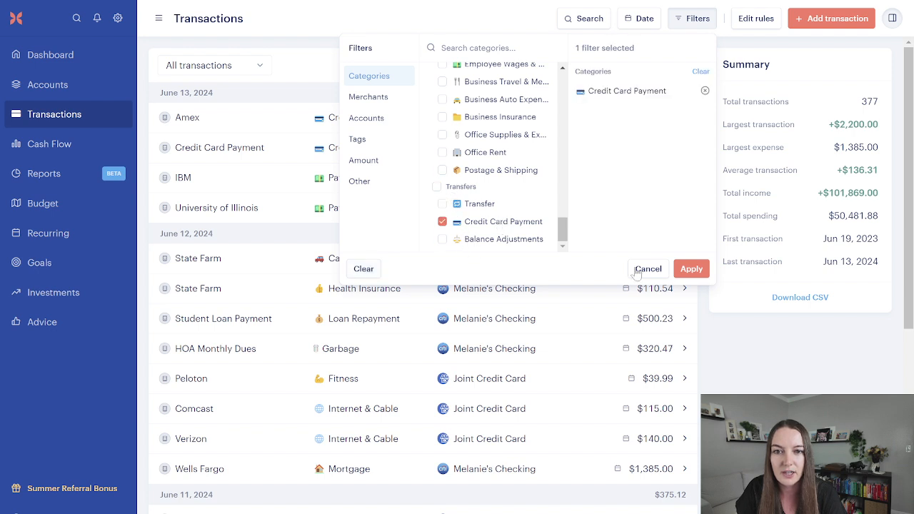
{"action": "left_click", "coordinate": [690, 269]}
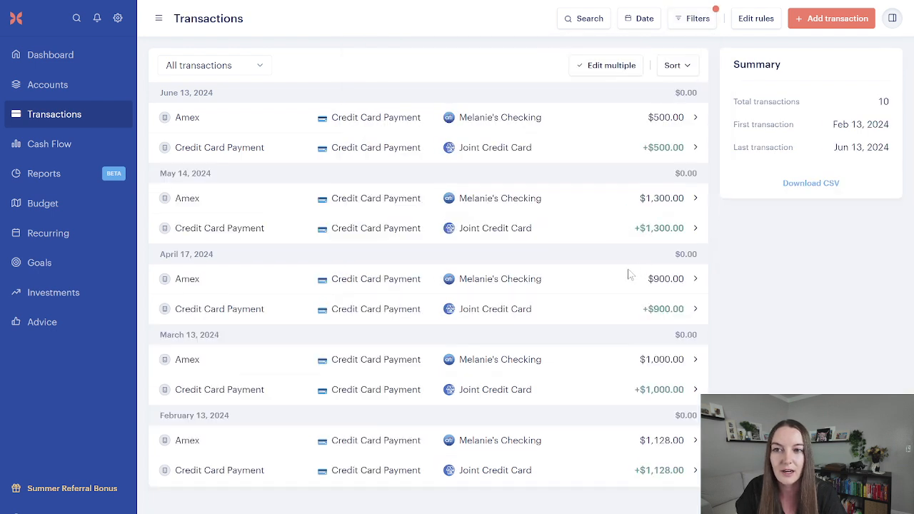
Narrow the filtered credit card payments to the Joint Credit Card account
{"action": "left_click", "coordinate": [599, 67]}
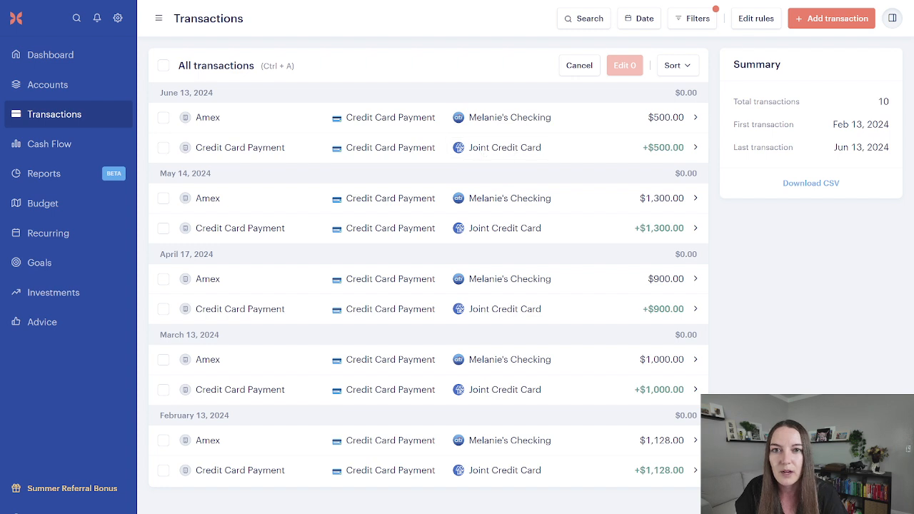
{"action": "left_click", "coordinate": [702, 26]}
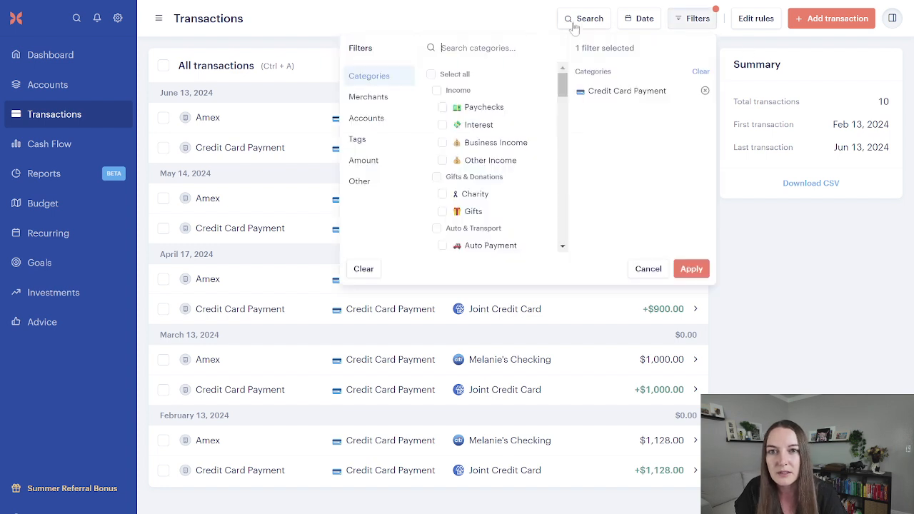
{"action": "left_click", "coordinate": [380, 118]}
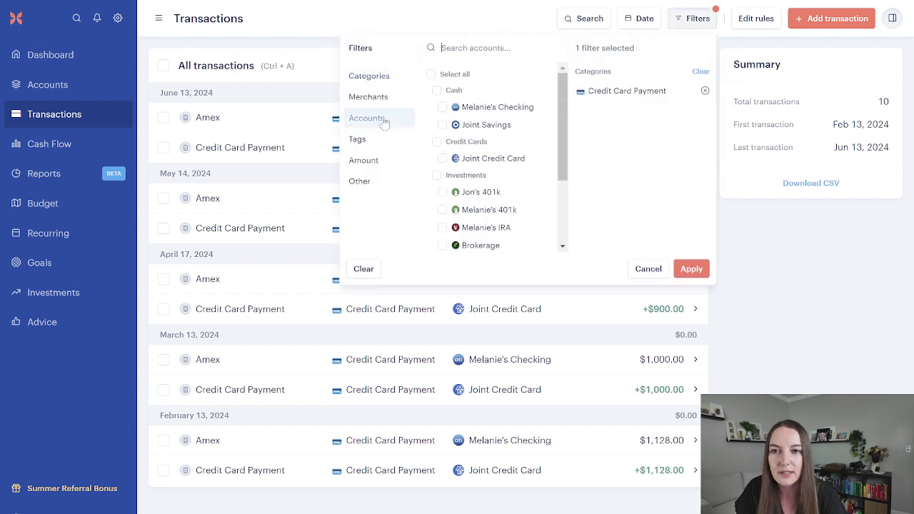
{"action": "left_click", "coordinate": [444, 160]}
{"action": "left_click", "coordinate": [690, 269]}
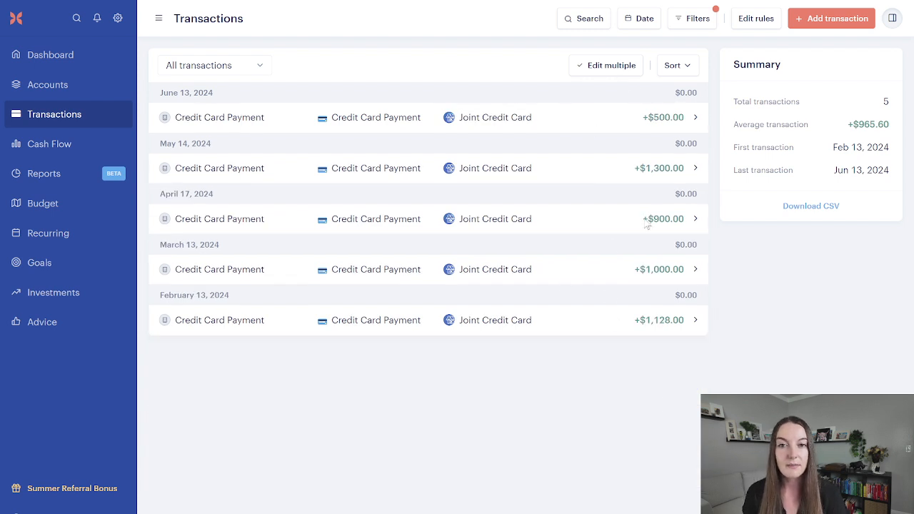
Assign all the filtered Joint Credit Card payments to the Credit cards goal in one bulk edit
{"action": "left_click", "coordinate": [600, 65]}
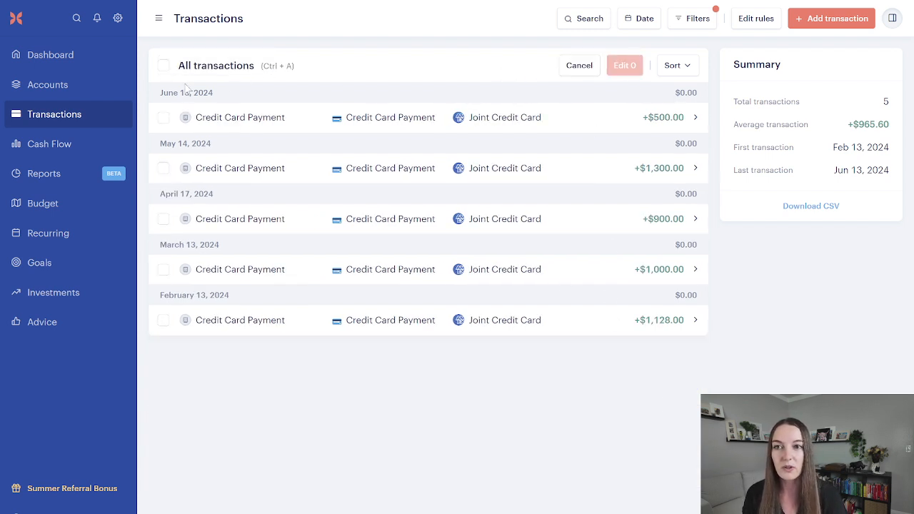
{"action": "left_click", "coordinate": [163, 65]}
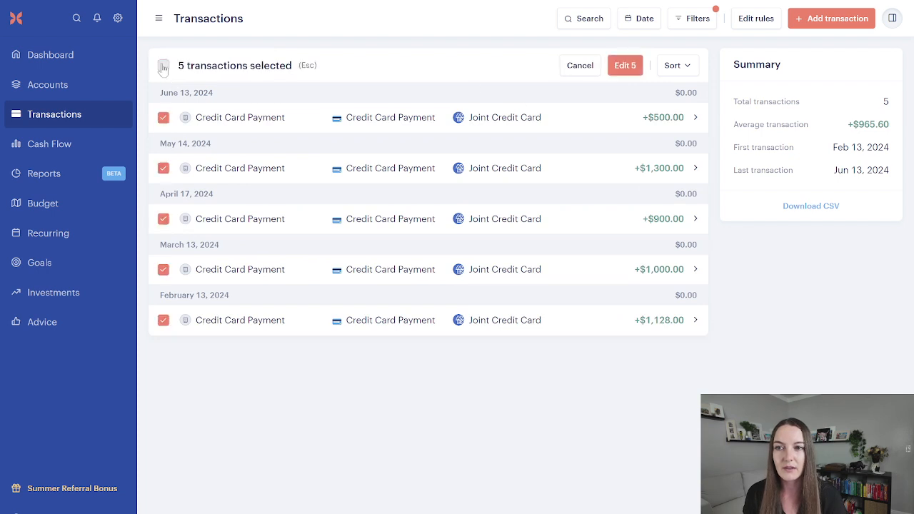
{"action": "left_click", "coordinate": [625, 65]}
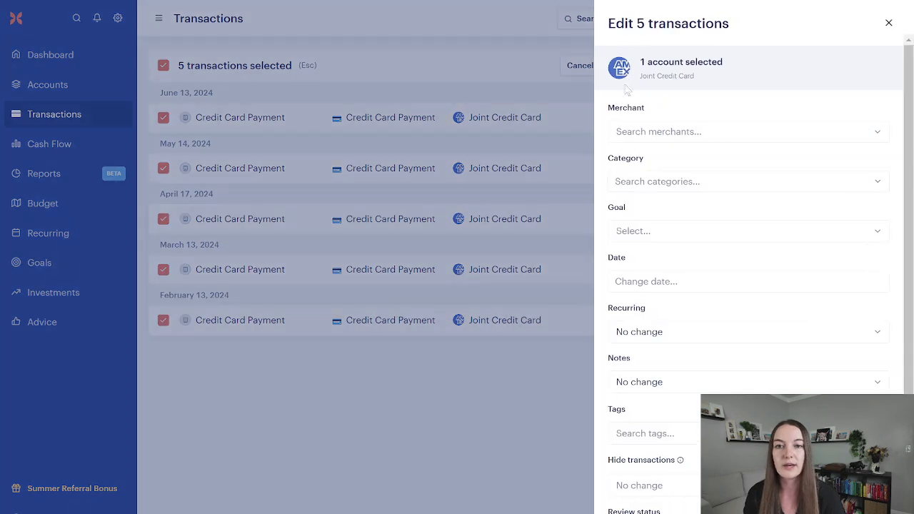
{"action": "left_click", "coordinate": [643, 236]}
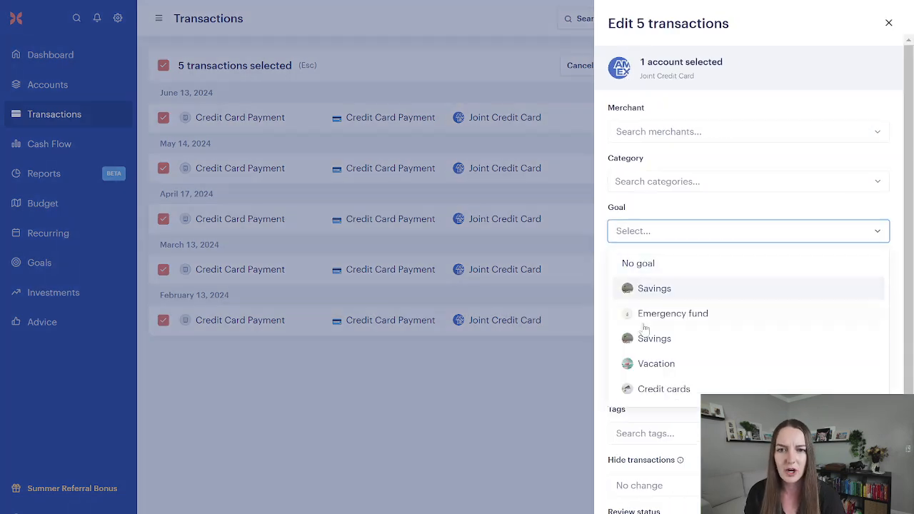
{"action": "left_click", "coordinate": [647, 389]}
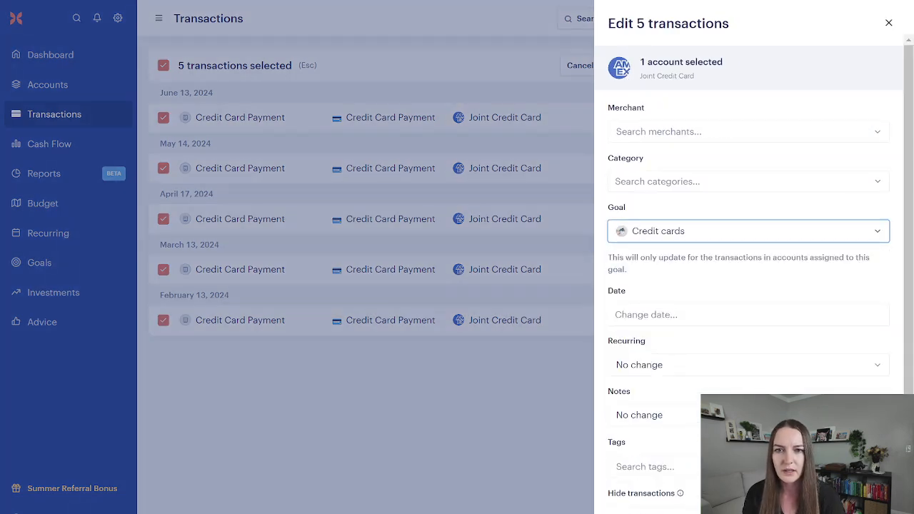
{"action": "scroll", "coordinate": [615, 259], "scroll_direction": "down", "scroll_amount": 1}
{"action": "left_click", "coordinate": [861, 502]}
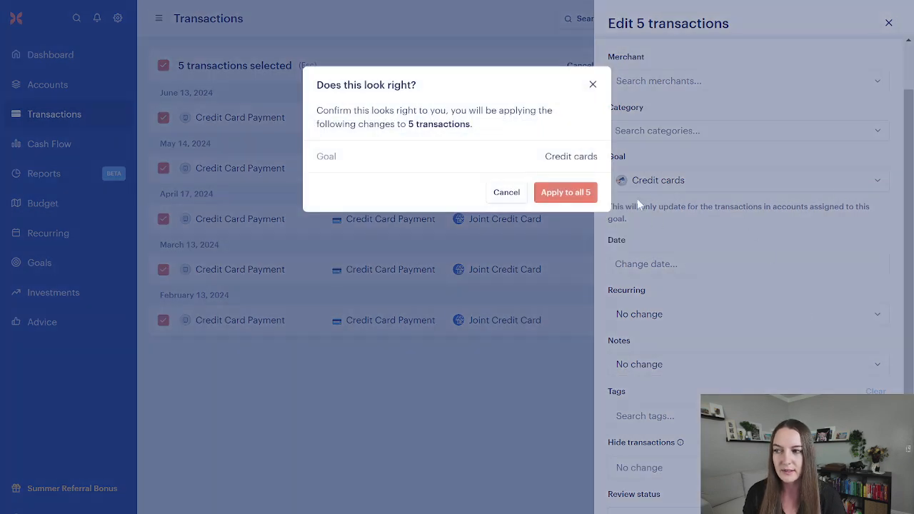
{"action": "left_click", "coordinate": [568, 193]}
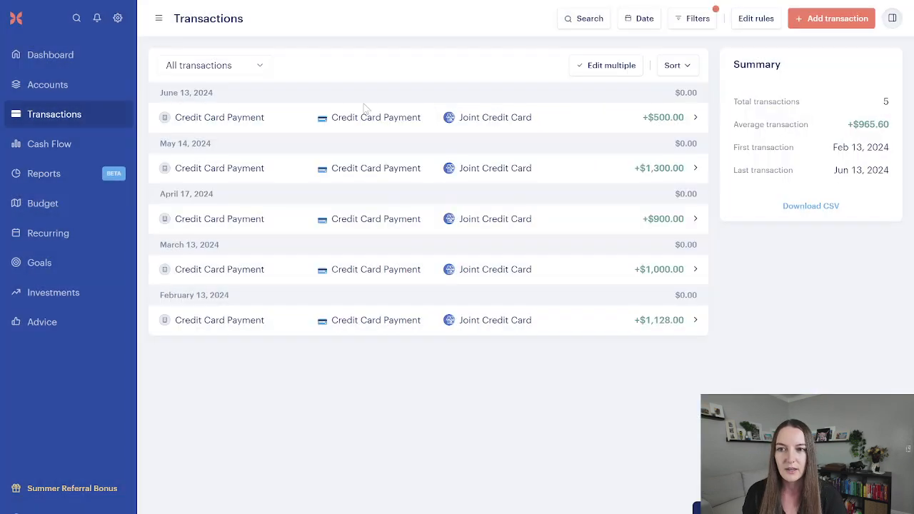
Check the Credit cards goal contributions in the June 2024 and May 2024 budgets
{"action": "left_click", "coordinate": [67, 262]}
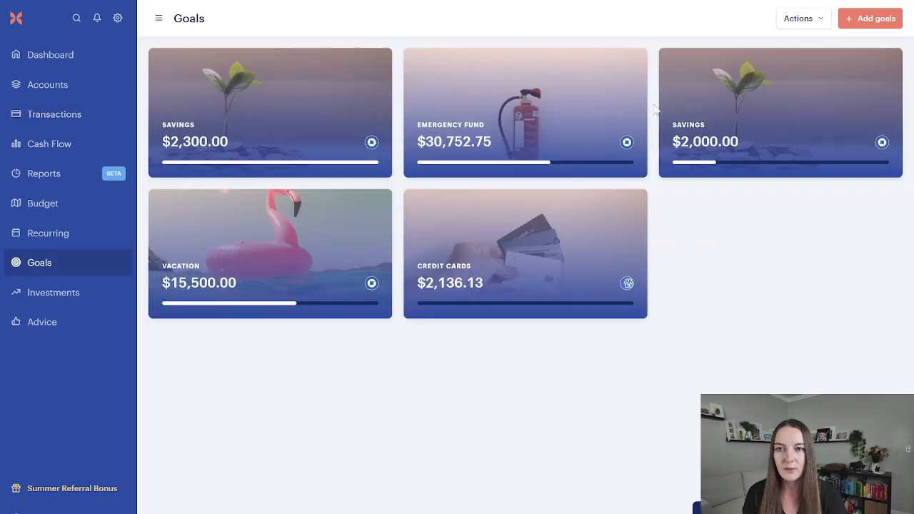
{"action": "left_click", "coordinate": [55, 203]}
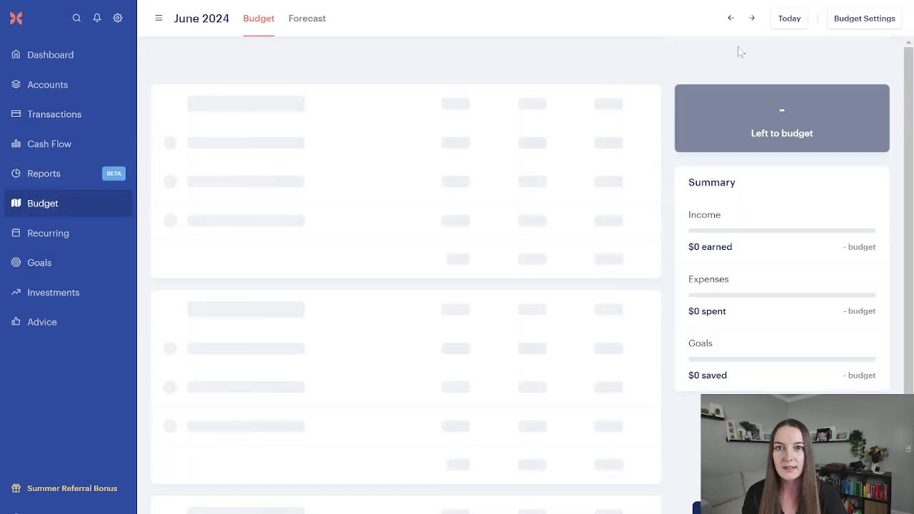
{"action": "scroll", "coordinate": [545, 189], "scroll_direction": "down", "scroll_amount": 10}
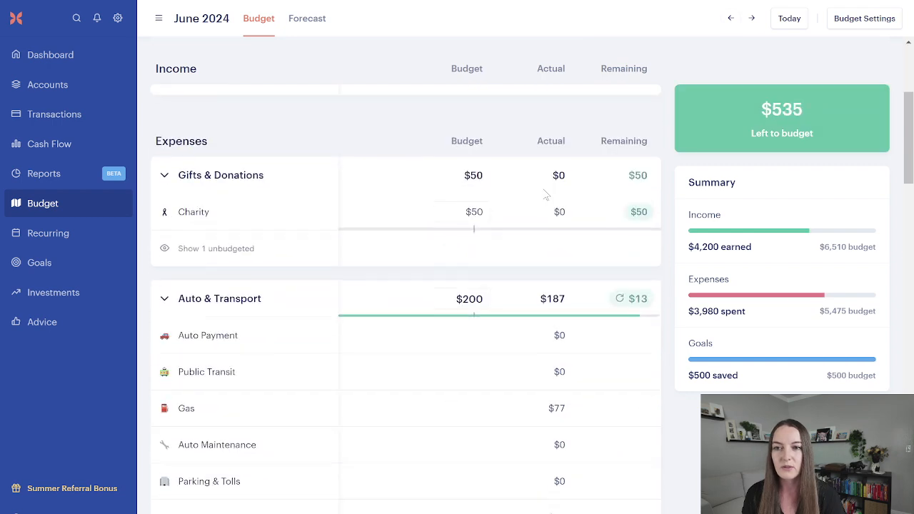
{"action": "scroll", "coordinate": [545, 189], "scroll_direction": "down", "scroll_amount": 15}
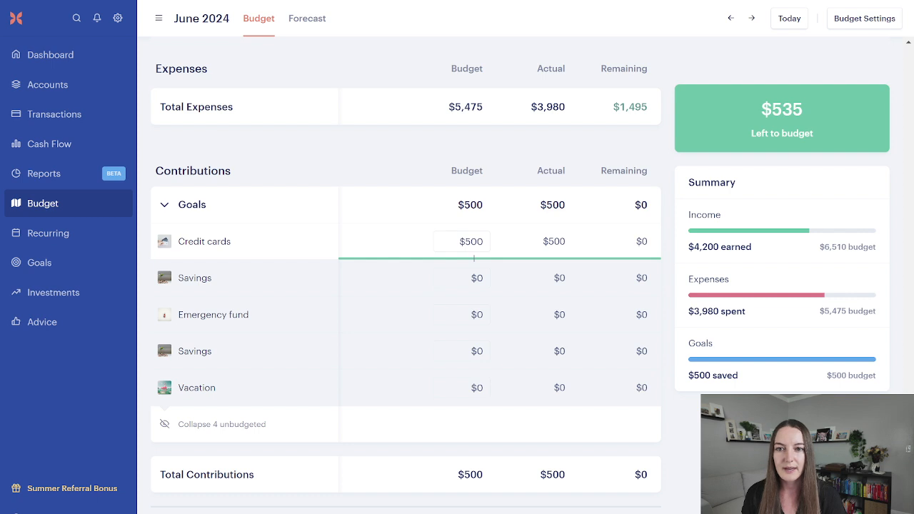
{"action": "left_click", "coordinate": [731, 18]}
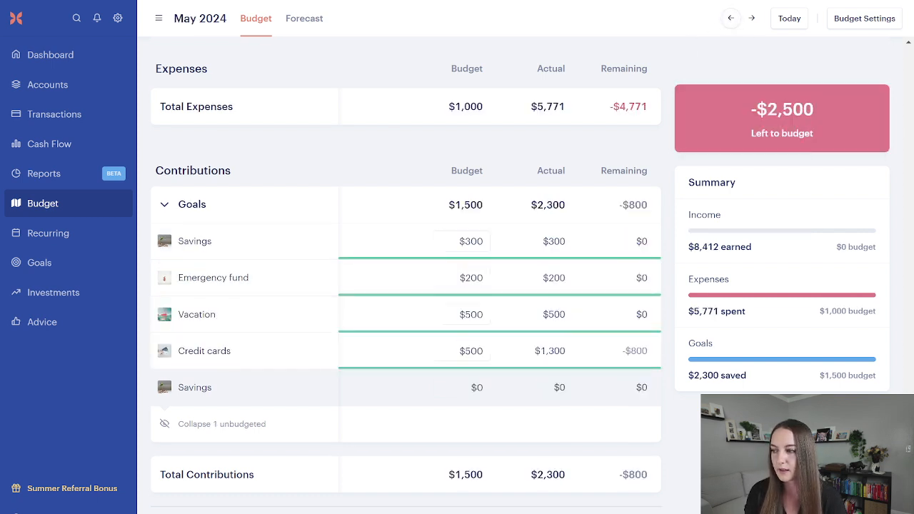
Set the budgeted contribution for the Credit cards goal in May 2024 to $1,300
{"action": "left_click", "coordinate": [471, 351]}
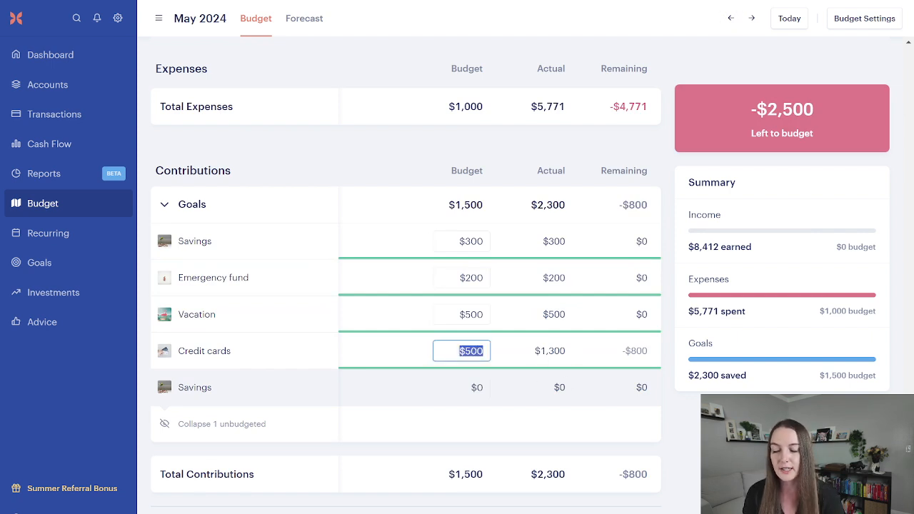
{"action": "key", "text": "Escape"}
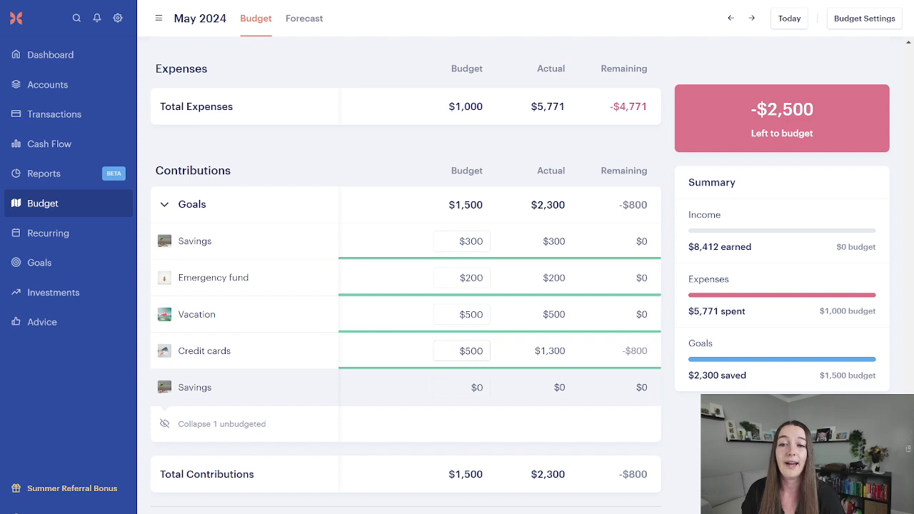
{"action": "left_click", "coordinate": [471, 350]}
{"action": "type", "text": "1,300"}
{"action": "key", "text": "Return"}
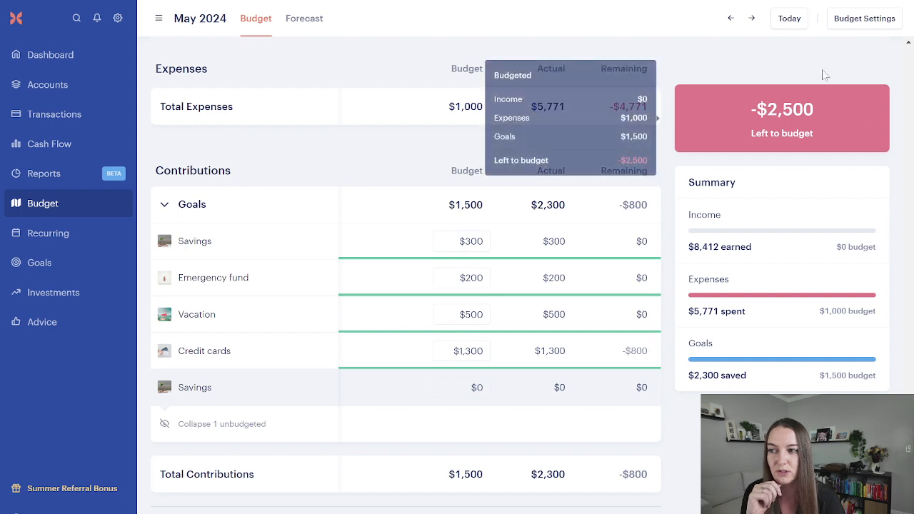
Review the May 2024 left-to-budget breakdown against the income section and goal contributions
{"action": "scroll", "coordinate": [535, 245], "scroll_direction": "up", "scroll_amount": 15}
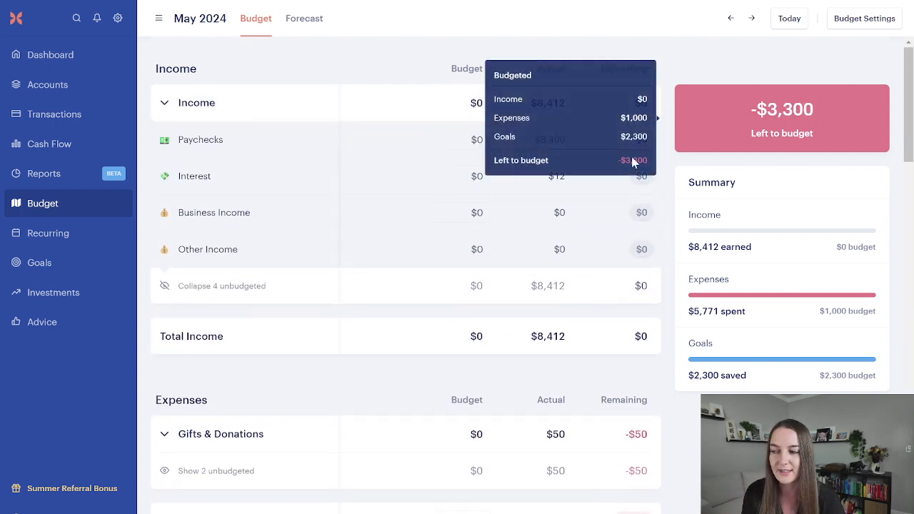
{"action": "scroll", "coordinate": [507, 190], "scroll_direction": "down", "scroll_amount": 9}
{"action": "scroll", "coordinate": [510, 196], "scroll_direction": "down", "scroll_amount": 10}
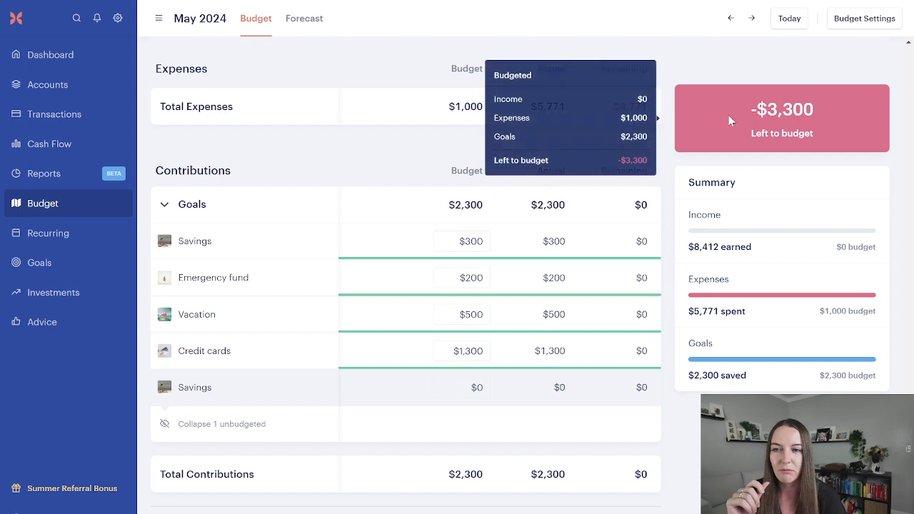
Review the May 2024 expense categories and goal contributions, and compare them with the April 2024 contributions
{"action": "scroll", "coordinate": [528, 190], "scroll_direction": "up", "scroll_amount": 6}
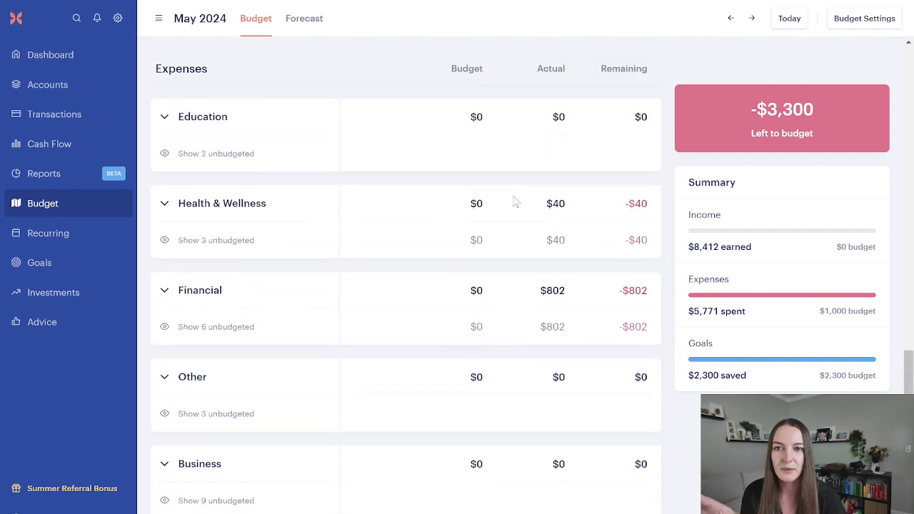
{"action": "scroll", "coordinate": [463, 257], "scroll_direction": "up", "scroll_amount": 4}
{"action": "scroll", "coordinate": [604, 235], "scroll_direction": "down", "scroll_amount": 10}
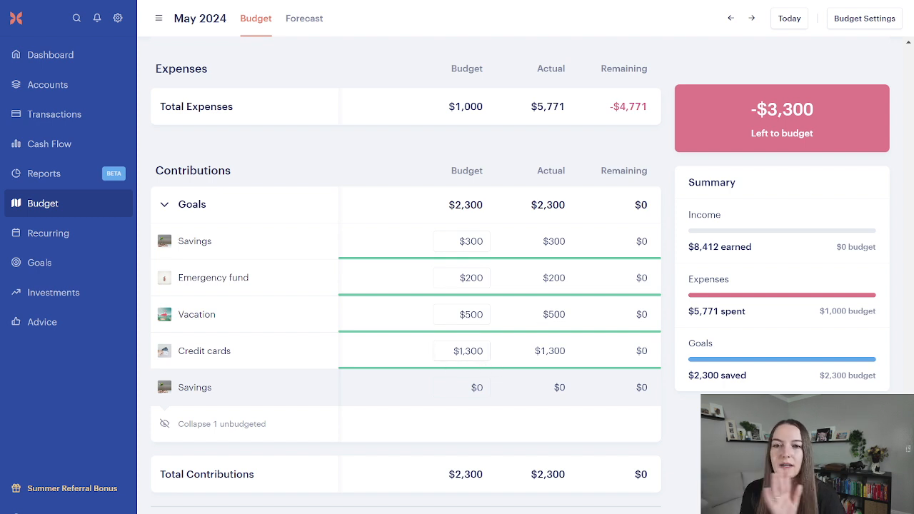
{"action": "left_click", "coordinate": [465, 352]}
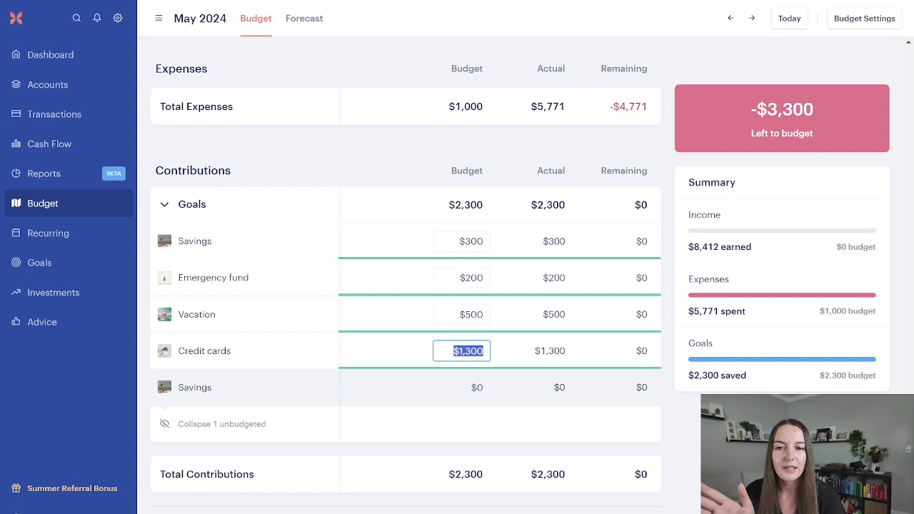
{"action": "left_click", "coordinate": [730, 18]}
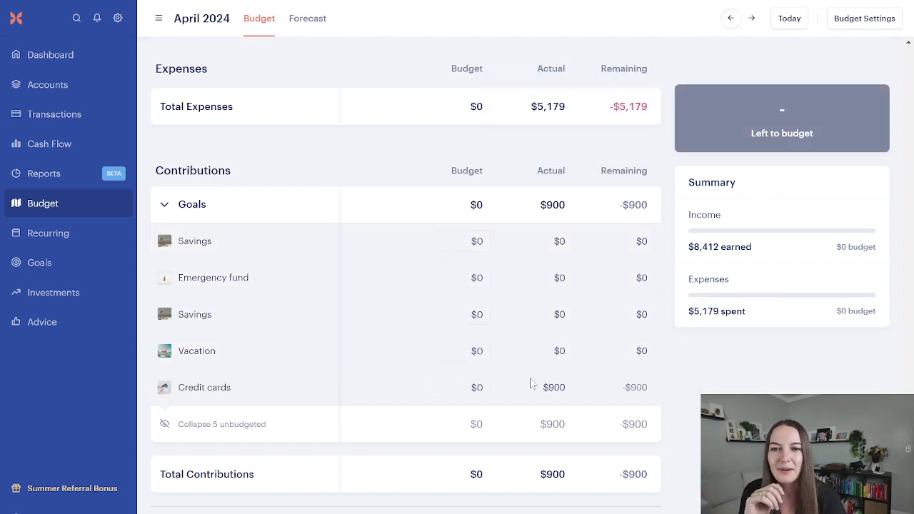
Examine the Credit cards goal's monthly contributions and the payment transactions behind them
{"action": "left_click", "coordinate": [91, 270]}
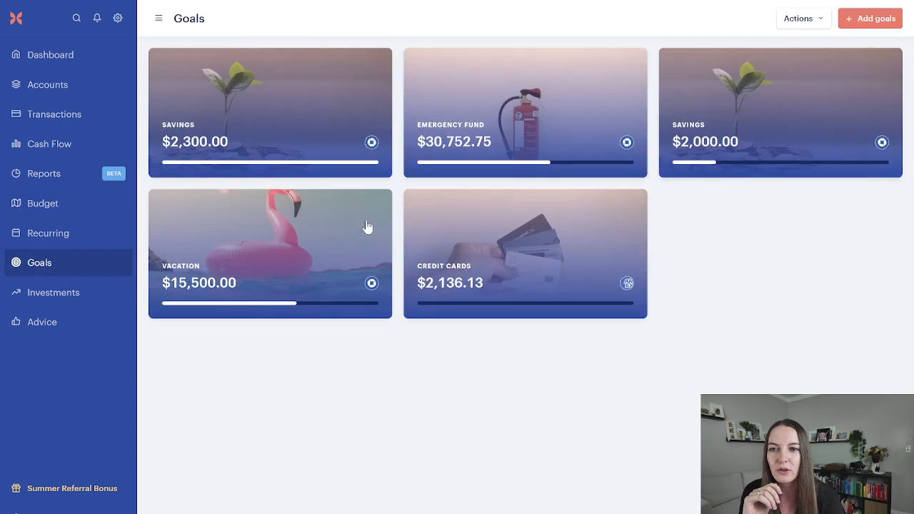
{"action": "left_click", "coordinate": [471, 242]}
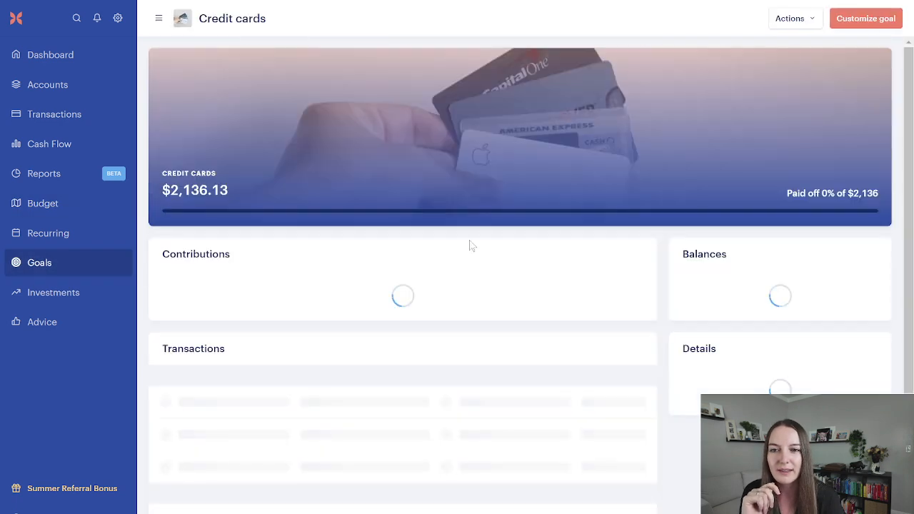
{"action": "scroll", "coordinate": [479, 286], "scroll_direction": "down", "scroll_amount": 2}
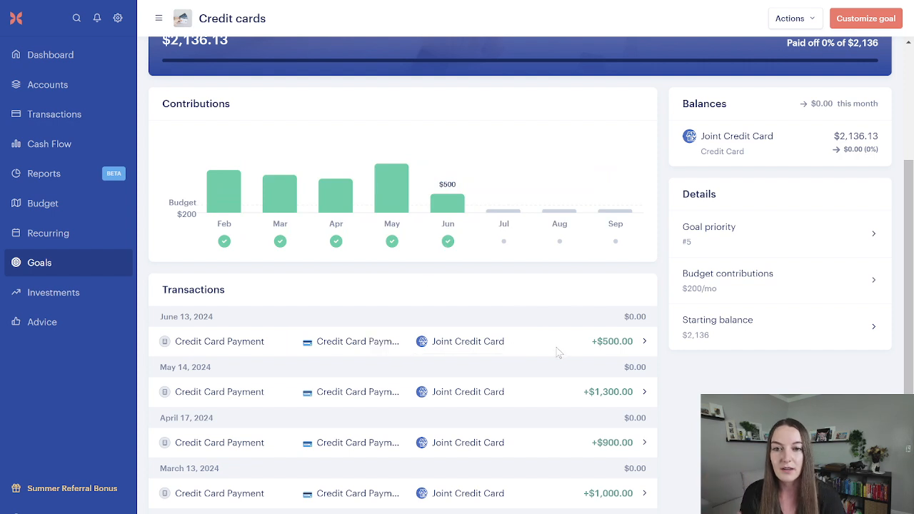
{"action": "left_click", "coordinate": [59, 261]}
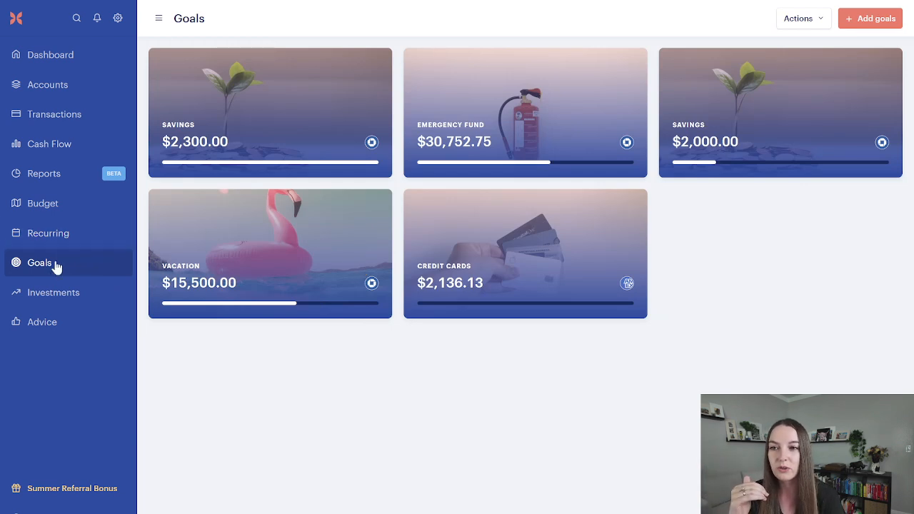
Set the budgeted contribution for the Credit cards goal in May 2024 to $500
{"action": "left_click", "coordinate": [57, 207]}
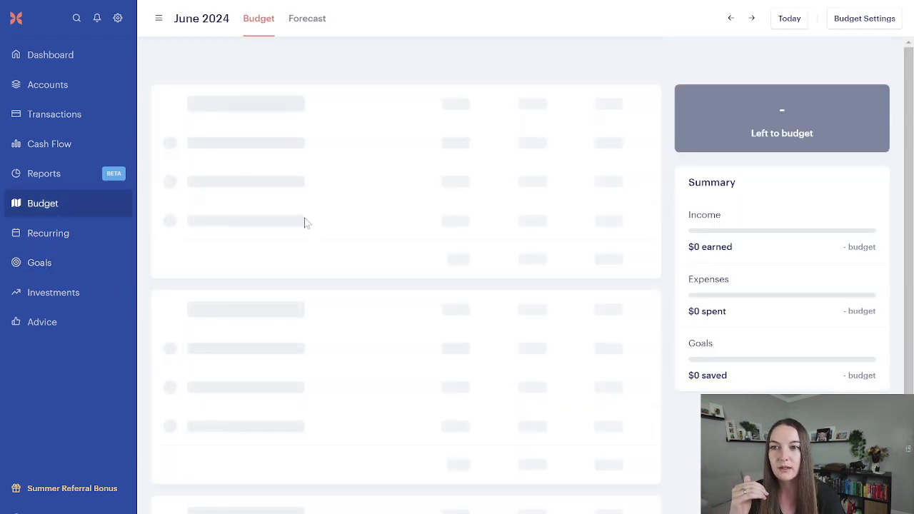
{"action": "left_click", "coordinate": [729, 19]}
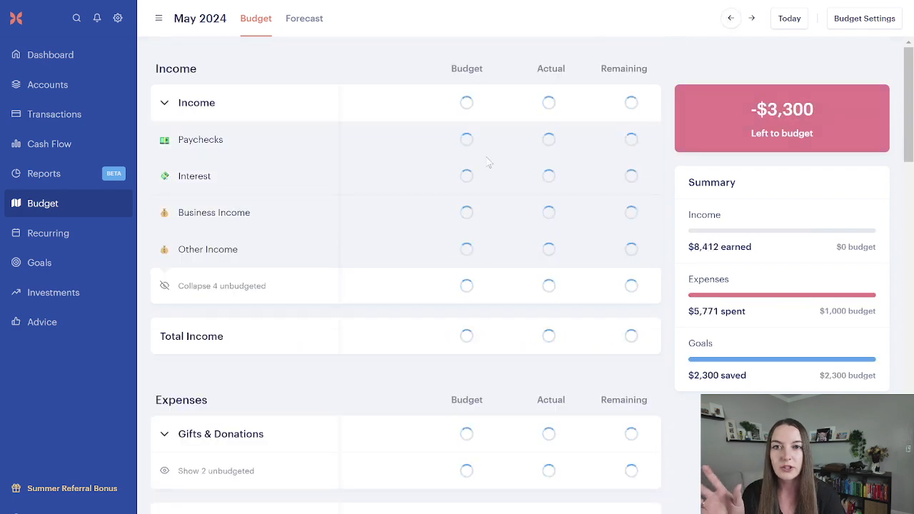
{"action": "scroll", "coordinate": [405, 197], "scroll_direction": "down", "scroll_amount": 3}
{"action": "scroll", "coordinate": [406, 197], "scroll_direction": "down", "scroll_amount": 15}
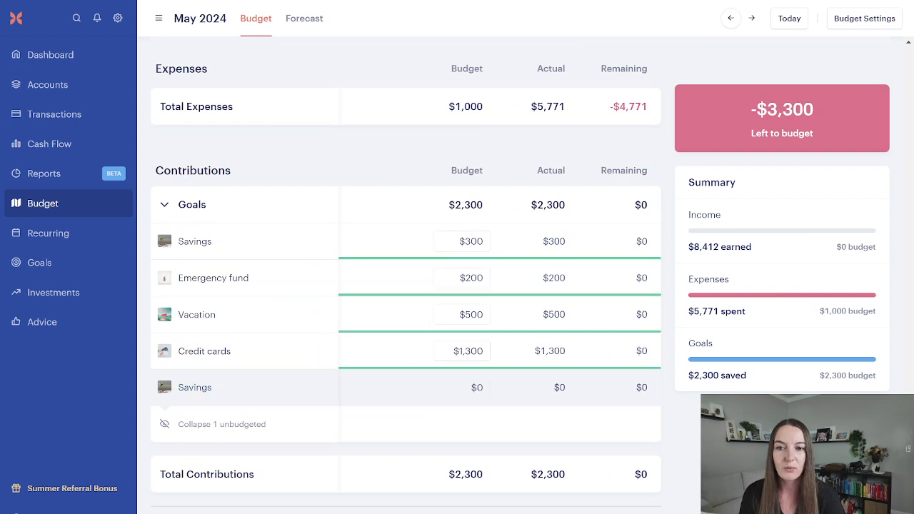
{"action": "left_click", "coordinate": [462, 351]}
{"action": "type", "text": "500"}
{"action": "key", "text": "Return"}
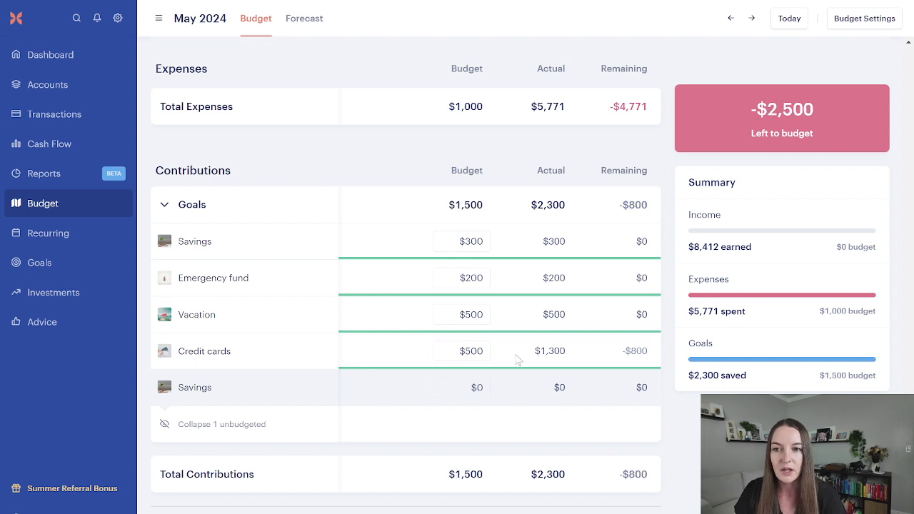
{"action": "left_click", "coordinate": [462, 351]}
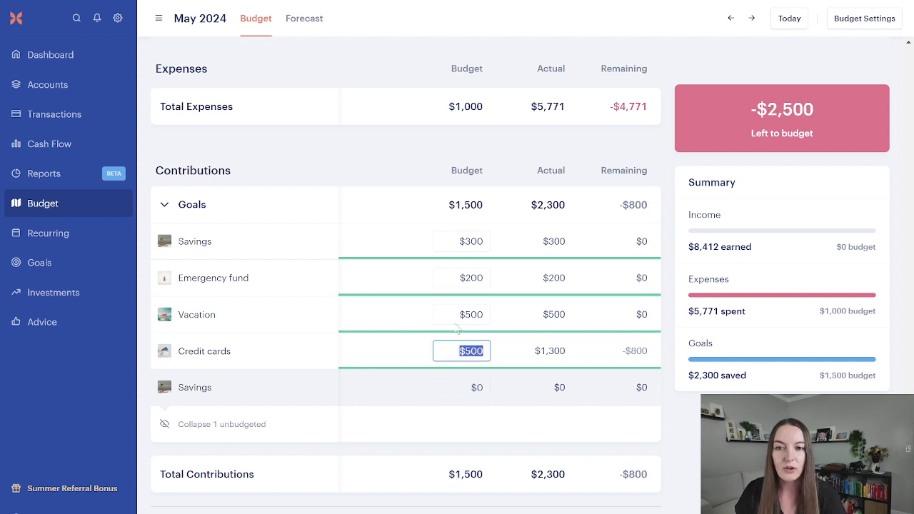
{"action": "left_click", "coordinate": [572, 354]}
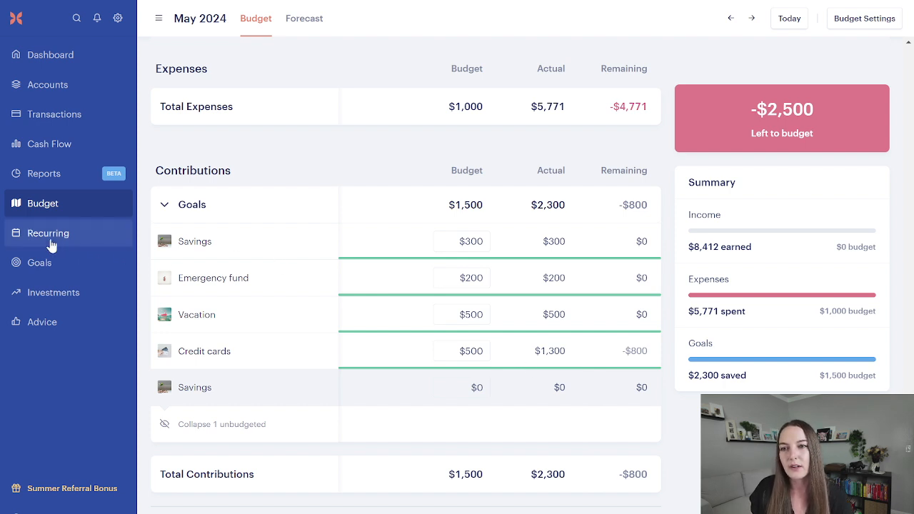
Check the Credit cards goal's contributions chart, focusing on the June contribution
{"action": "left_click", "coordinate": [41, 262]}
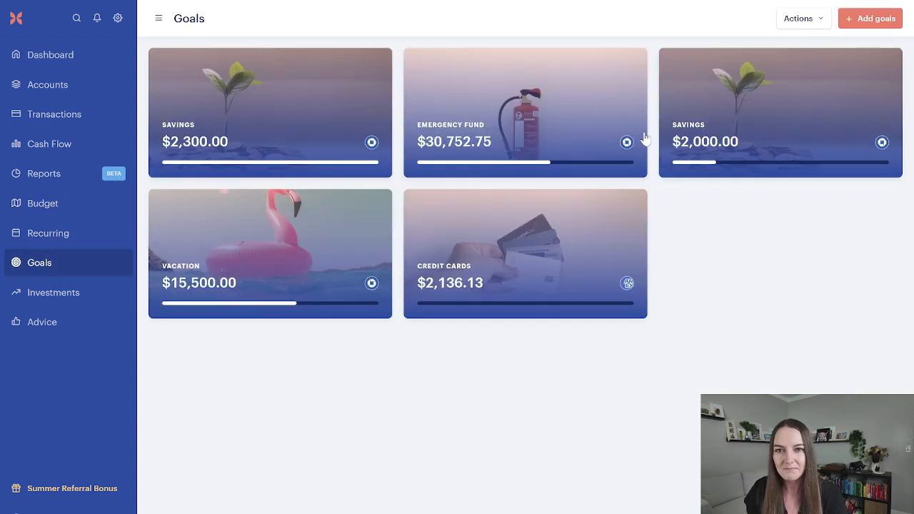
{"action": "left_click", "coordinate": [526, 235]}
{"action": "scroll", "coordinate": [518, 306], "scroll_direction": "down", "scroll_amount": 2}
{"action": "mouse_move", "coordinate": [438, 263]}
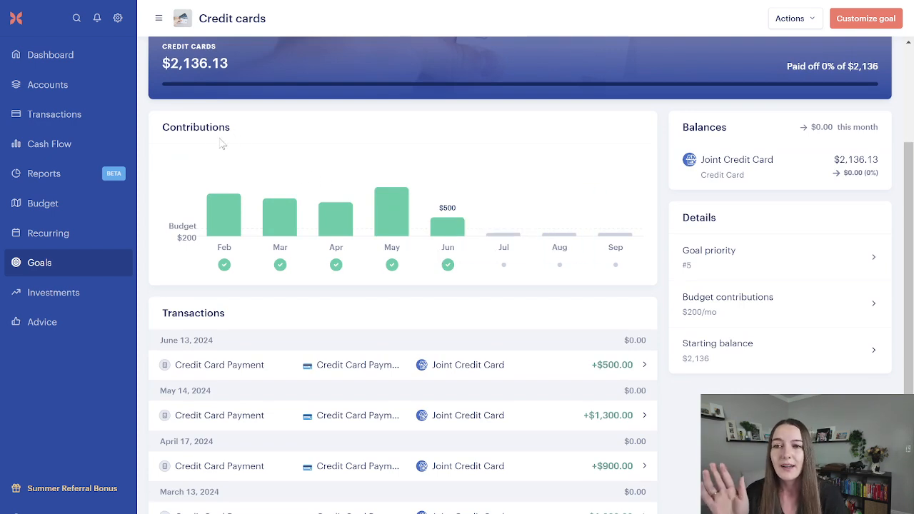
Review the June 2024 left-to-budget breakdown and the budgeted expense categories
{"action": "left_click", "coordinate": [43, 204]}
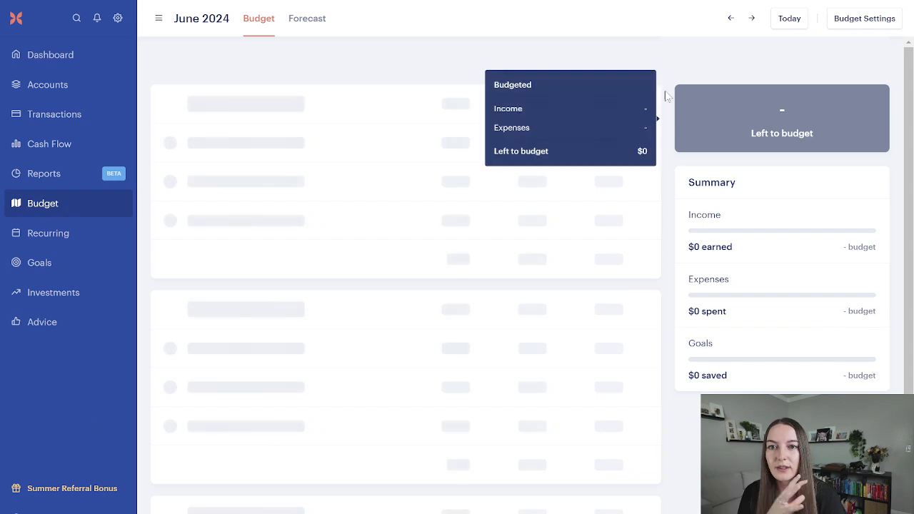
{"action": "scroll", "coordinate": [288, 213], "scroll_direction": "down", "scroll_amount": 4}
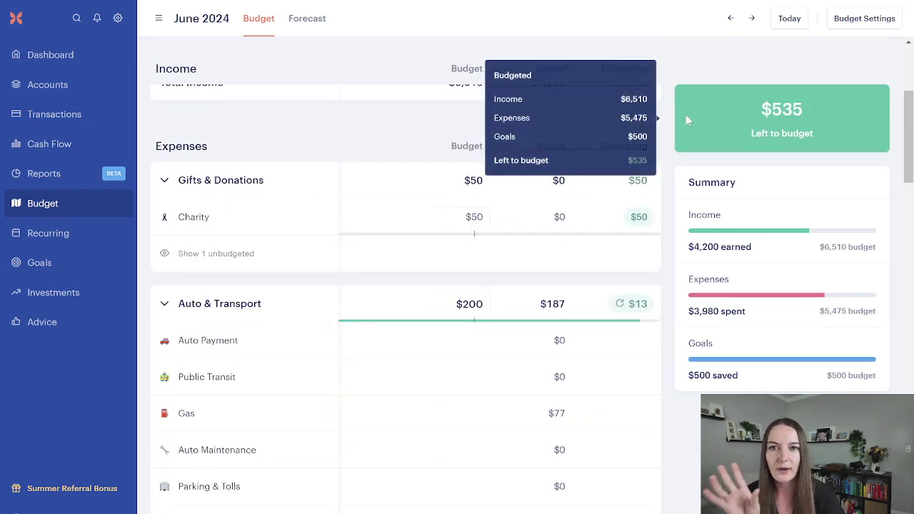
{"action": "scroll", "coordinate": [397, 391], "scroll_direction": "down", "scroll_amount": 4}
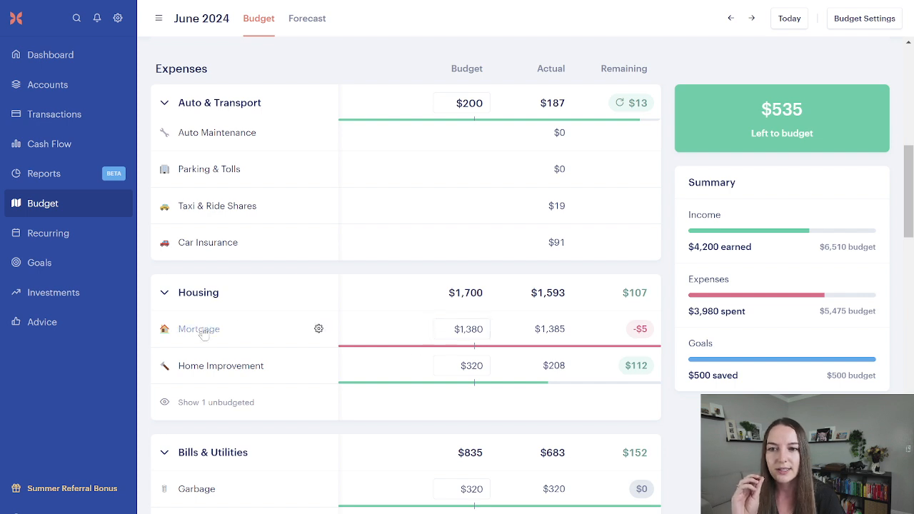
Filter the transactions to show only the Joint Credit Card account
{"action": "left_click", "coordinate": [64, 116]}
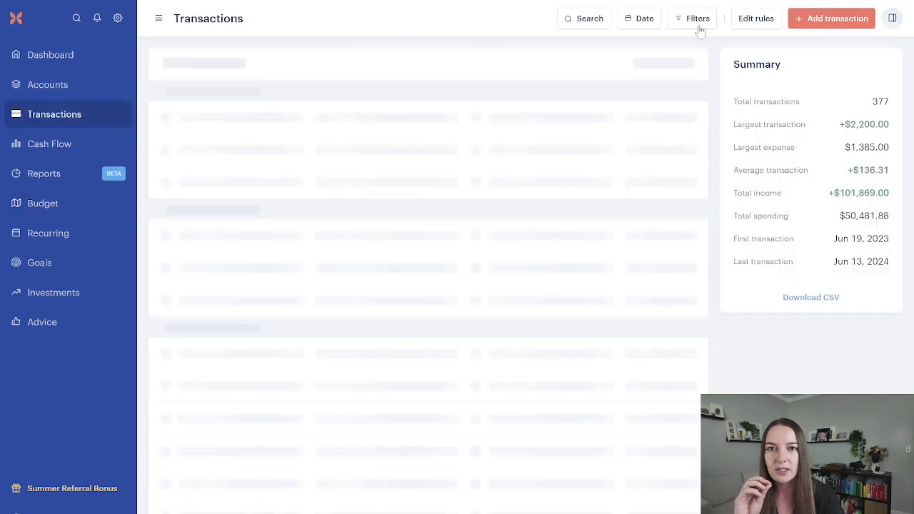
{"action": "left_click", "coordinate": [696, 20]}
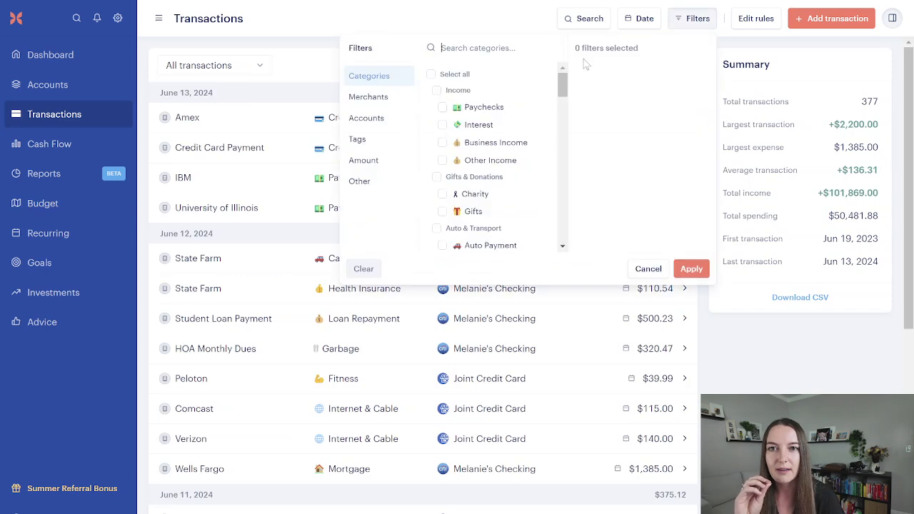
{"action": "left_click", "coordinate": [378, 118]}
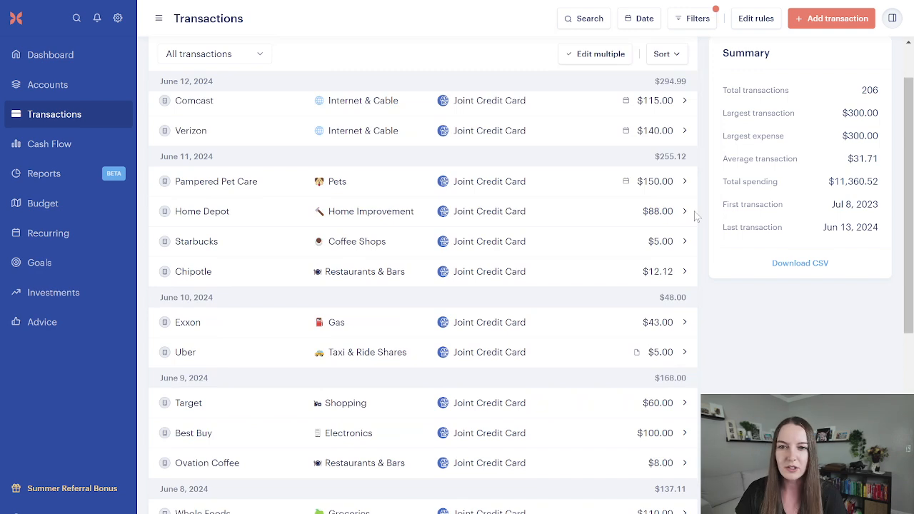
Assign the June 11, 2024 Pampered Pet Care transaction to the Credit cards goal
{"action": "left_click", "coordinate": [684, 185]}
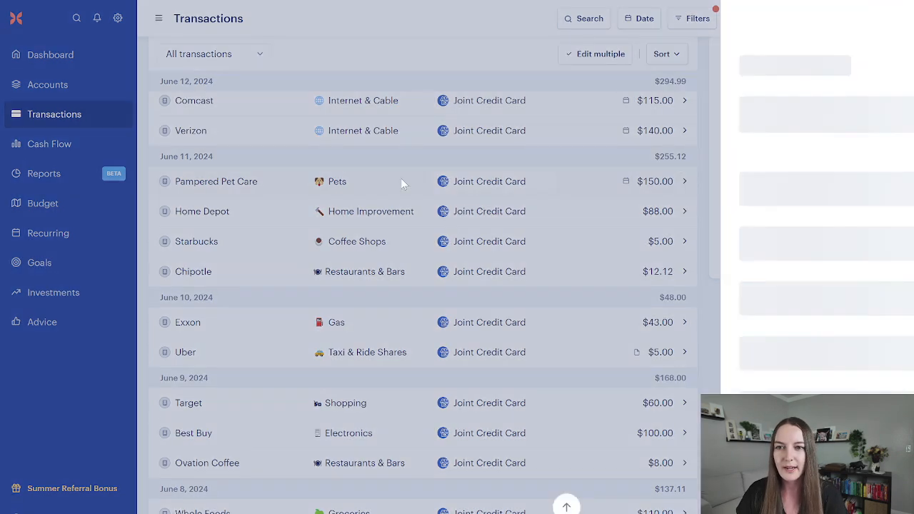
{"action": "left_click", "coordinate": [649, 293]}
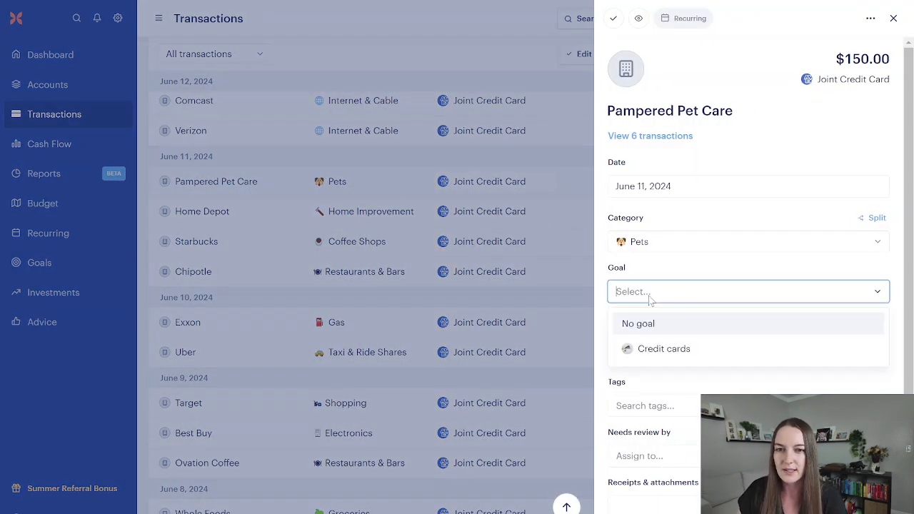
{"action": "left_click", "coordinate": [645, 349]}
{"action": "left_click", "coordinate": [555, 295]}
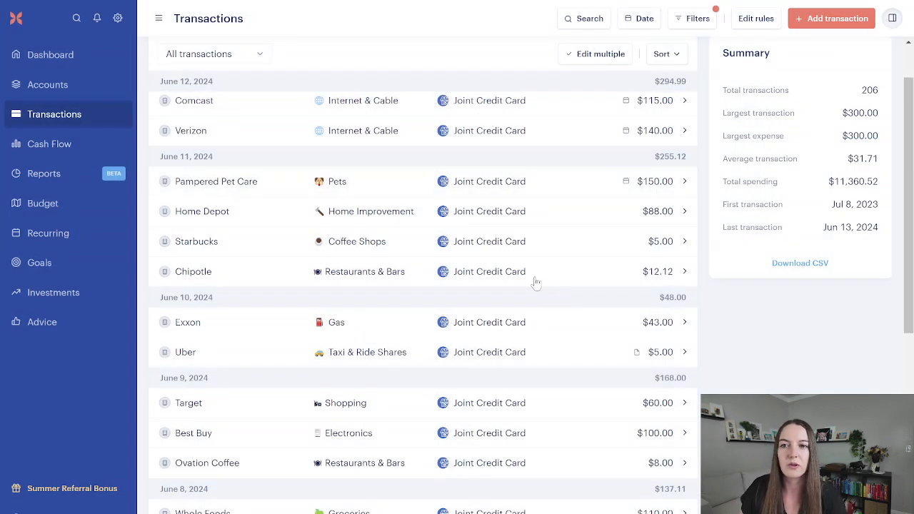
Check how the pet care expense affects the Credit cards goal's June 2024 contributions and deductions
{"action": "left_click", "coordinate": [50, 267]}
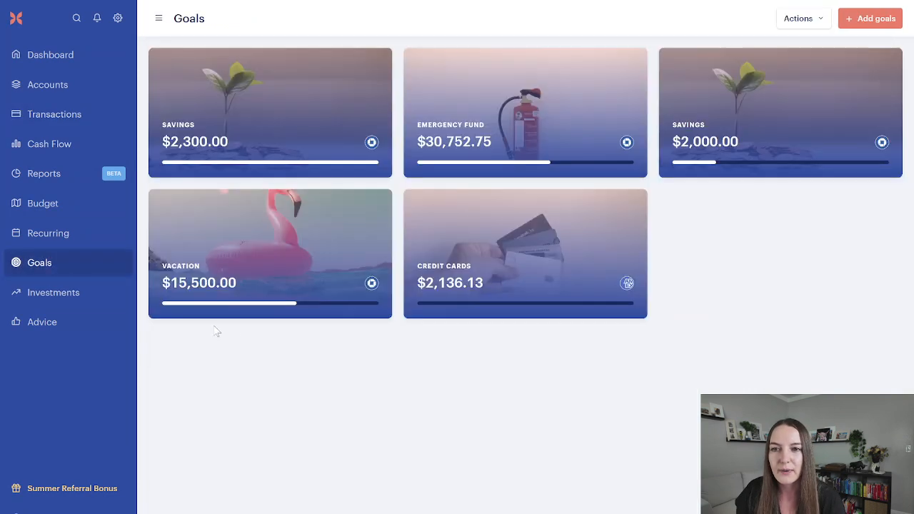
{"action": "left_click", "coordinate": [484, 247]}
{"action": "scroll", "coordinate": [460, 370], "scroll_direction": "down", "scroll_amount": 1}
{"action": "scroll", "coordinate": [460, 369], "scroll_direction": "down", "scroll_amount": 3}
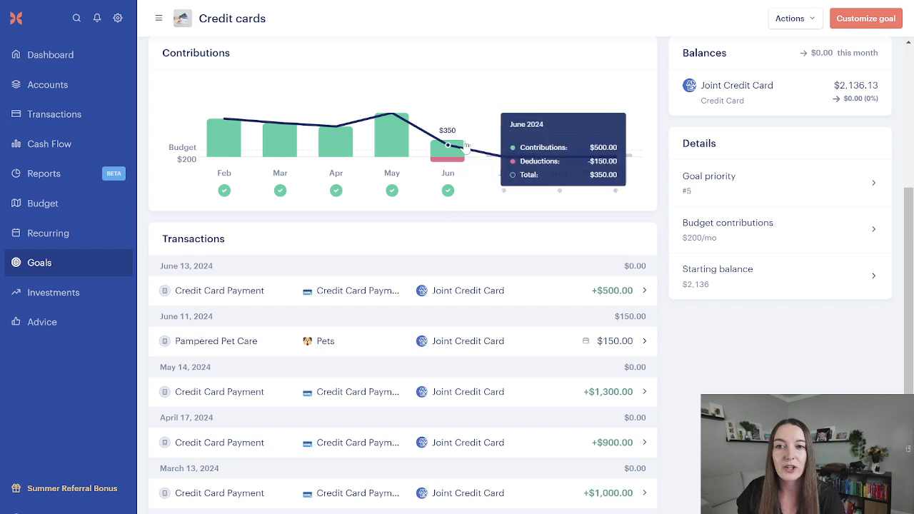
{"action": "mouse_move", "coordinate": [455, 157]}
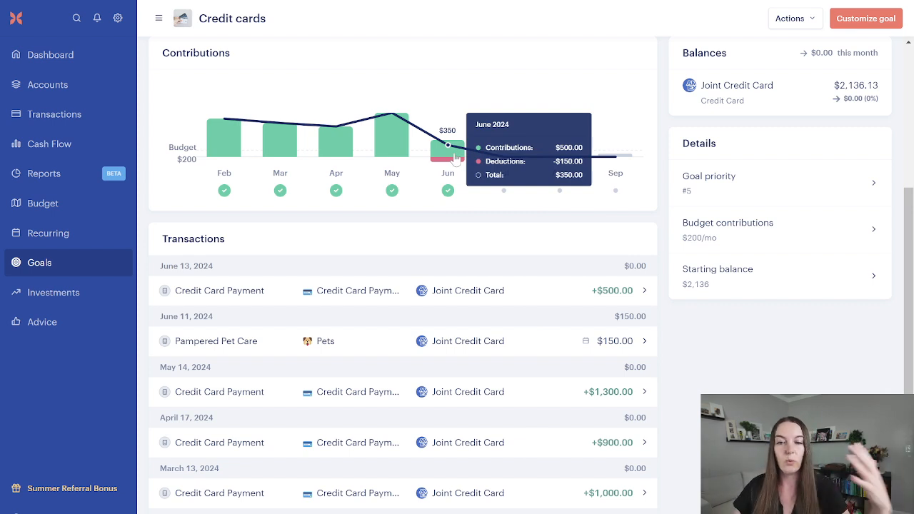
Set the Pets budget in June 2024 to $150, applied to all future months
{"action": "left_click", "coordinate": [78, 205]}
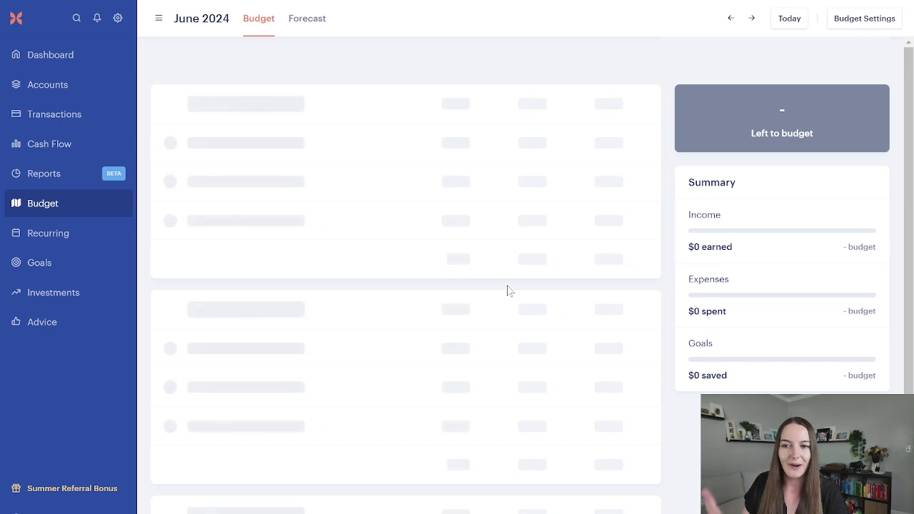
{"action": "scroll", "coordinate": [507, 290], "scroll_direction": "down", "scroll_amount": 9}
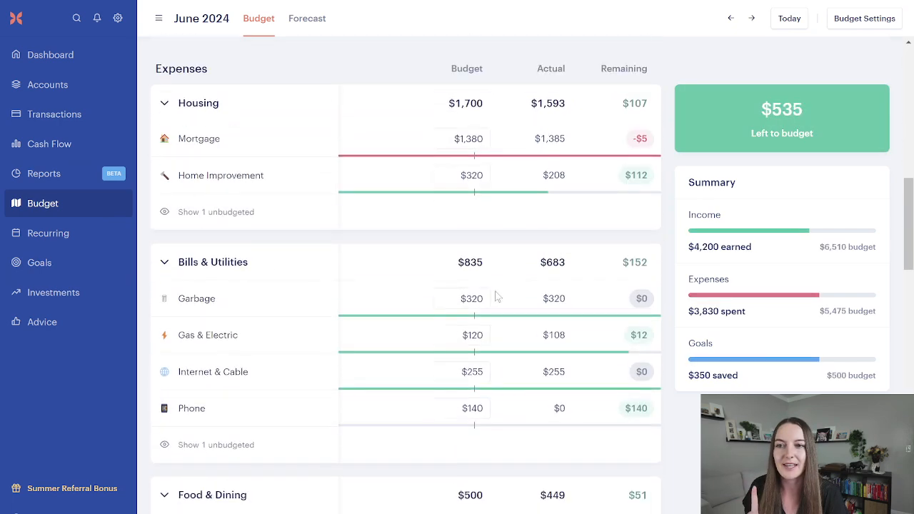
{"action": "scroll", "coordinate": [499, 293], "scroll_direction": "down", "scroll_amount": 5}
{"action": "scroll", "coordinate": [485, 280], "scroll_direction": "down", "scroll_amount": 2}
{"action": "left_click", "coordinate": [461, 300]}
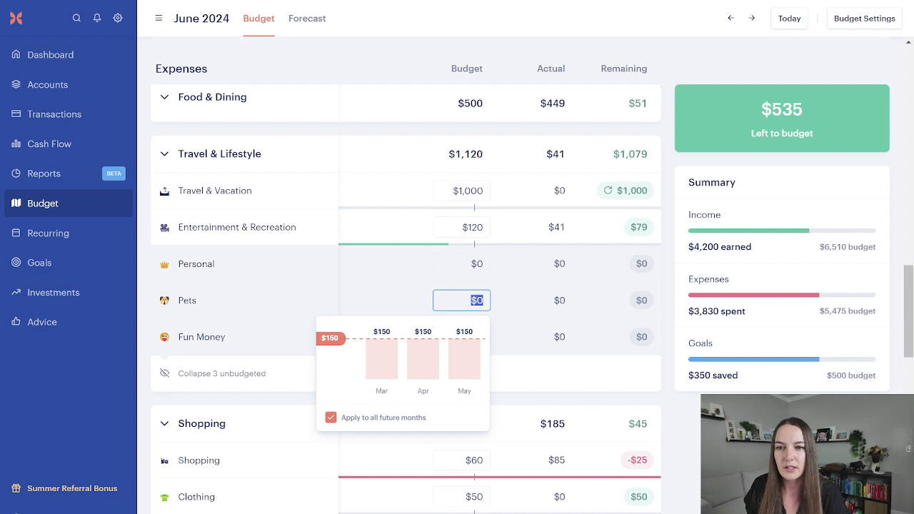
{"action": "type", "text": "150"}
{"action": "key", "text": "Return"}
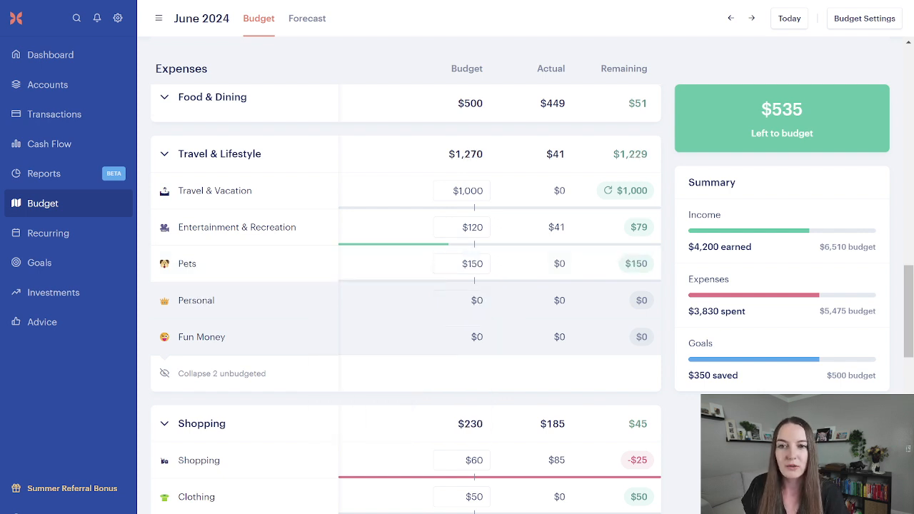
{"action": "left_click", "coordinate": [462, 264]}
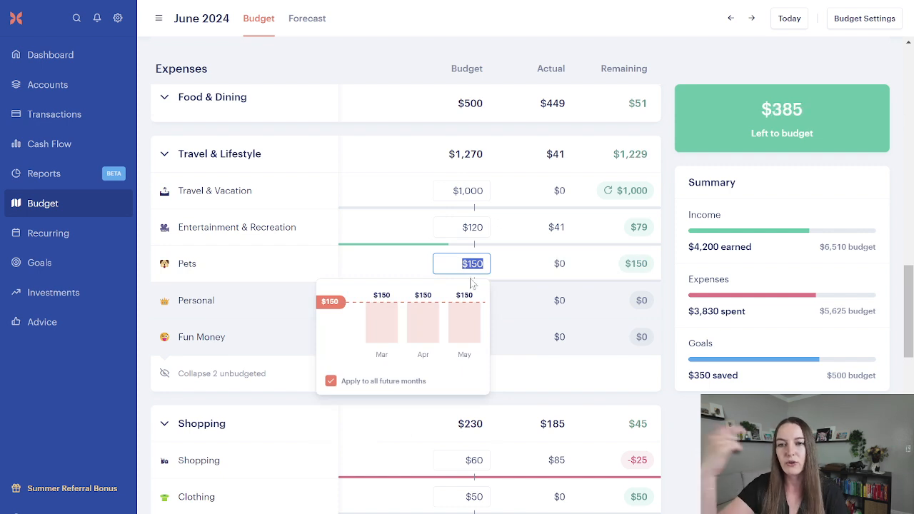
{"action": "left_click", "coordinate": [577, 271]}
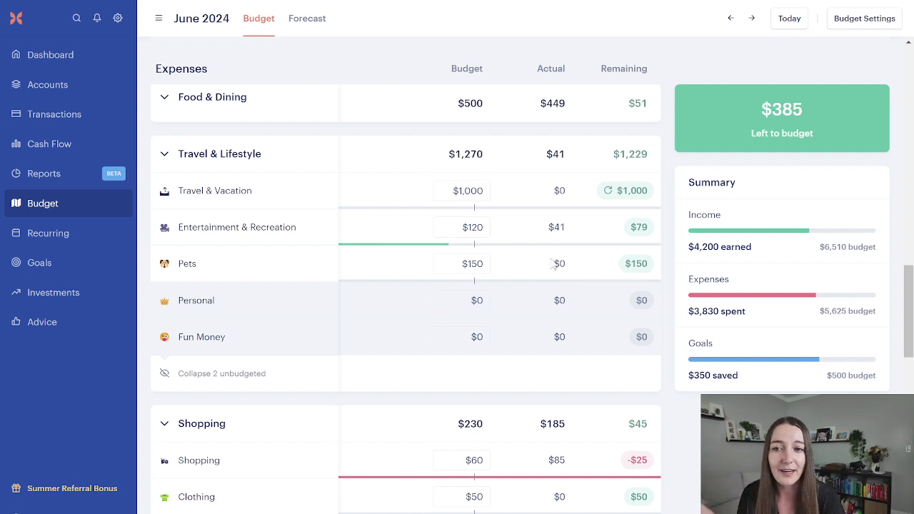
Open the Pets category details to compare its June 2024 spending with the budgeted and actual amounts
{"action": "left_click", "coordinate": [187, 264]}
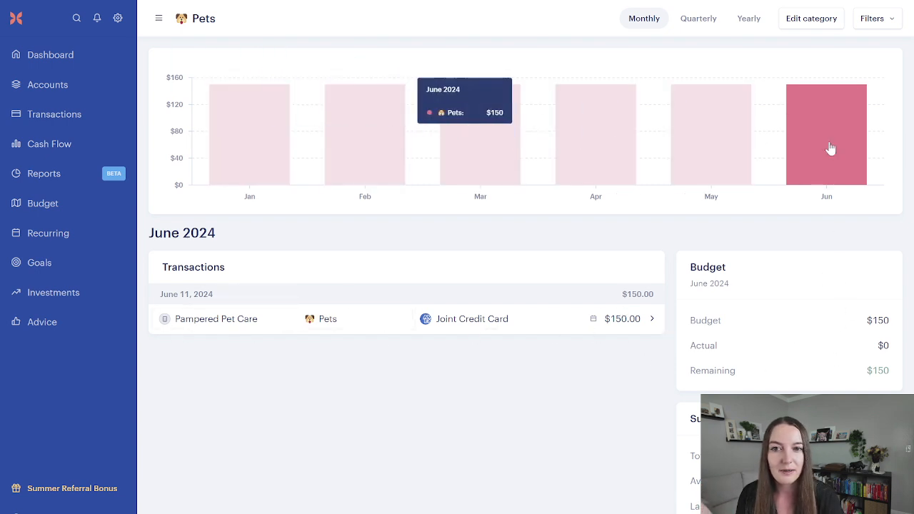
Check the Pets row under Travel & Lifestyle in the June 2024 budget for its budgeted and actual amounts
{"action": "left_click", "coordinate": [64, 210]}
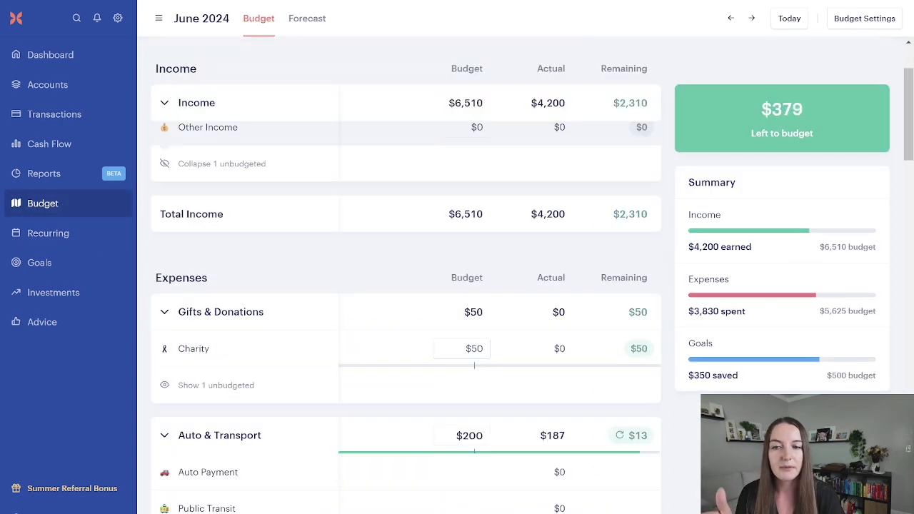
{"action": "scroll", "coordinate": [464, 346], "scroll_direction": "down", "scroll_amount": 15}
{"action": "scroll", "coordinate": [406, 300], "scroll_direction": "down", "scroll_amount": 3}
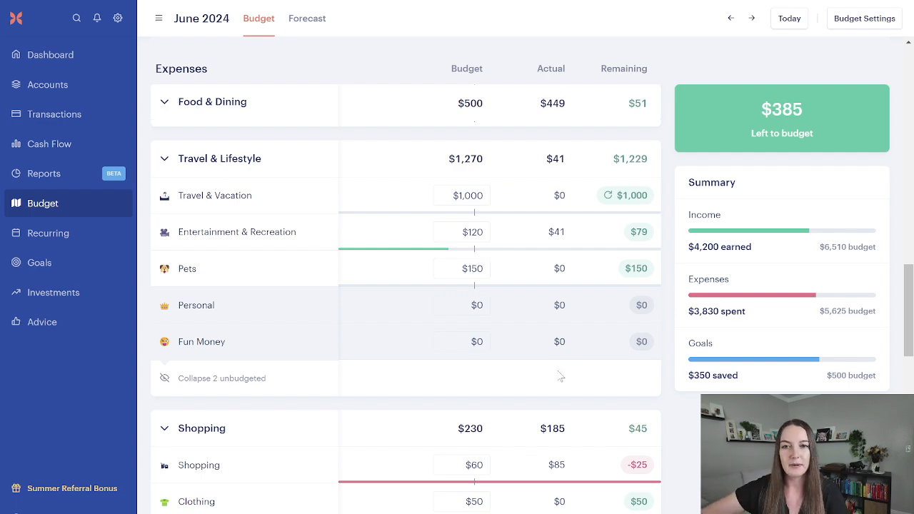
Examine the June 2024 cash flow summary and its expense breakdown by category, including Pets
{"action": "left_click", "coordinate": [47, 151]}
{"action": "scroll", "coordinate": [299, 262], "scroll_direction": "down", "scroll_amount": 5}
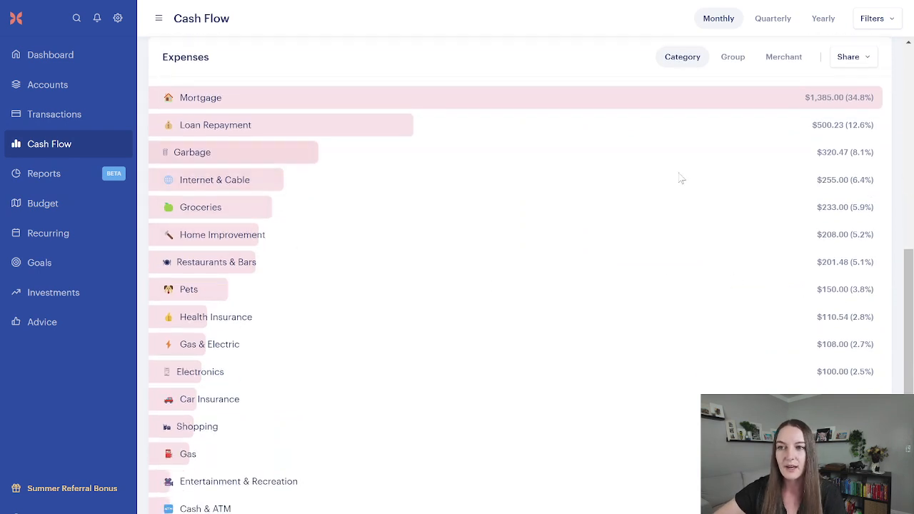
{"action": "scroll", "coordinate": [393, 202], "scroll_direction": "up", "scroll_amount": 5}
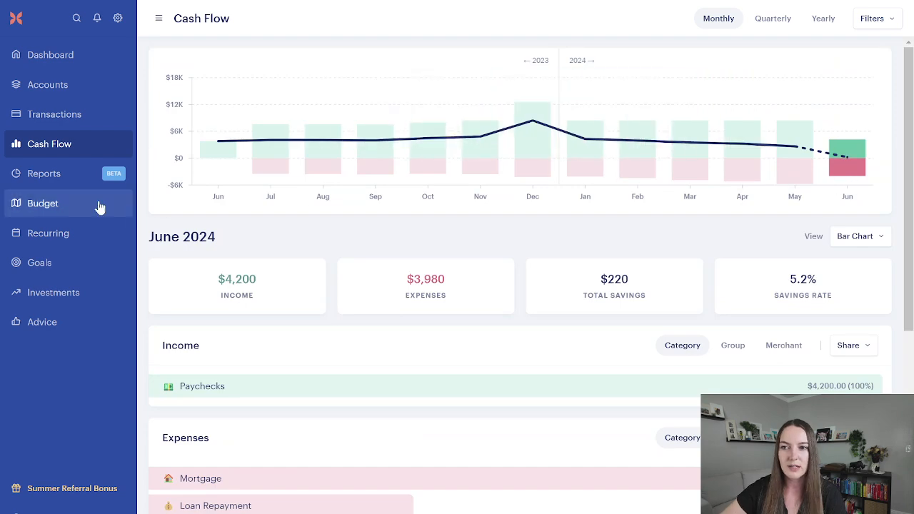
Return to the June 2024 budget and review expense categories through to the Credit cards goal contributions
{"action": "left_click", "coordinate": [100, 207]}
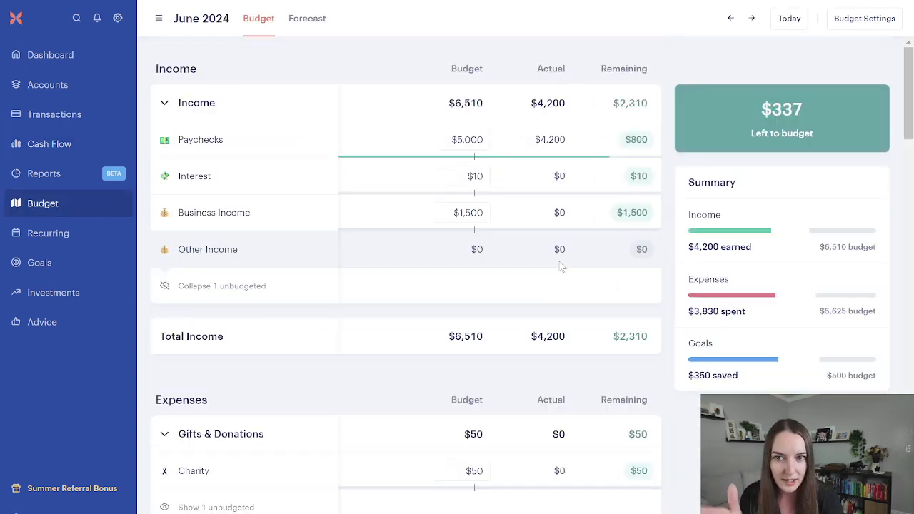
{"action": "scroll", "coordinate": [561, 267], "scroll_direction": "down", "scroll_amount": 8}
{"action": "scroll", "coordinate": [561, 266], "scroll_direction": "down", "scroll_amount": 5}
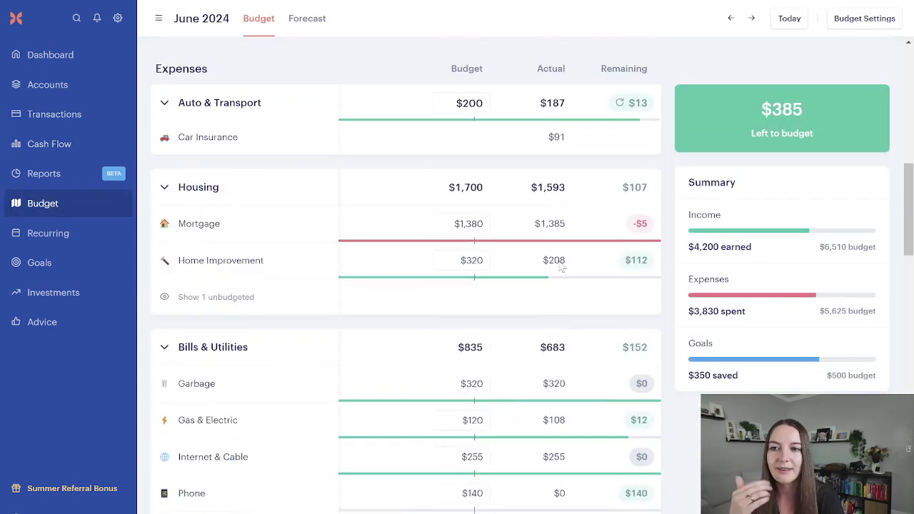
{"action": "scroll", "coordinate": [561, 267], "scroll_direction": "down", "scroll_amount": 15}
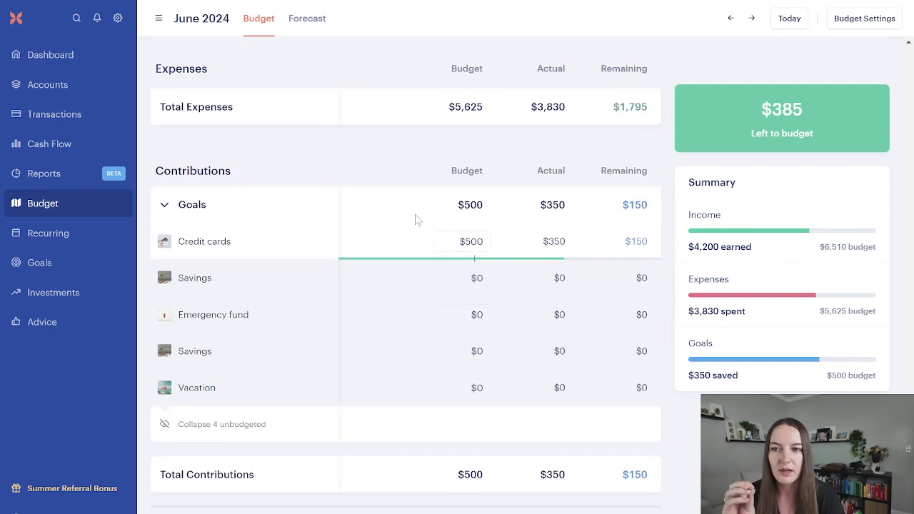
Open the spending report and filter it to the Joint Credit Card account
{"action": "left_click", "coordinate": [66, 173]}
{"action": "left_click", "coordinate": [312, 19]}
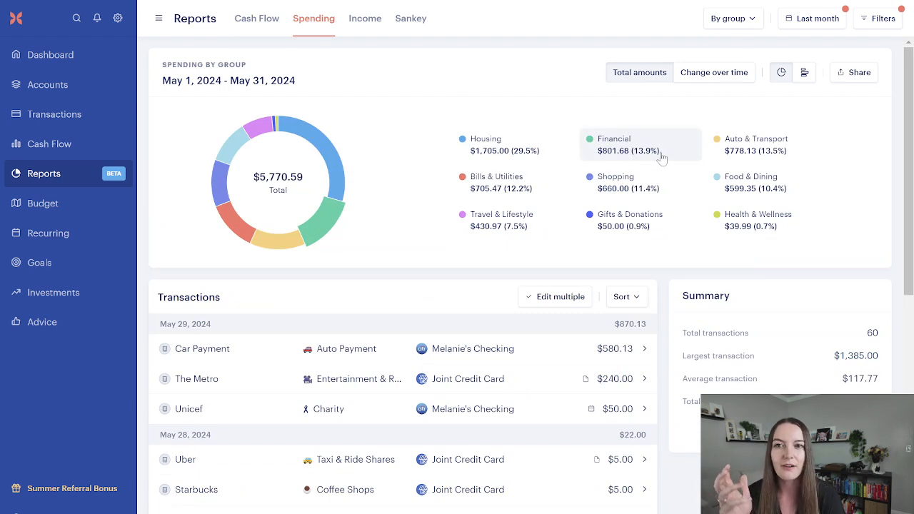
{"action": "left_click", "coordinate": [874, 23]}
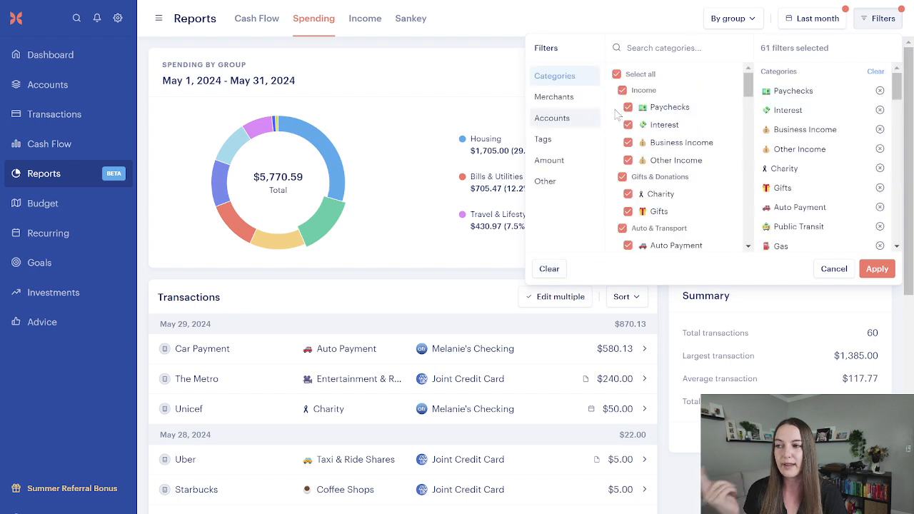
{"action": "left_click", "coordinate": [568, 121]}
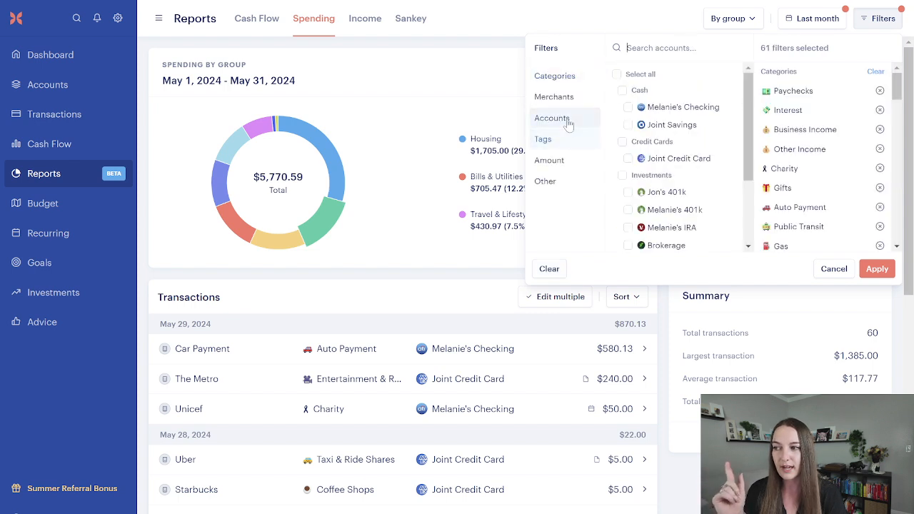
{"action": "left_click", "coordinate": [687, 164]}
{"action": "left_click", "coordinate": [877, 271]}
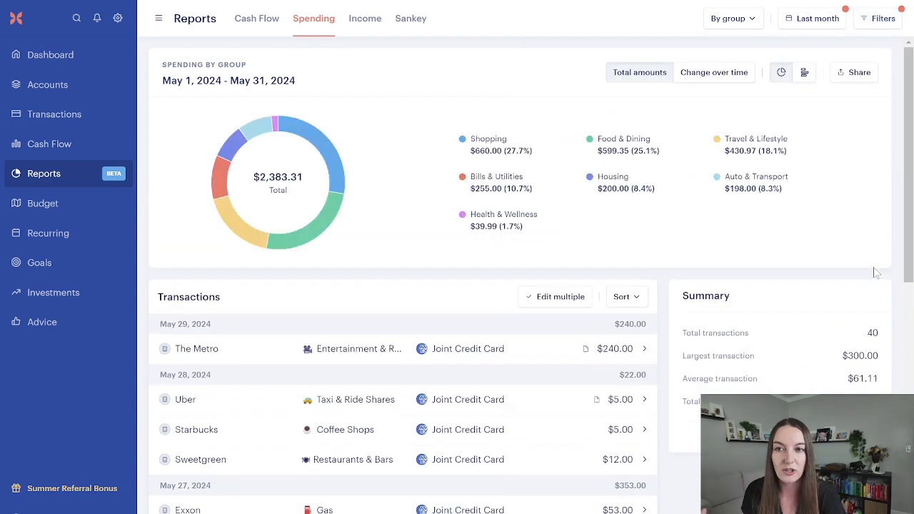
Review the date range and account filters applied to the spending report
{"action": "left_click", "coordinate": [814, 19]}
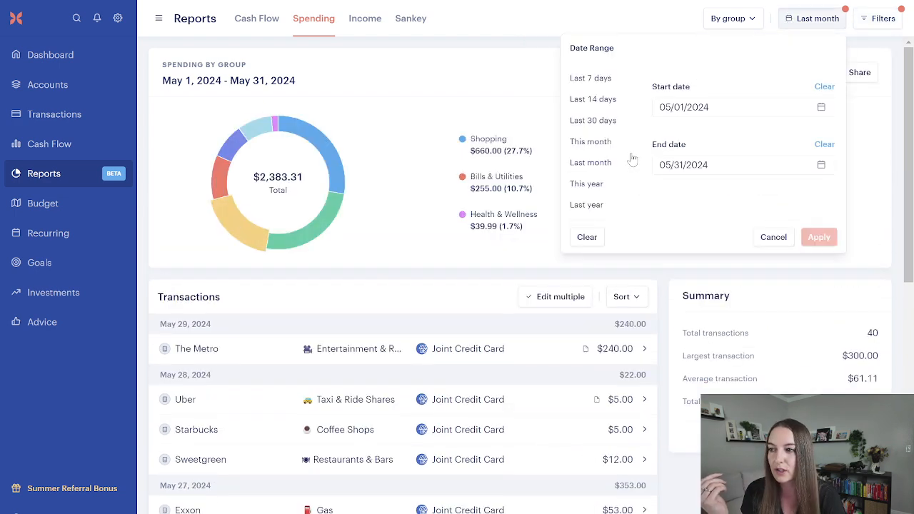
{"action": "left_click", "coordinate": [825, 241]}
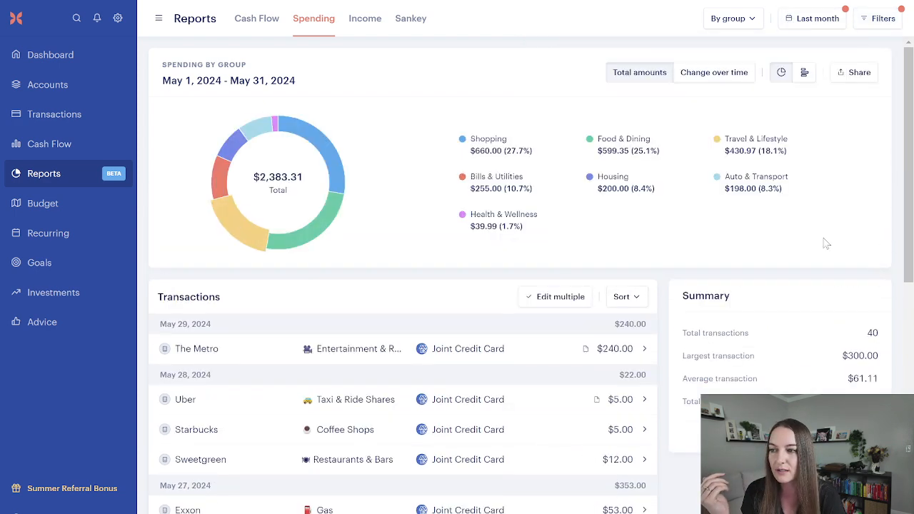
{"action": "left_click", "coordinate": [879, 18]}
{"action": "left_click", "coordinate": [557, 118]}
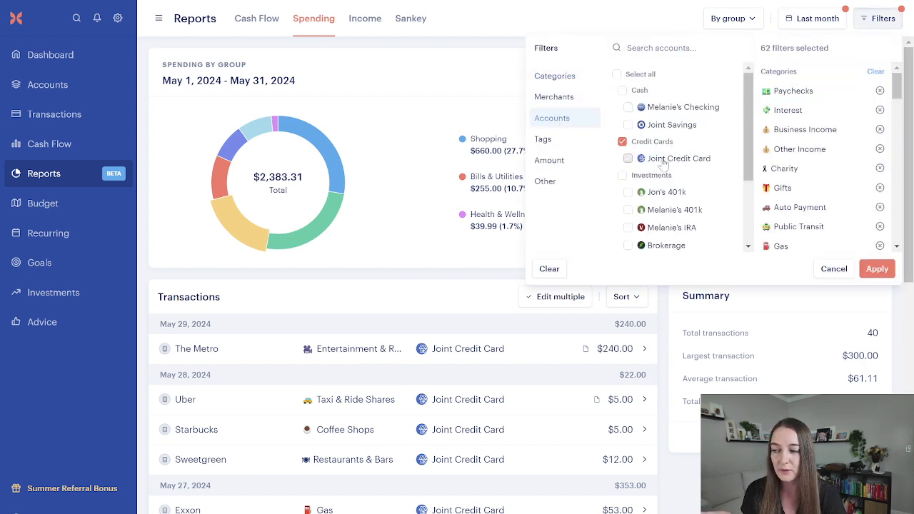
{"action": "left_click", "coordinate": [877, 269]}
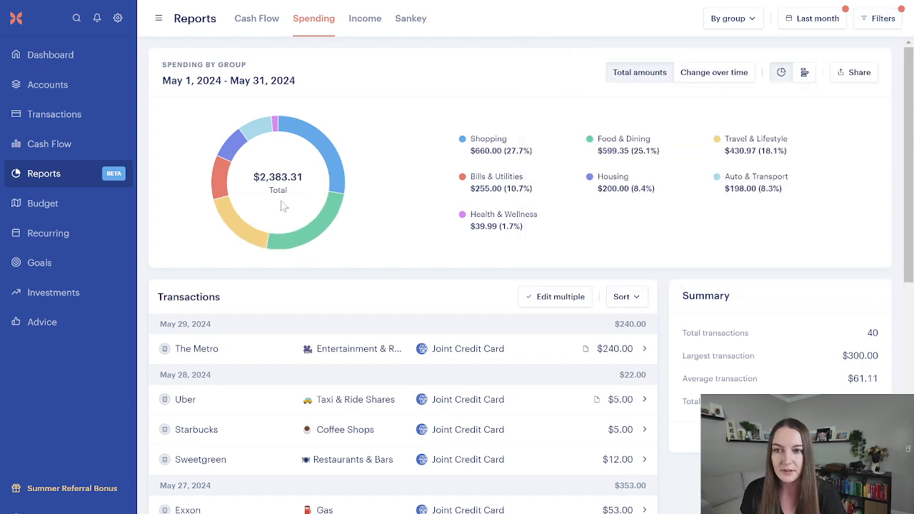
Reopen the June 2024 budget and examine the total expenses and the goals' budgeted and actual contributions
{"action": "left_click", "coordinate": [95, 204]}
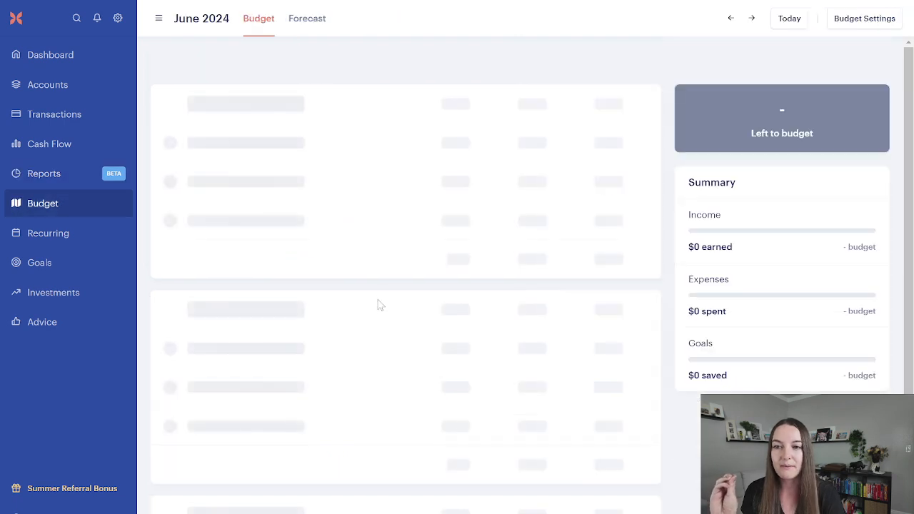
{"action": "scroll", "coordinate": [379, 311], "scroll_direction": "down", "scroll_amount": 15}
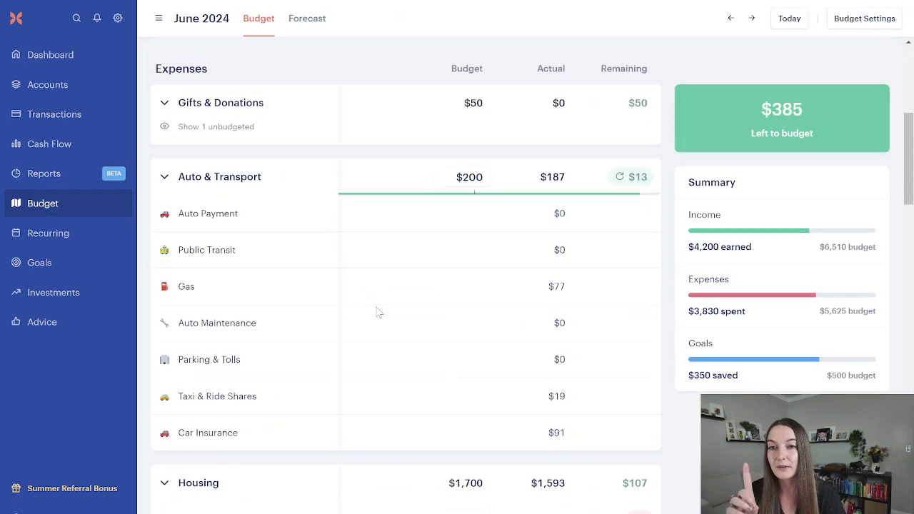
{"action": "scroll", "coordinate": [378, 311], "scroll_direction": "down", "scroll_amount": 20}
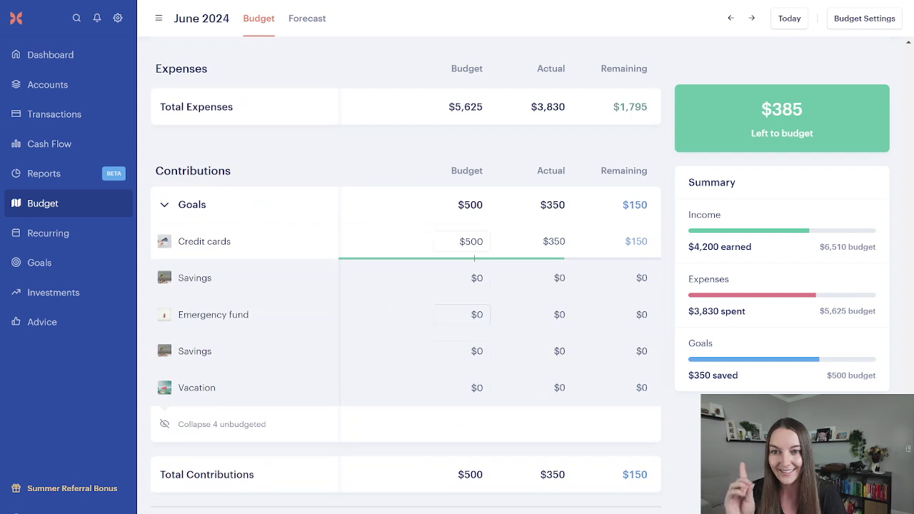